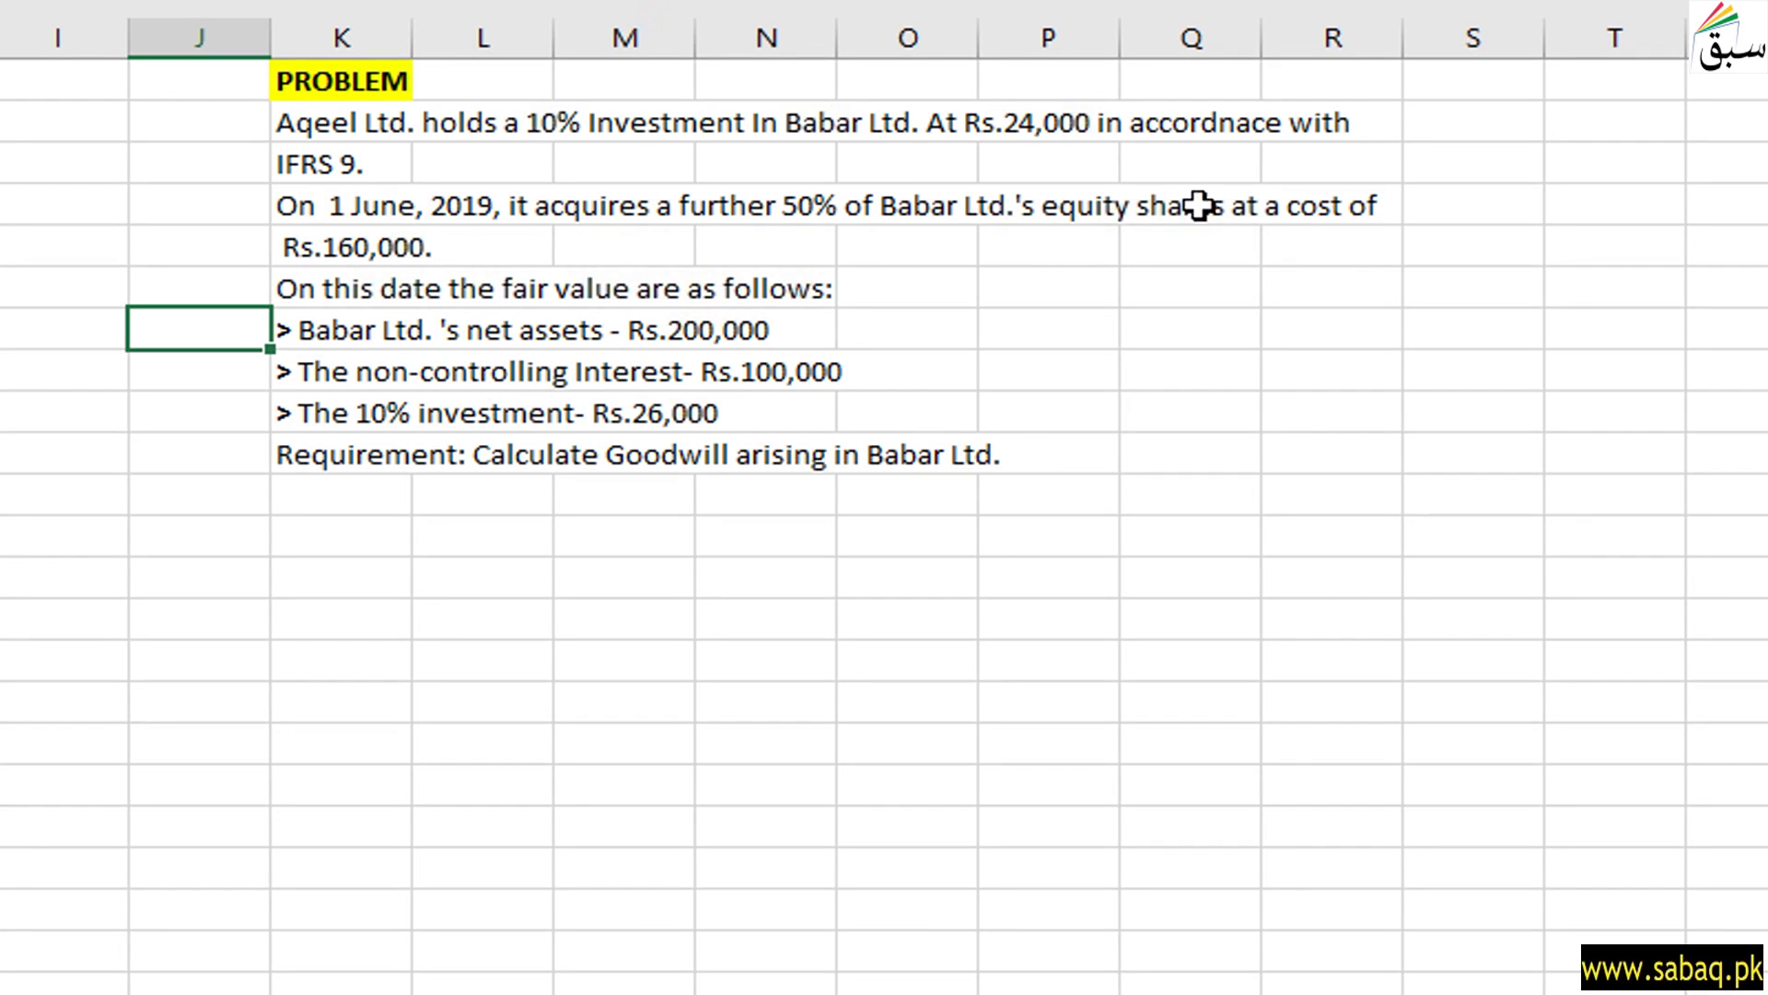
# Calculate the combined shareholding as +10+50 in column R beside the fair value introduction line
pyautogui.click(1333, 314)
pyautogui.press('Up')
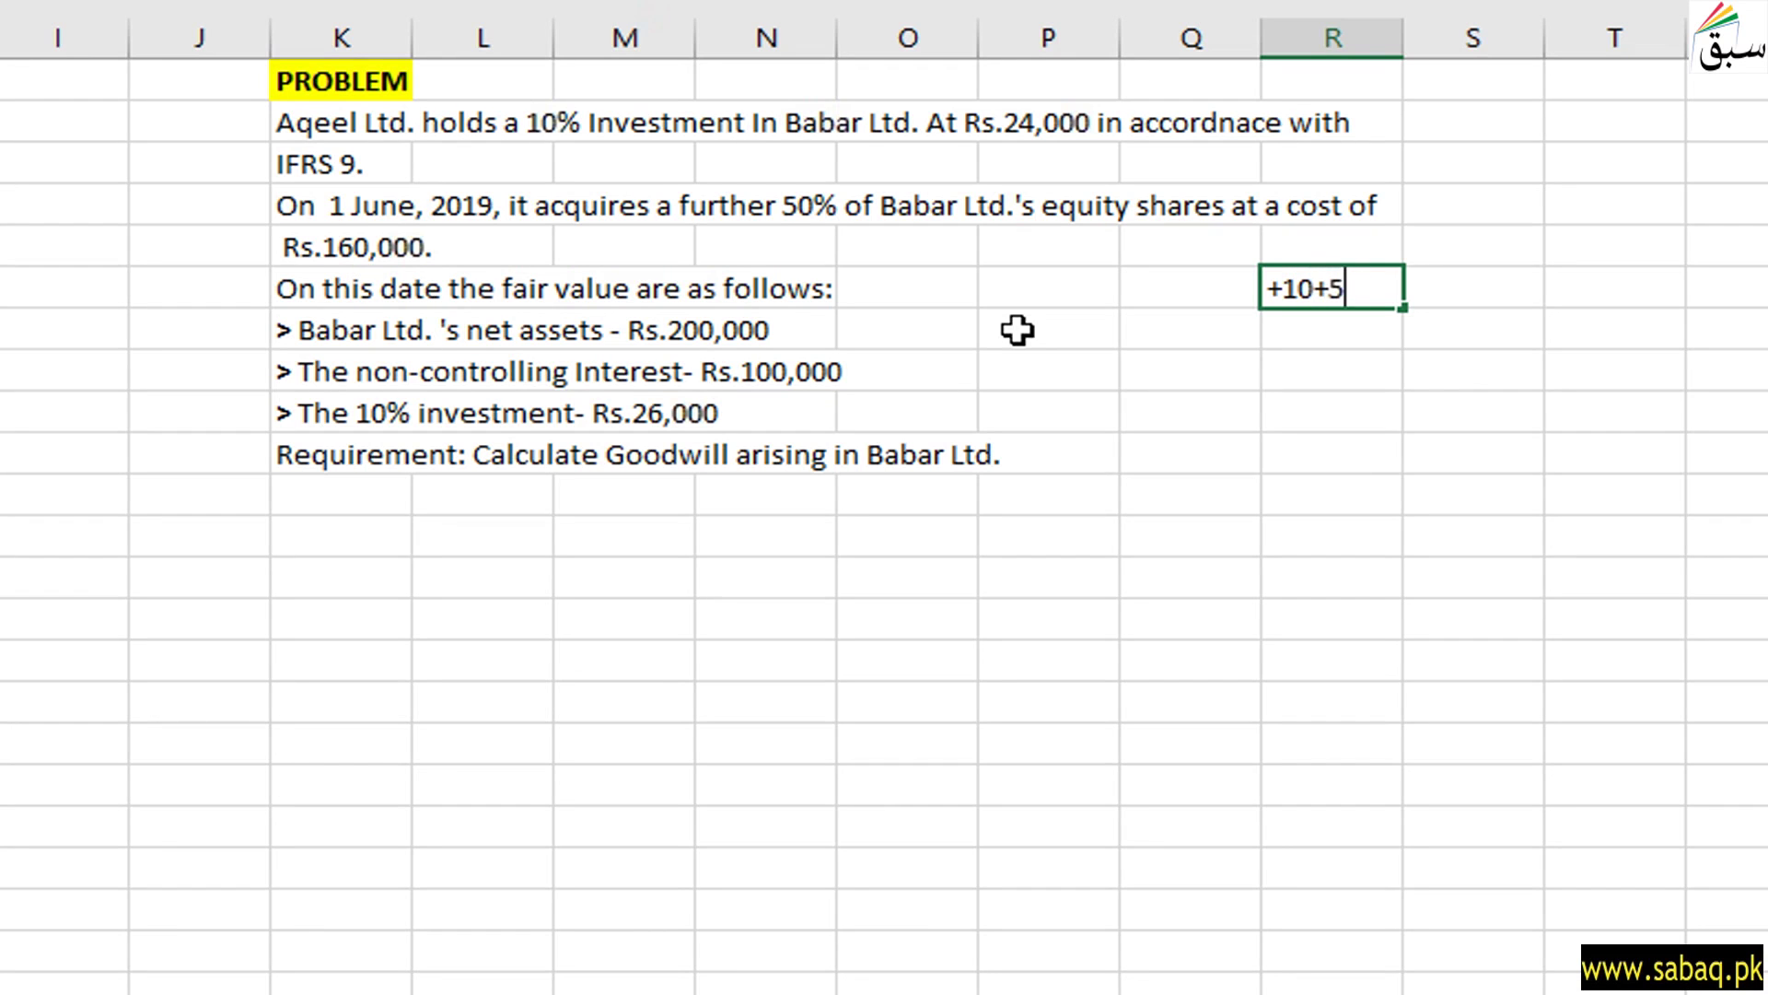
pyautogui.press('Return')
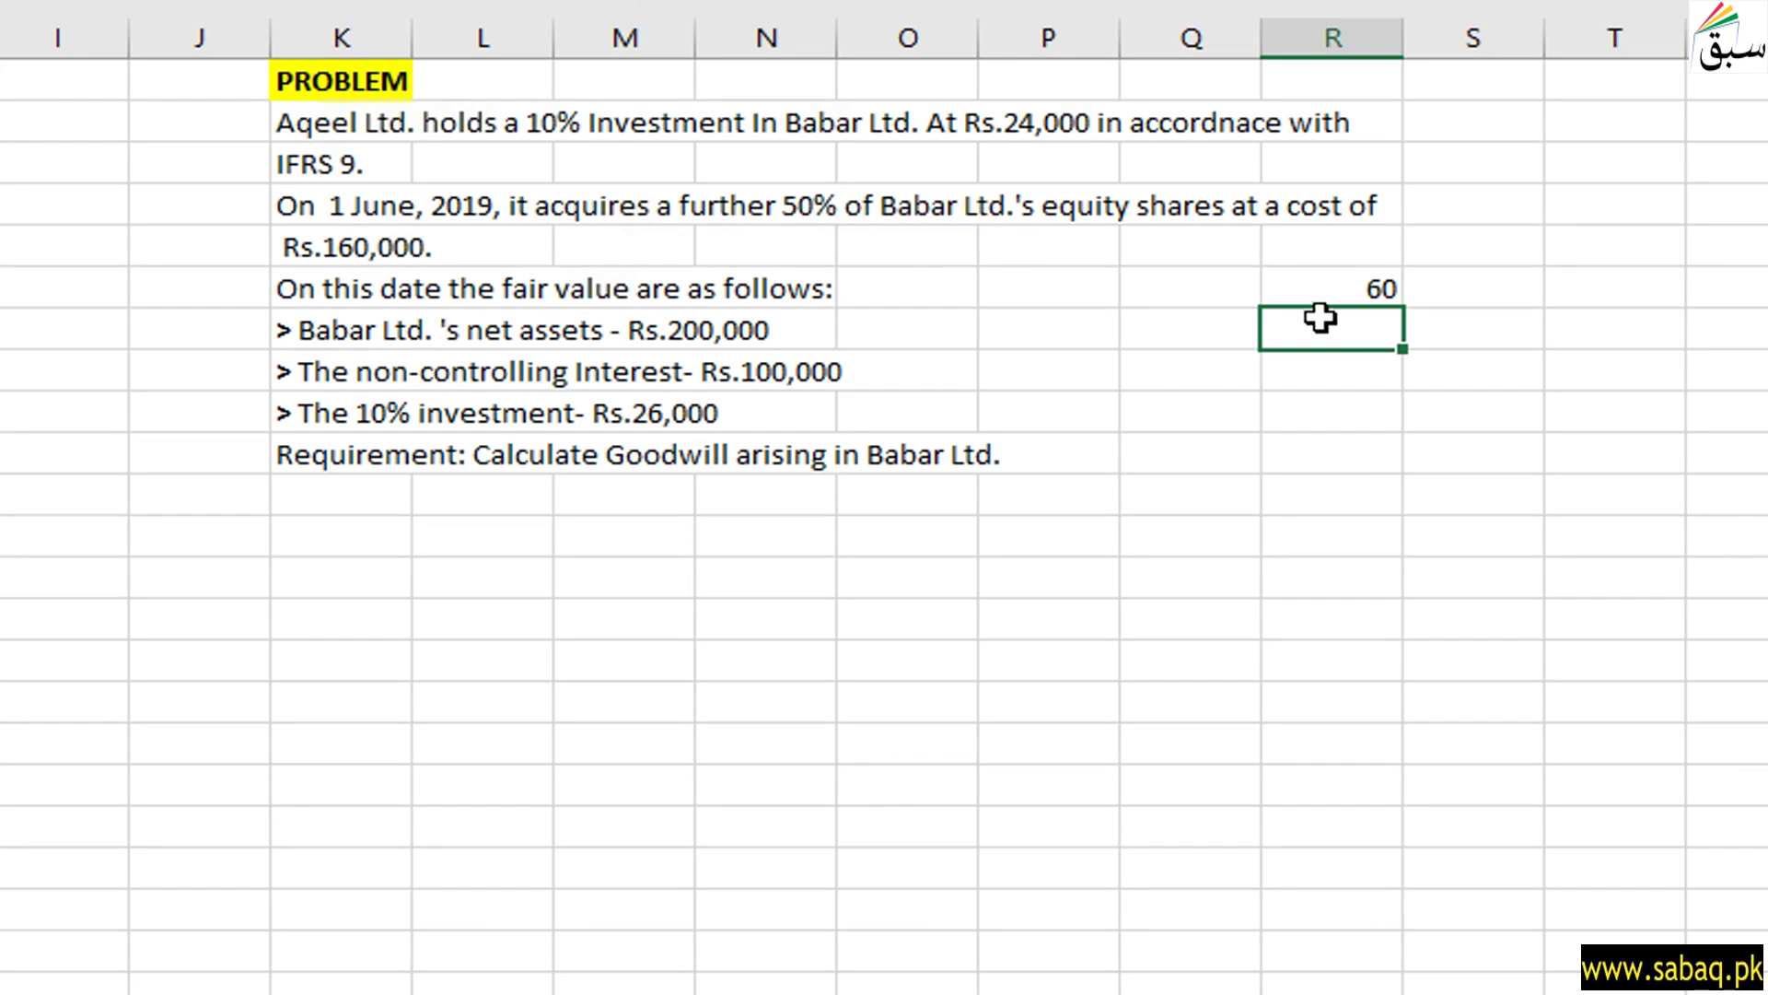
pyautogui.click(1310, 293)
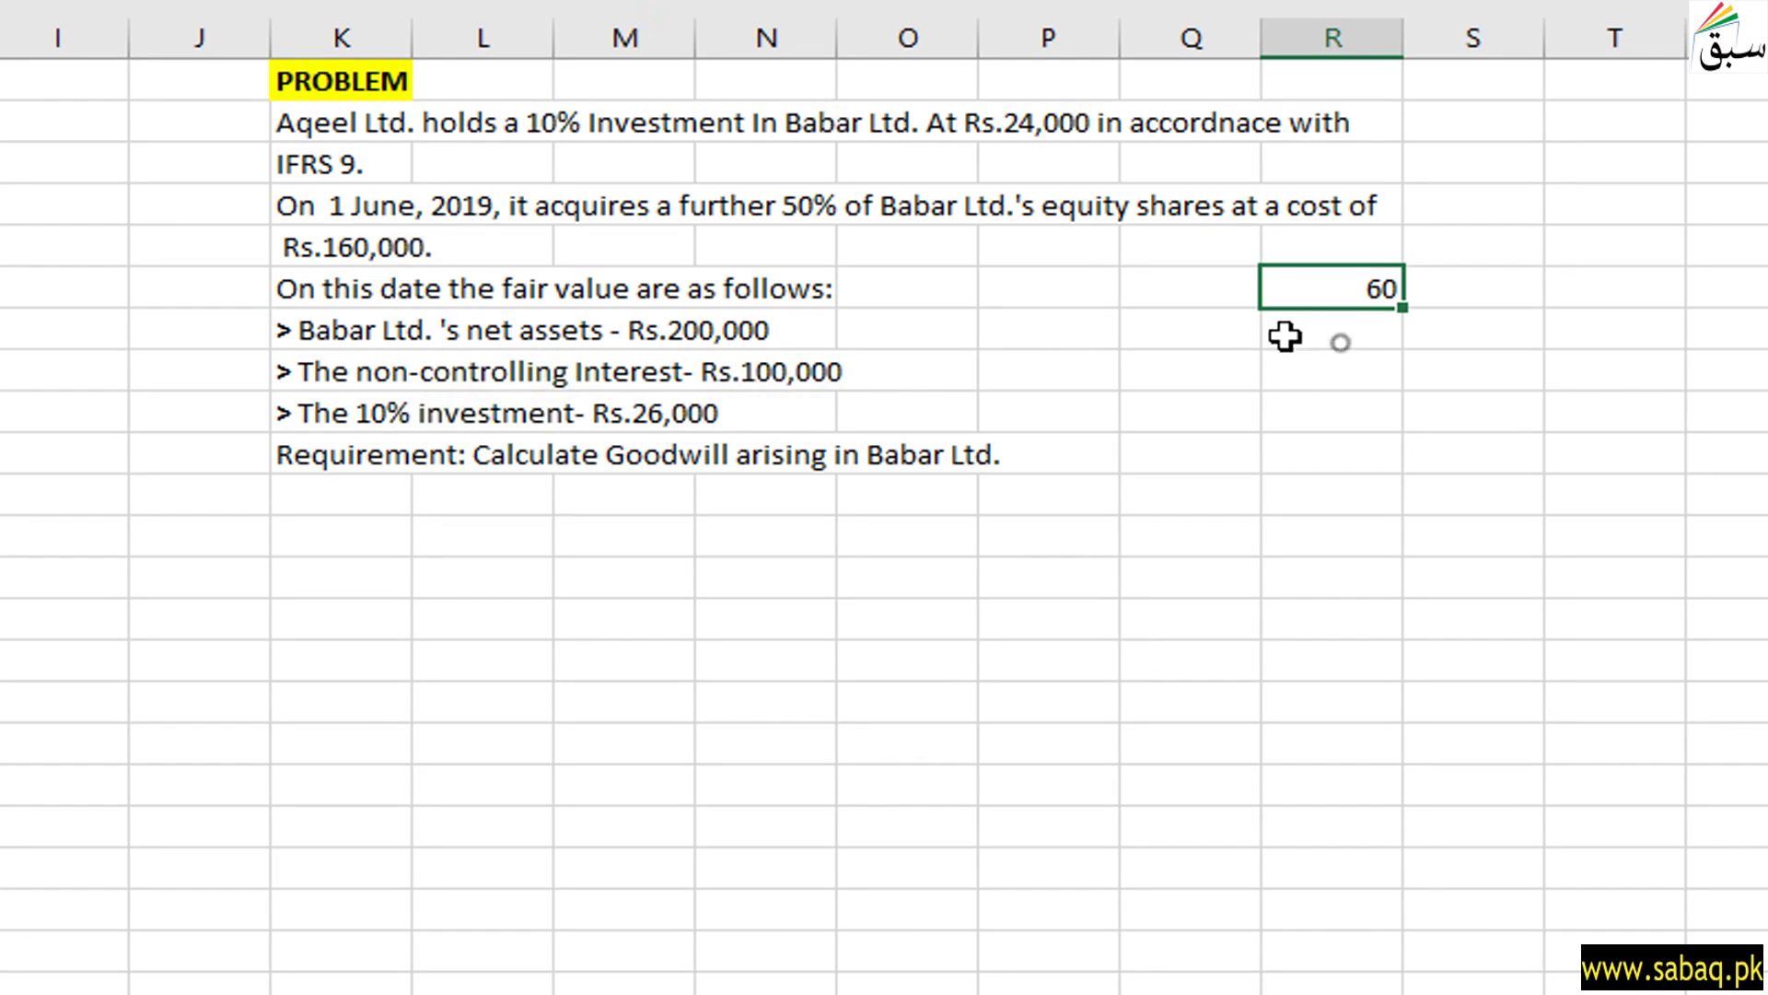
# Calculate the remaining shareholding as +100-60 below the combined holding and label it NCI in the adjacent cell
pyautogui.click(1342, 338)
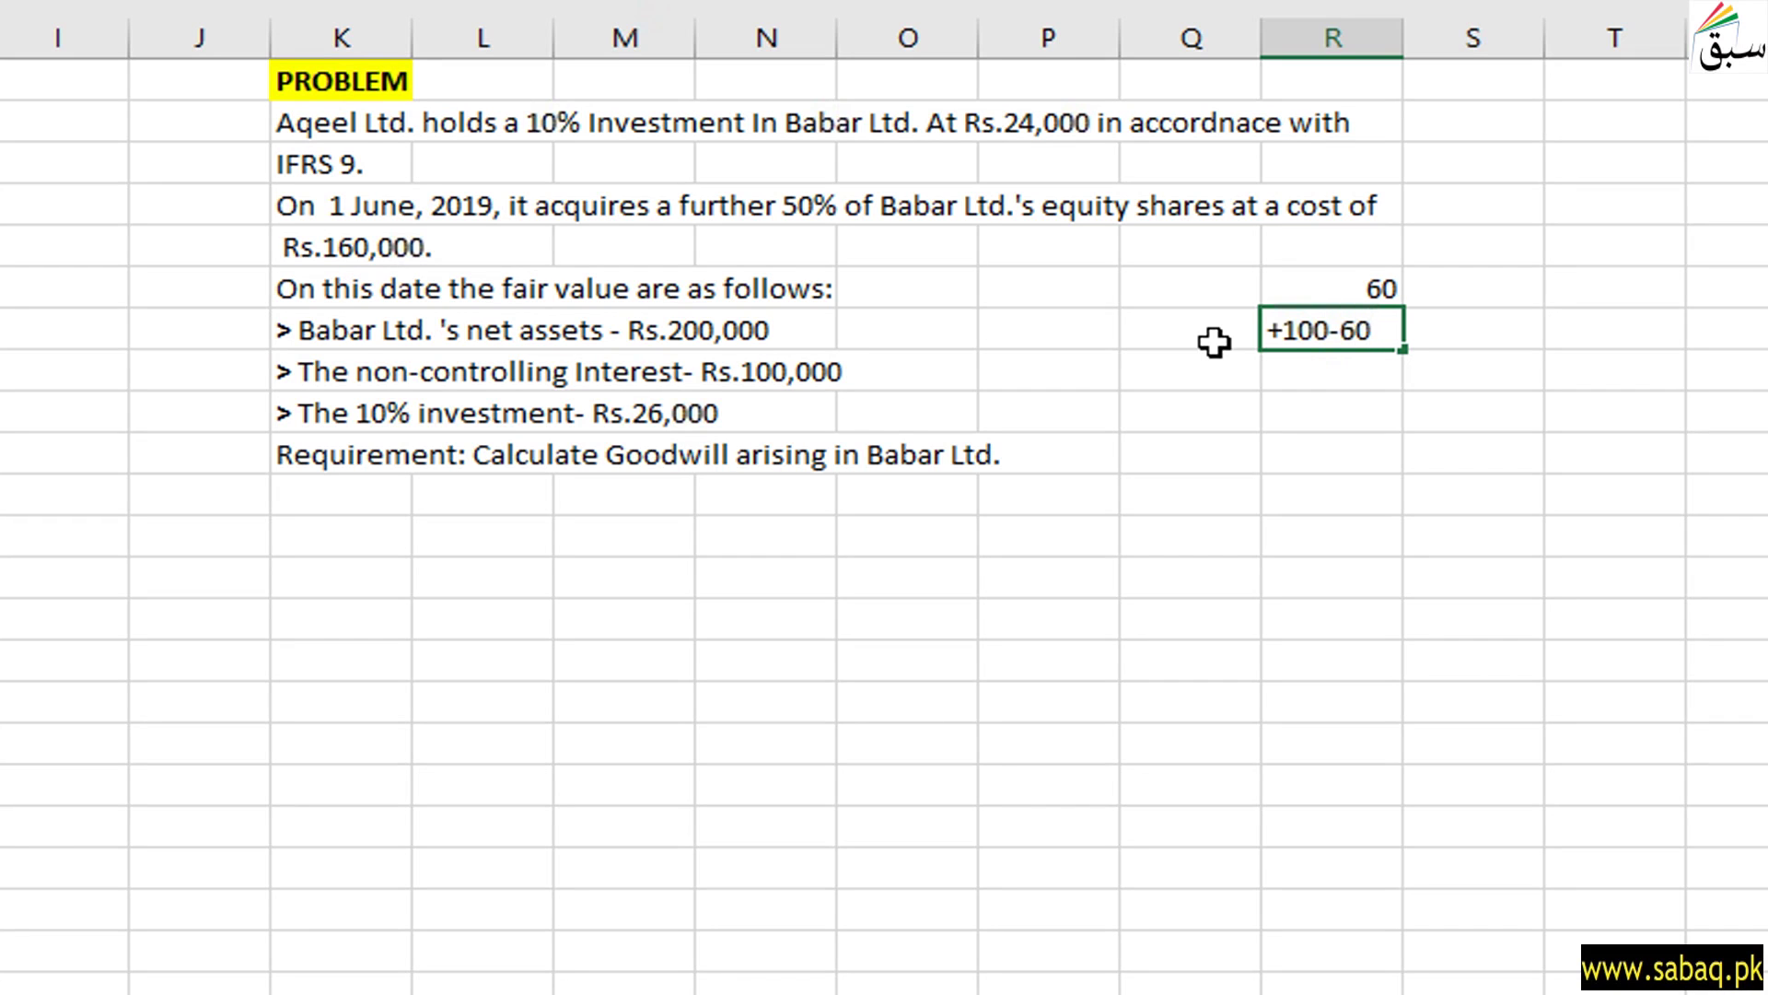
pyautogui.press('Return')
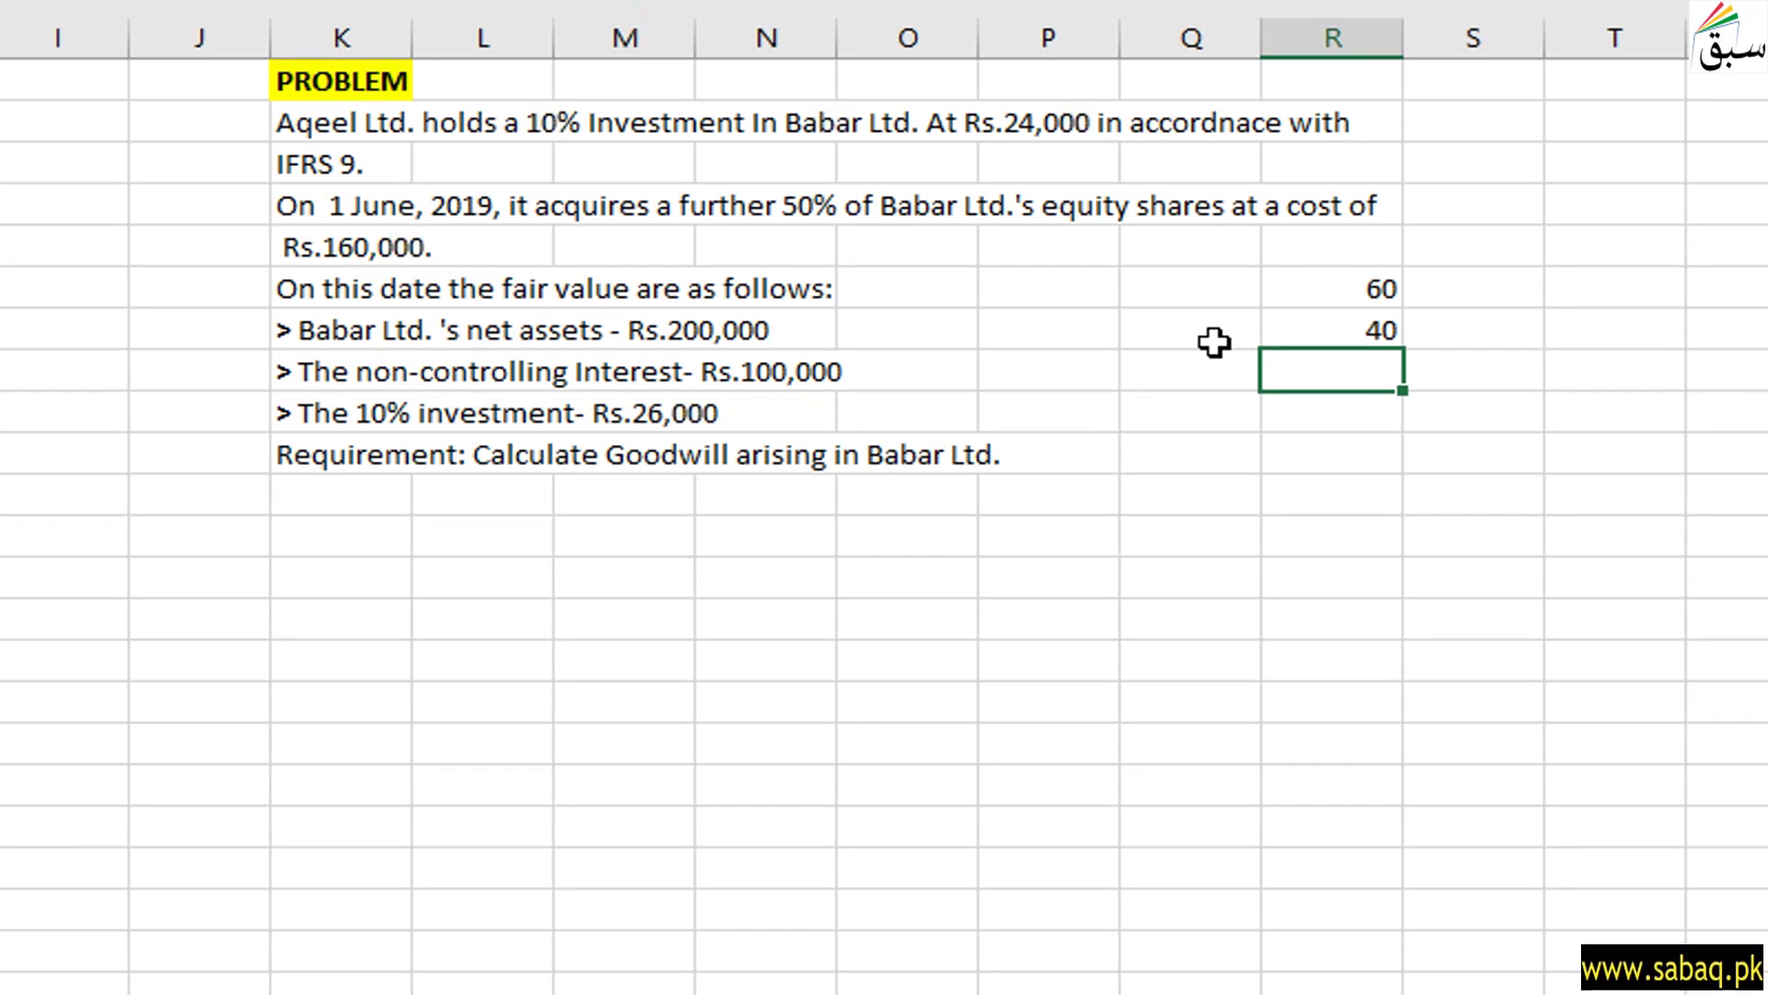
pyautogui.press('Up')
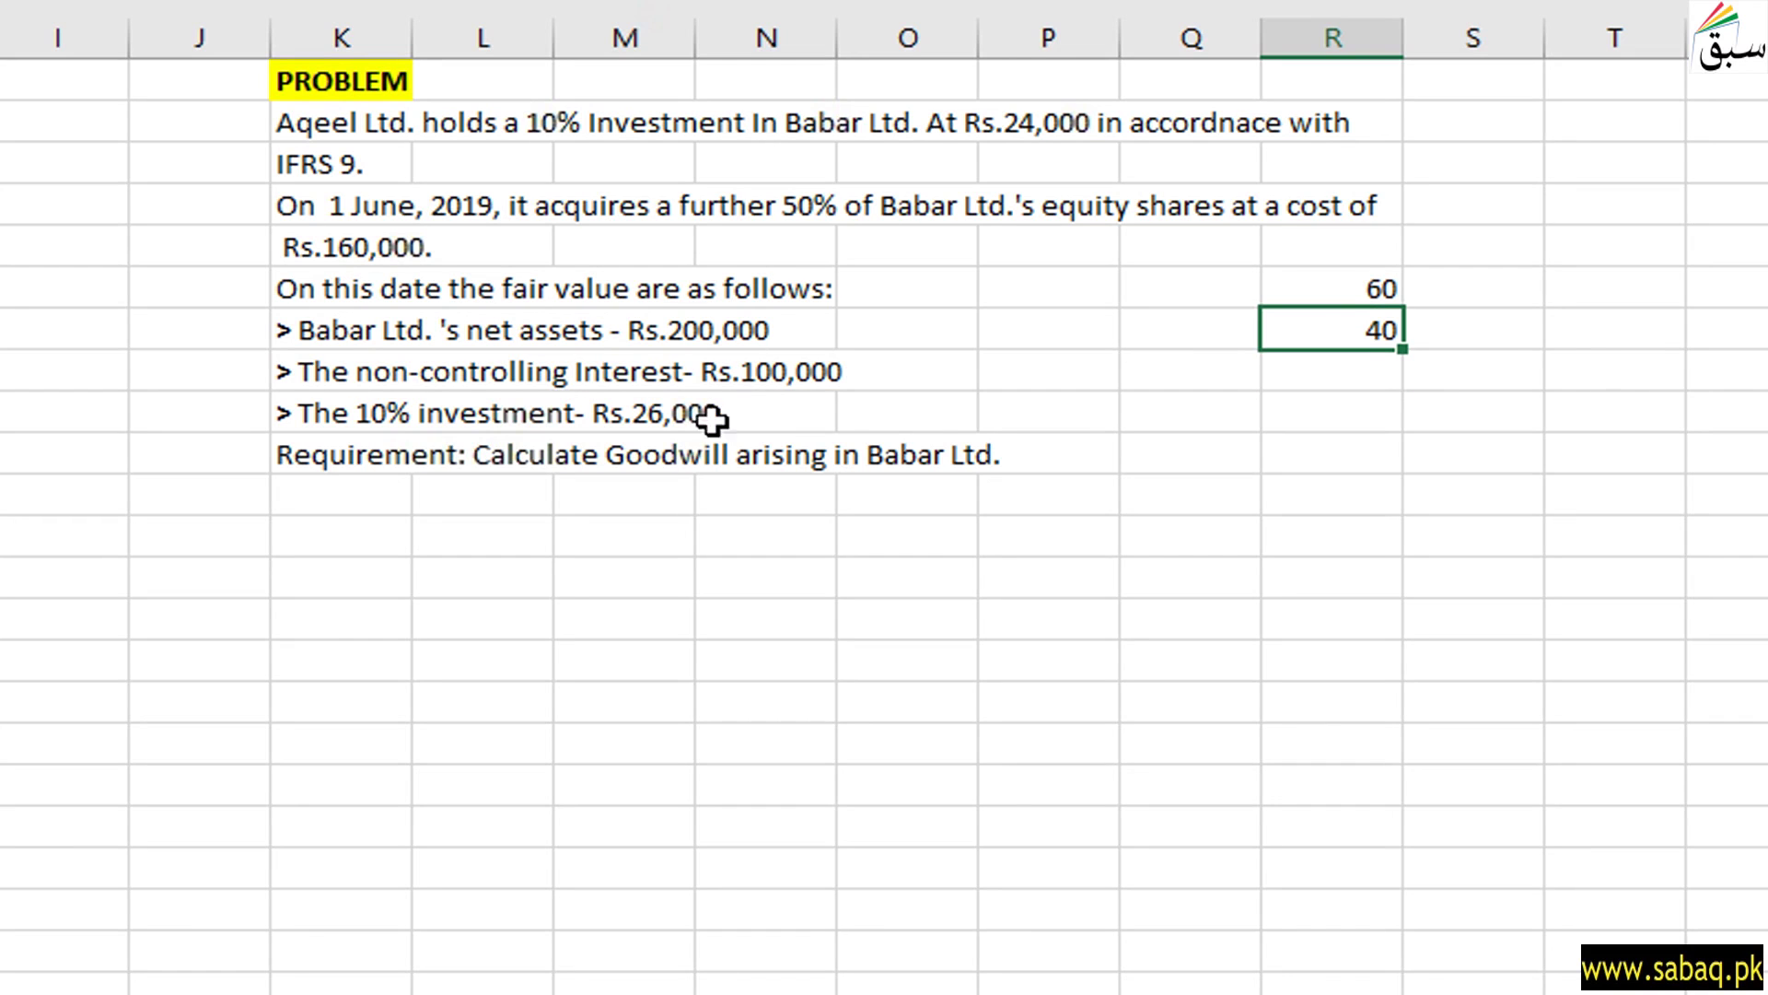
pyautogui.click(1462, 345)
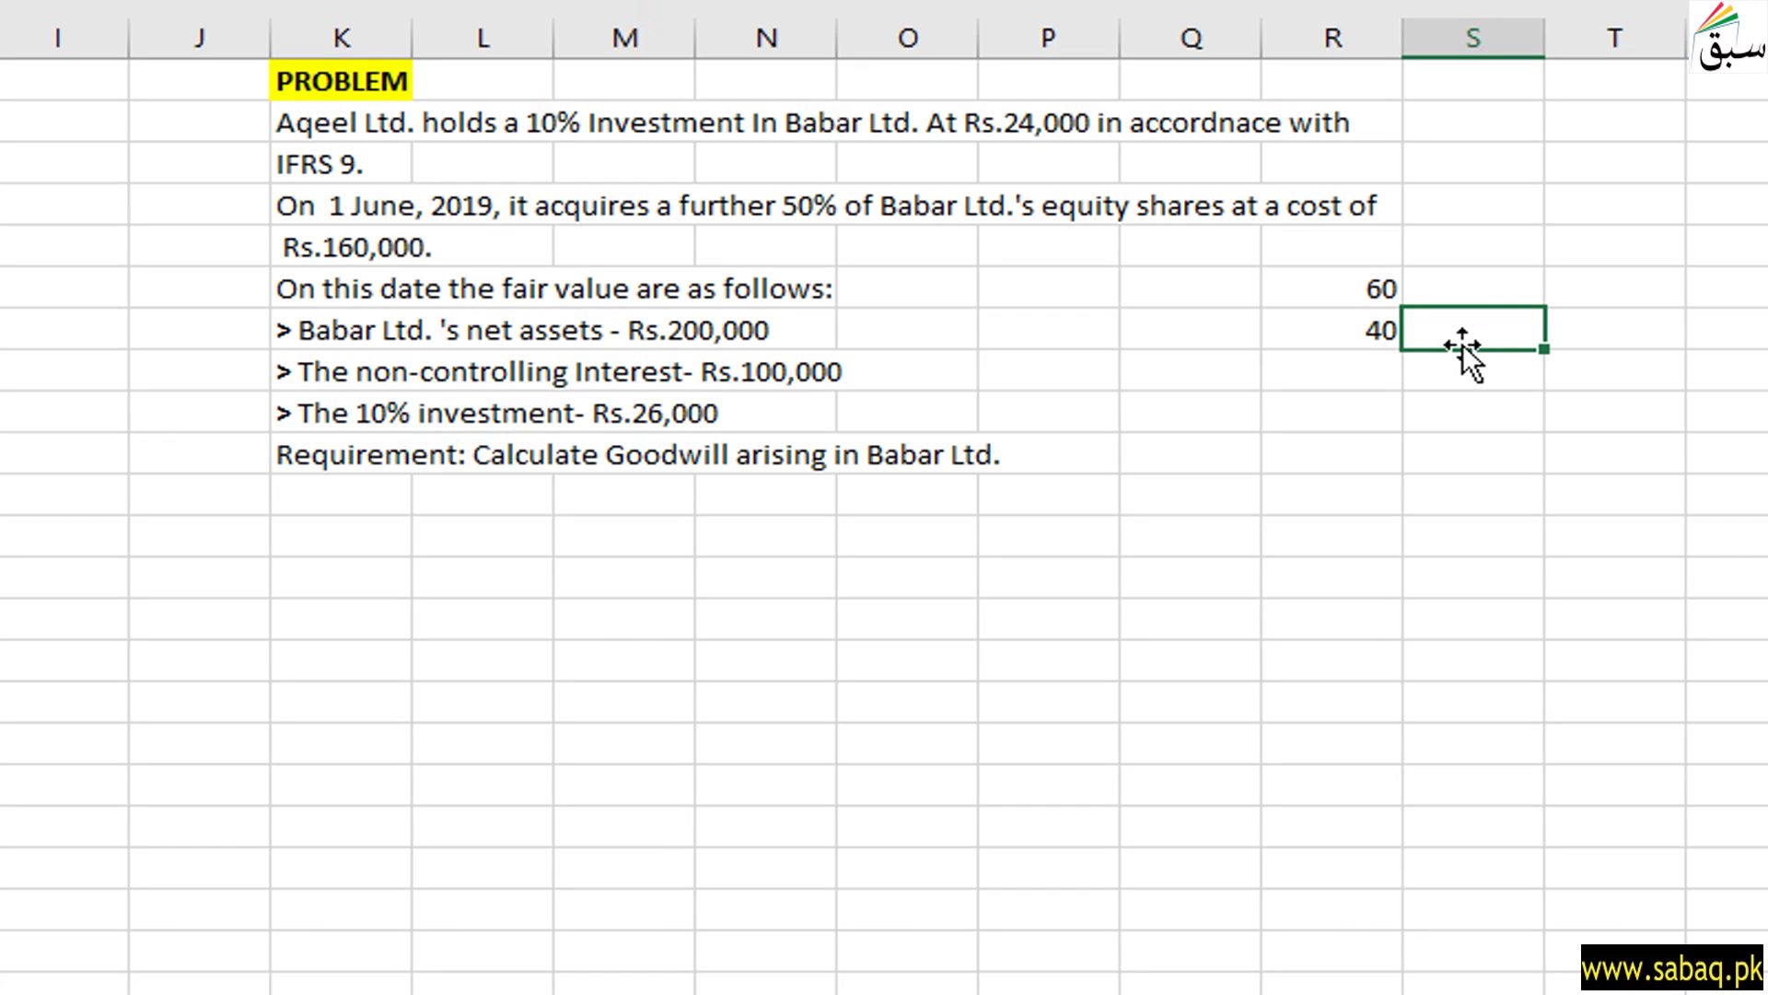
pyautogui.write('NCI')
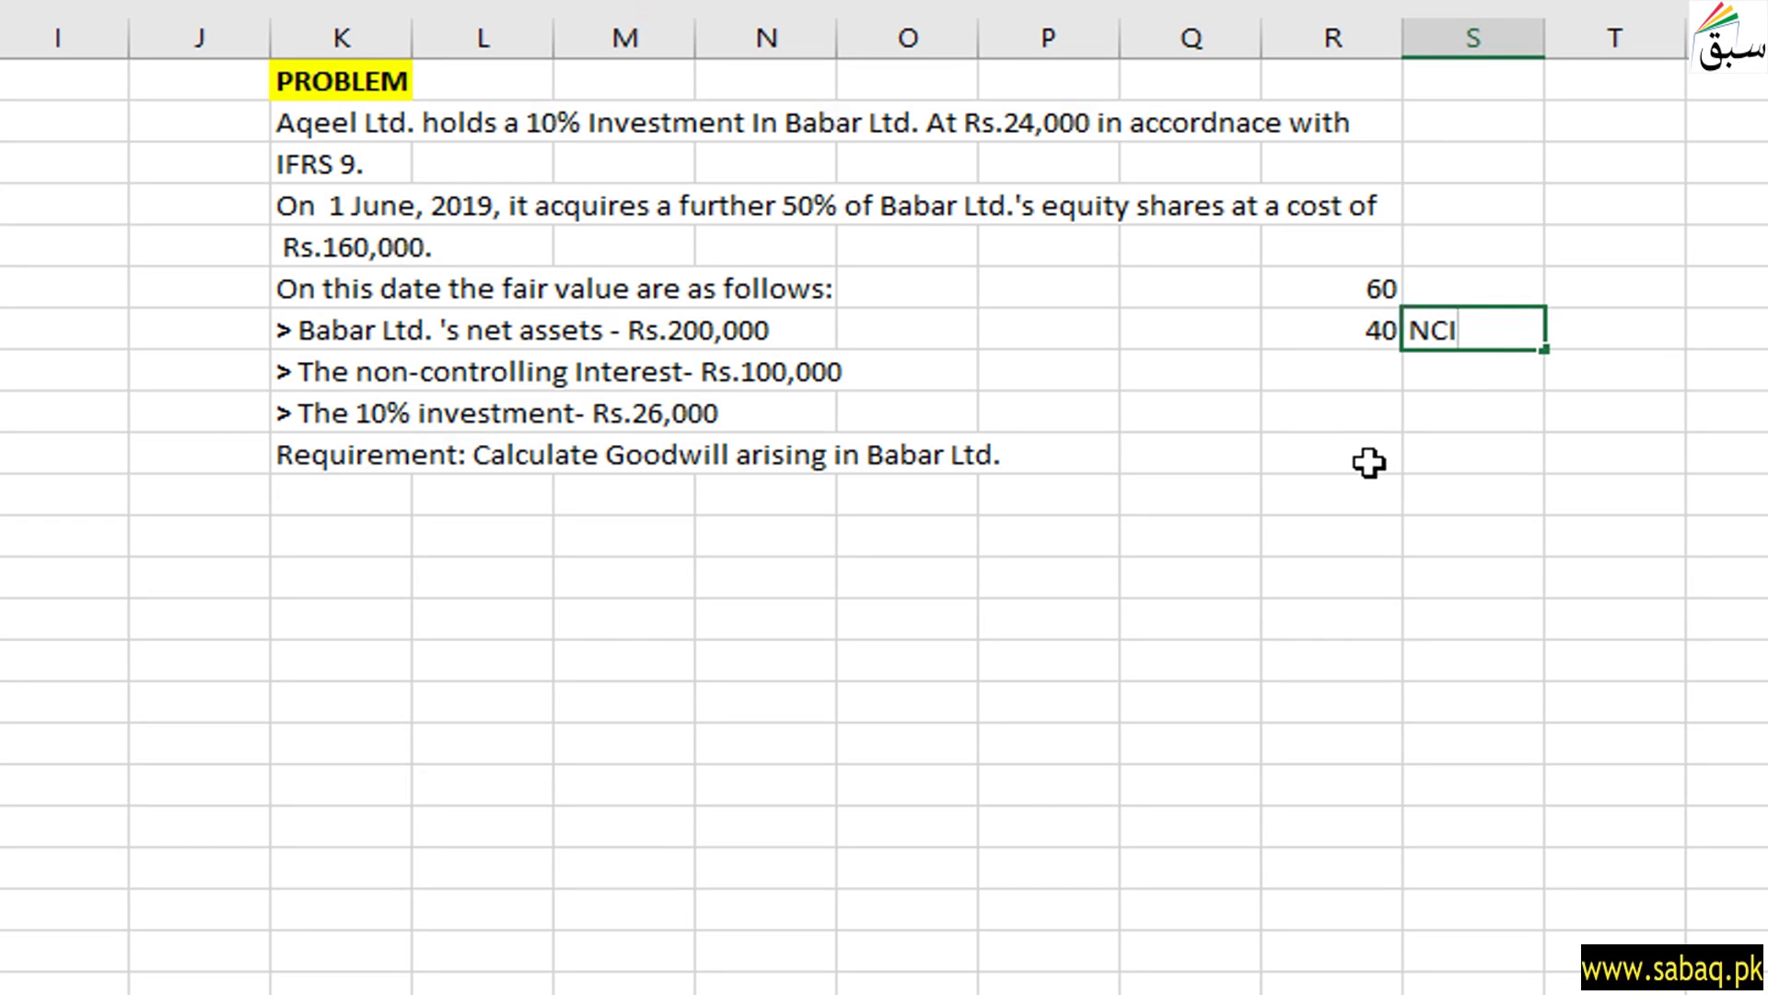
pyautogui.press('Return')
pyautogui.click(1373, 337)
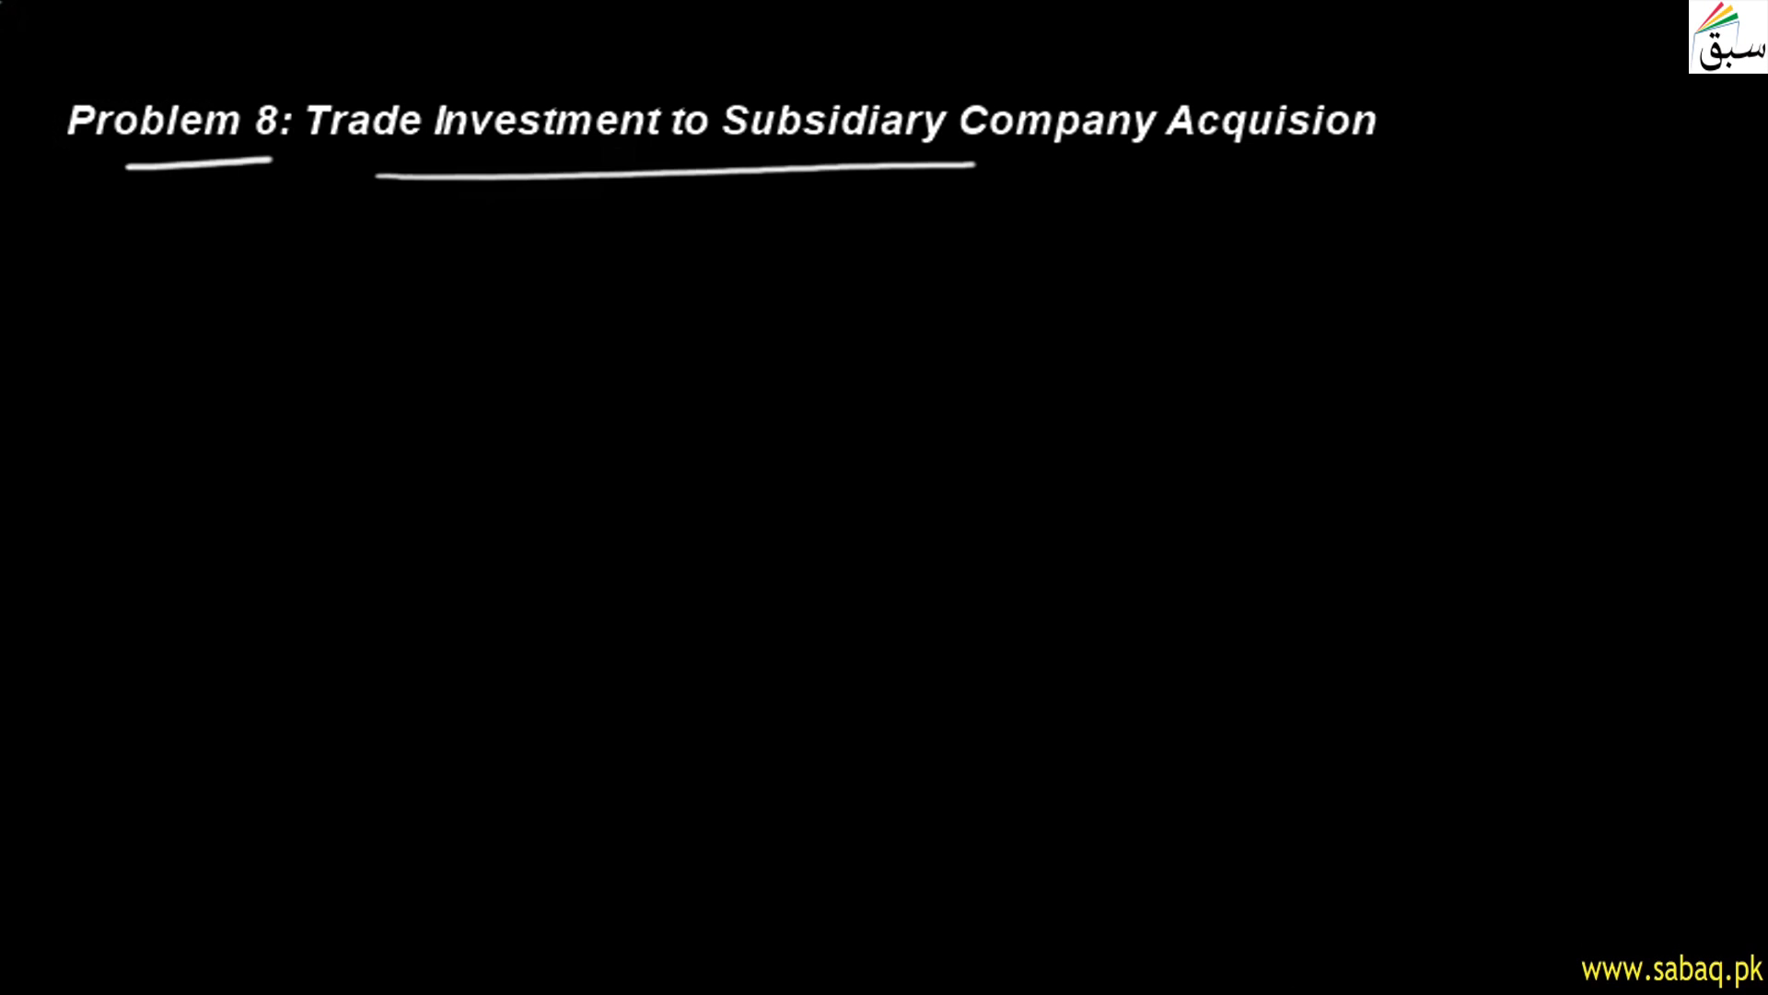
pyautogui.scroll(10, 792, 349)
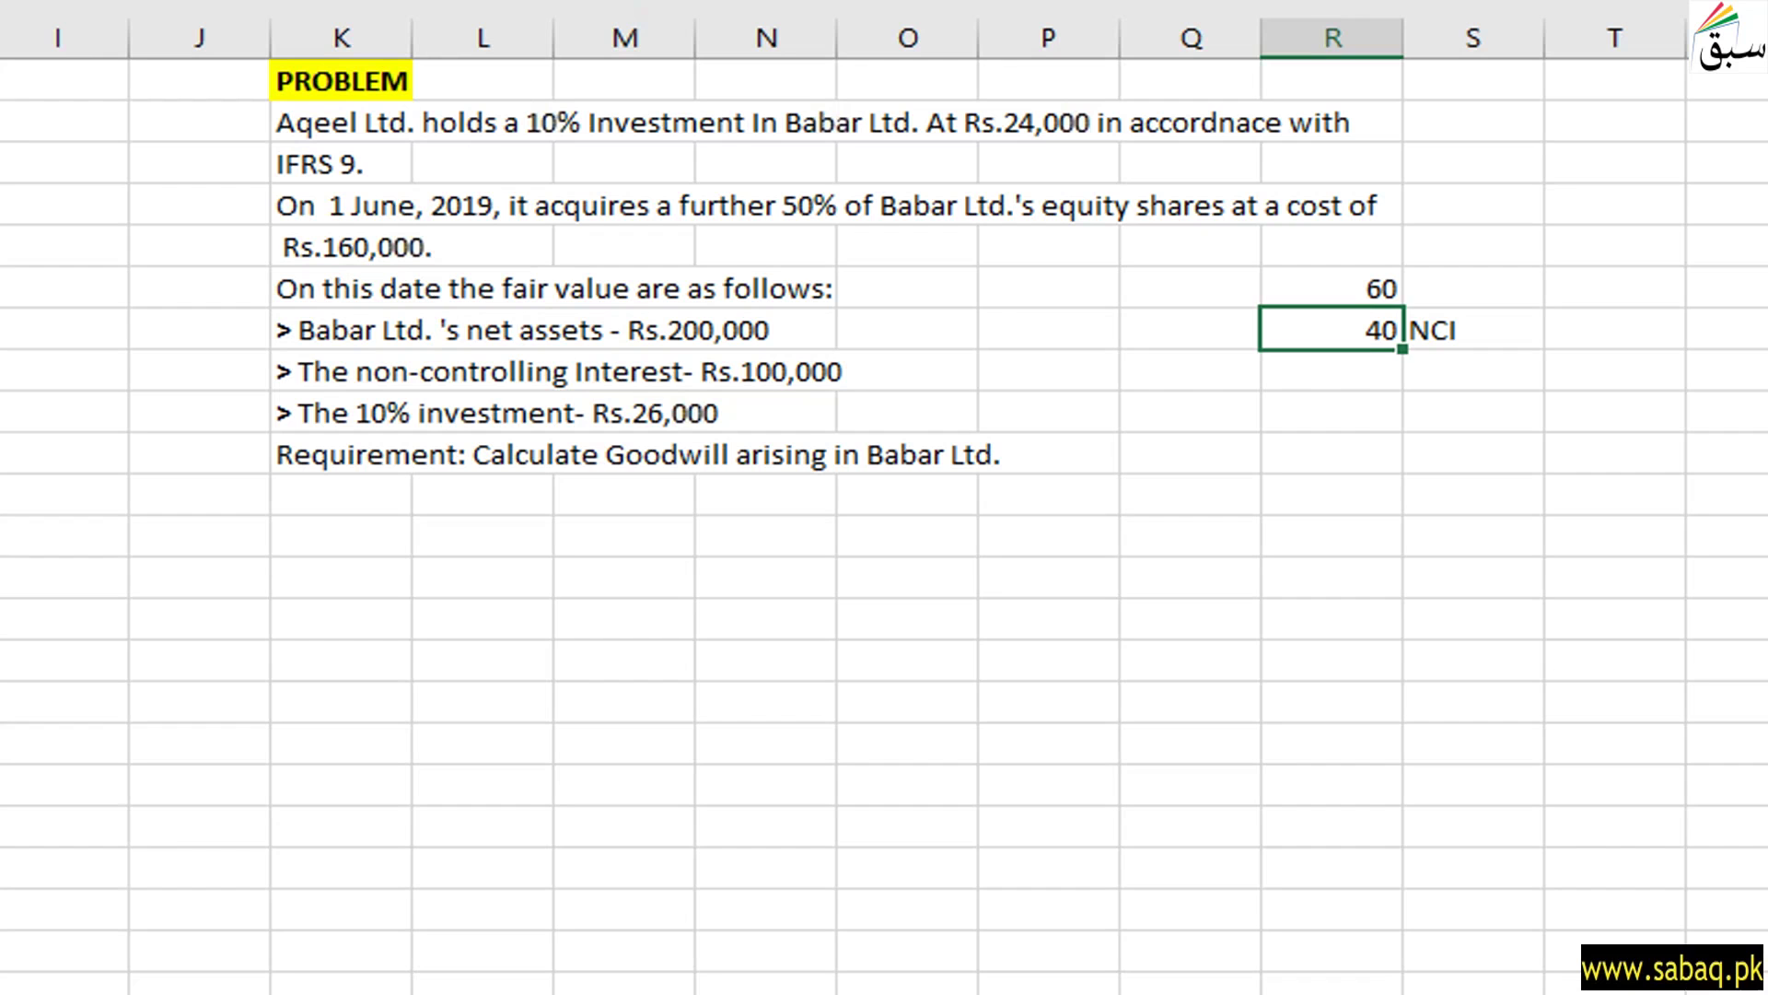
pyautogui.click(1120, 414)
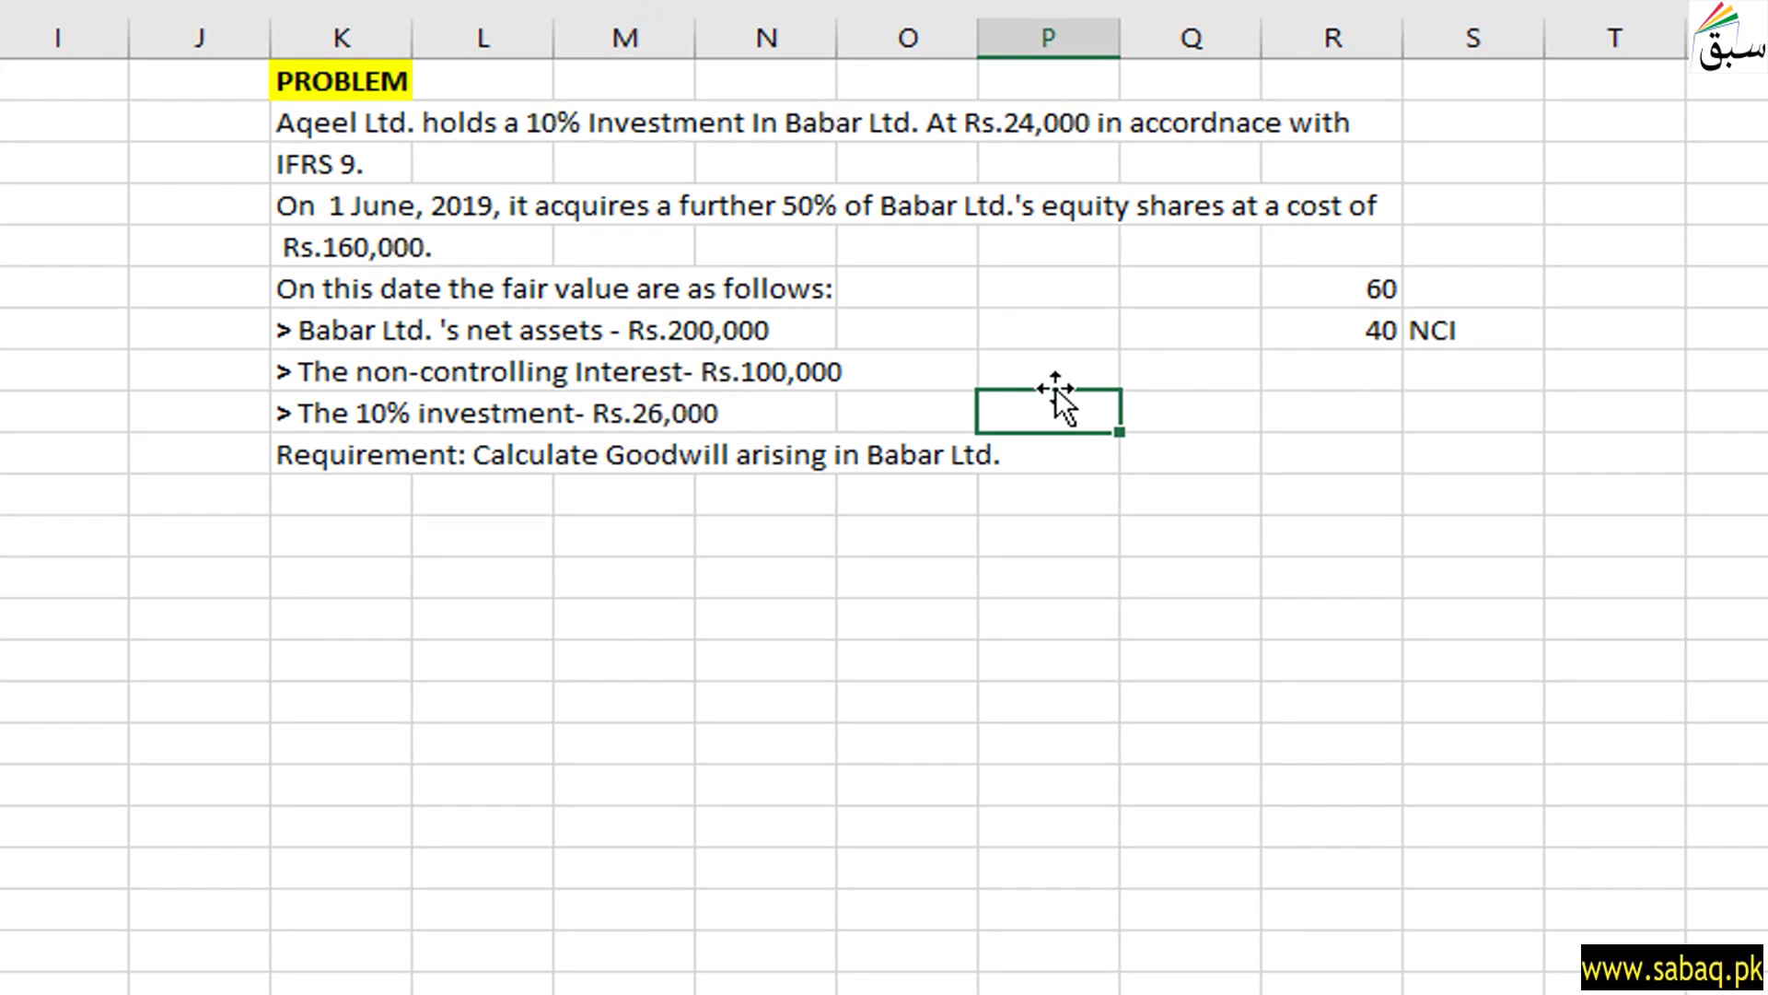
pyautogui.click(1032, 372)
pyautogui.write('+26000-24000')
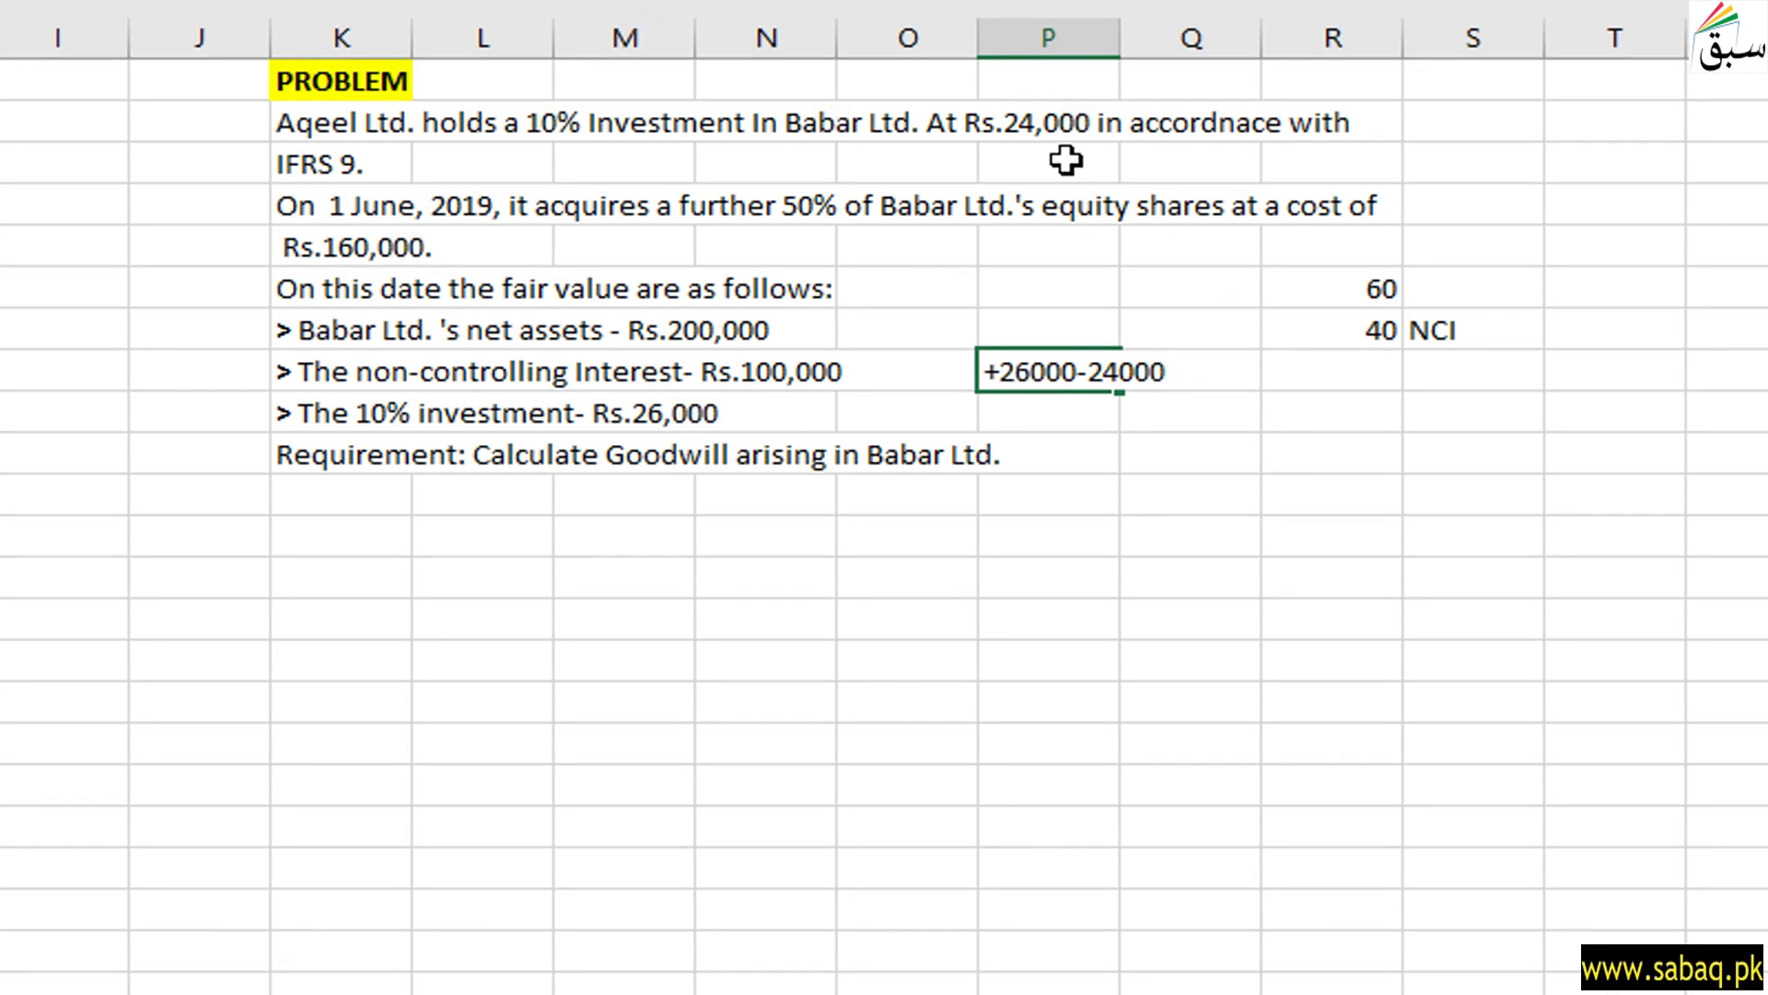
pyautogui.press('Return')
pyautogui.click(1094, 373)
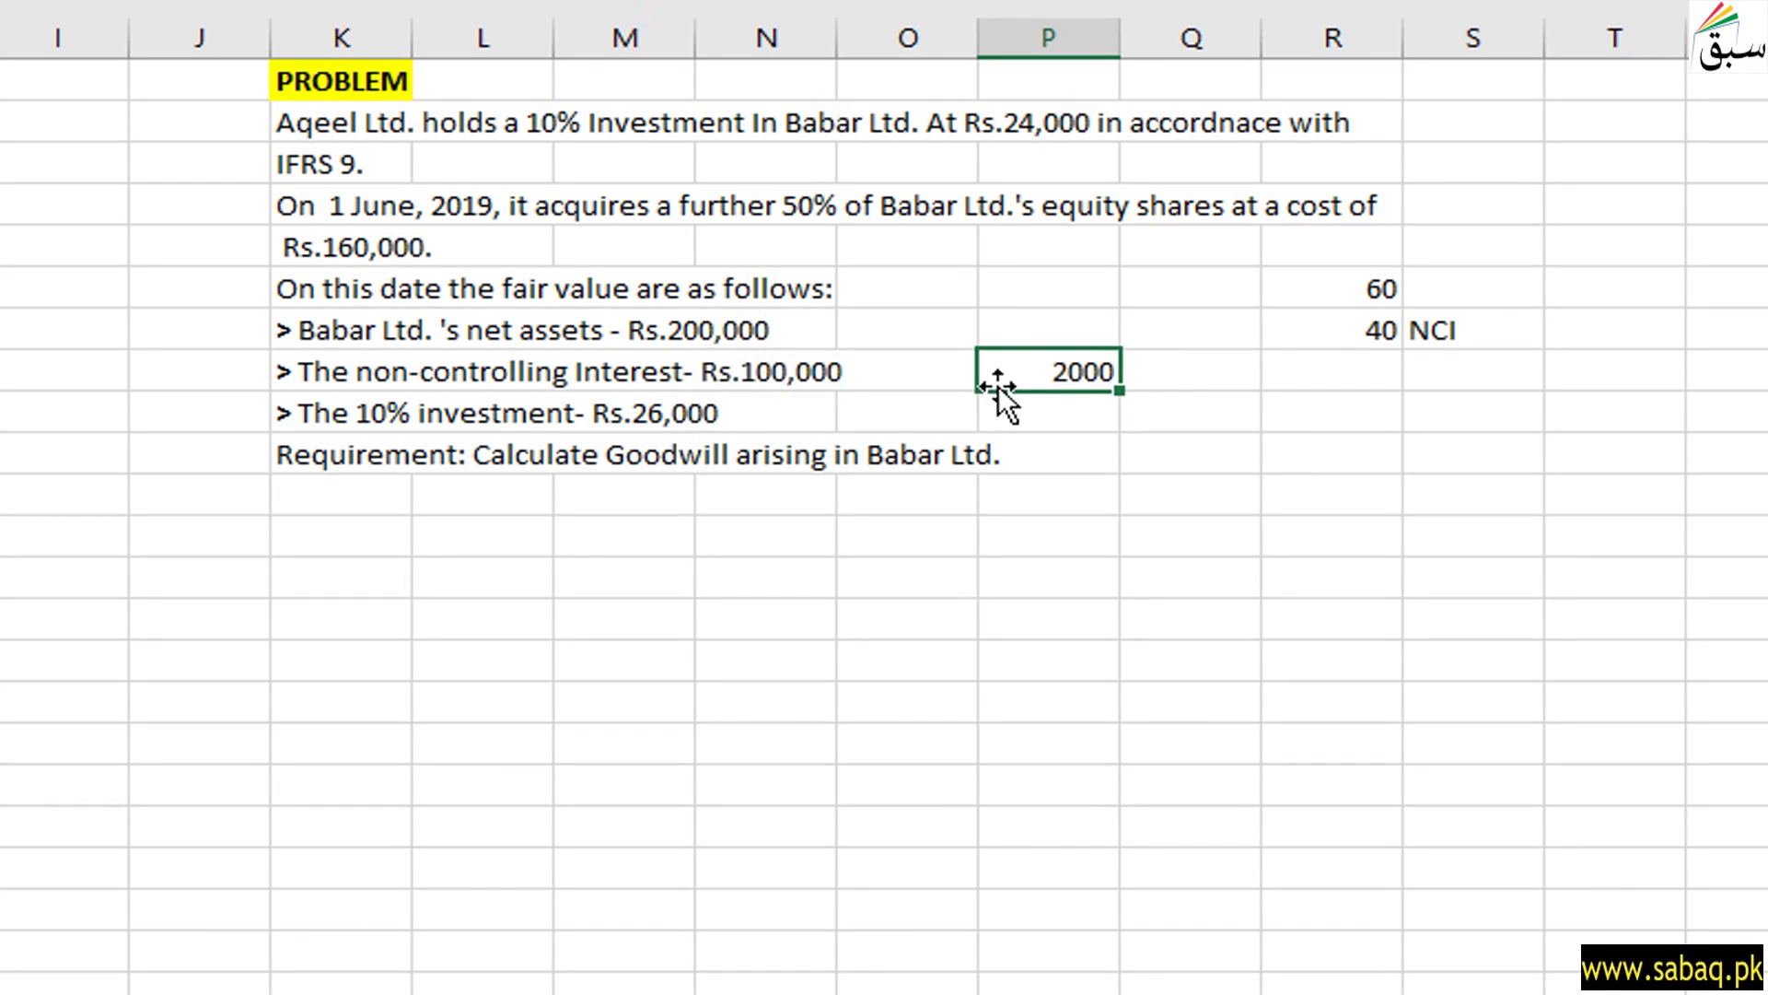
pyautogui.click(1162, 368)
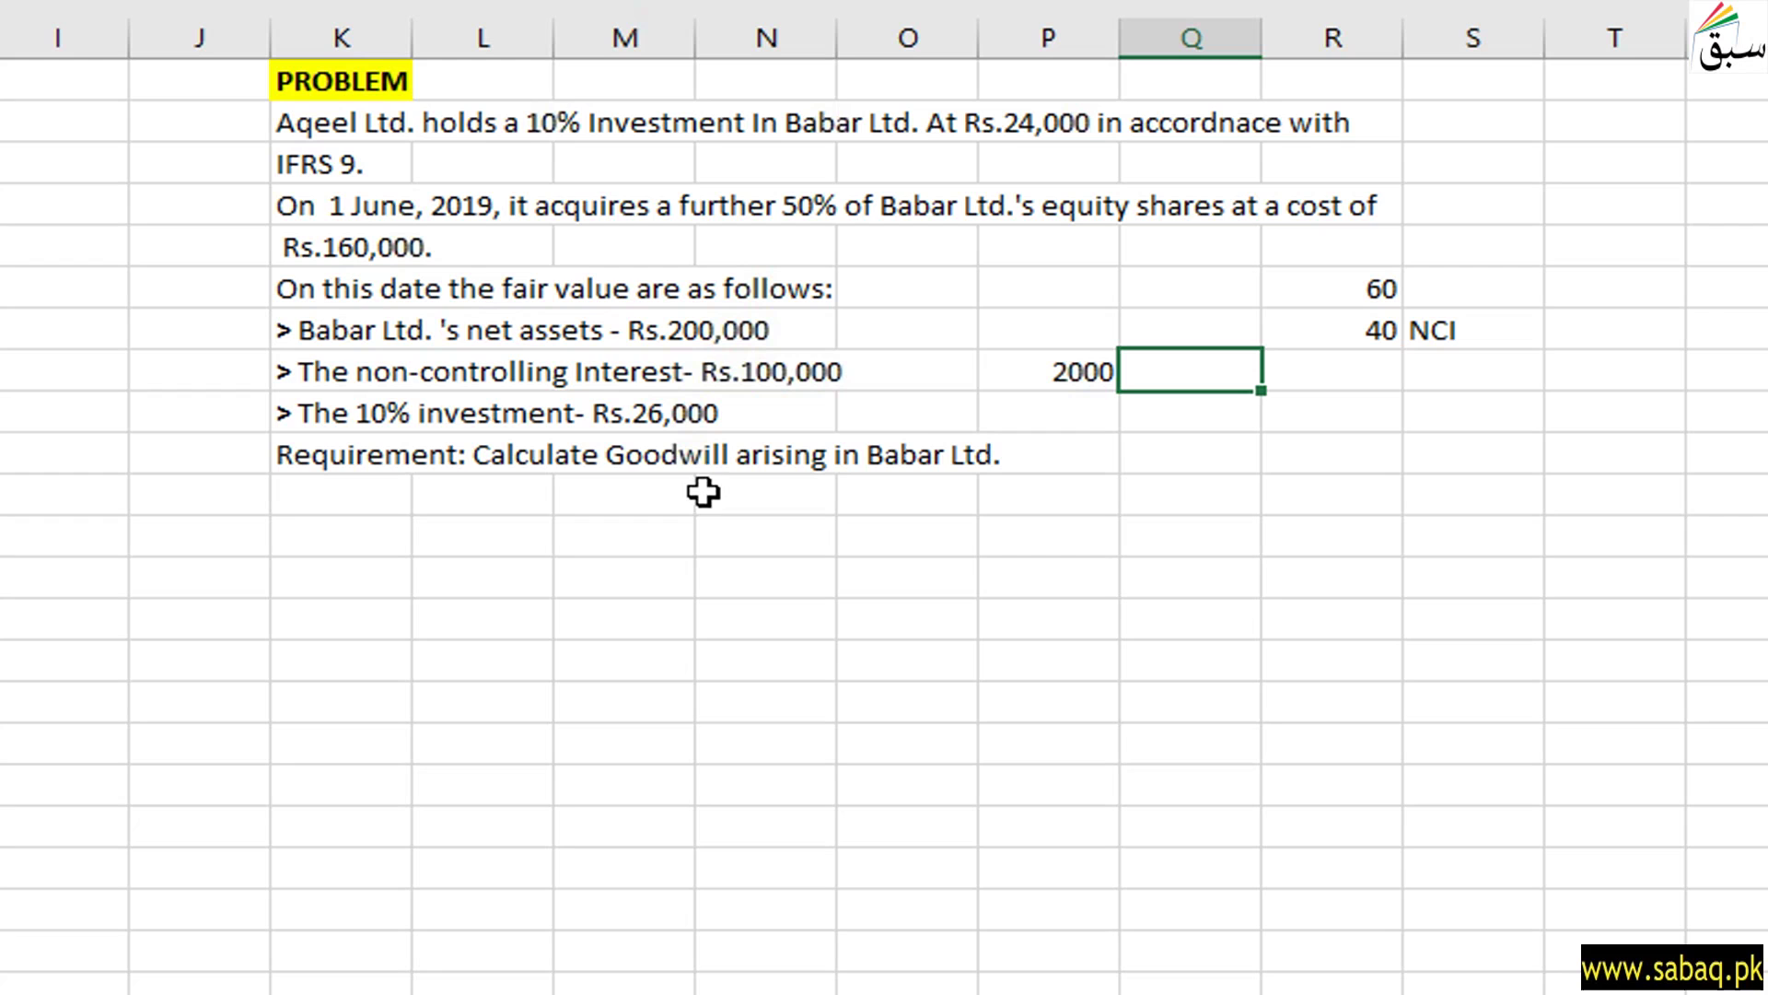
pyautogui.click(1076, 373)
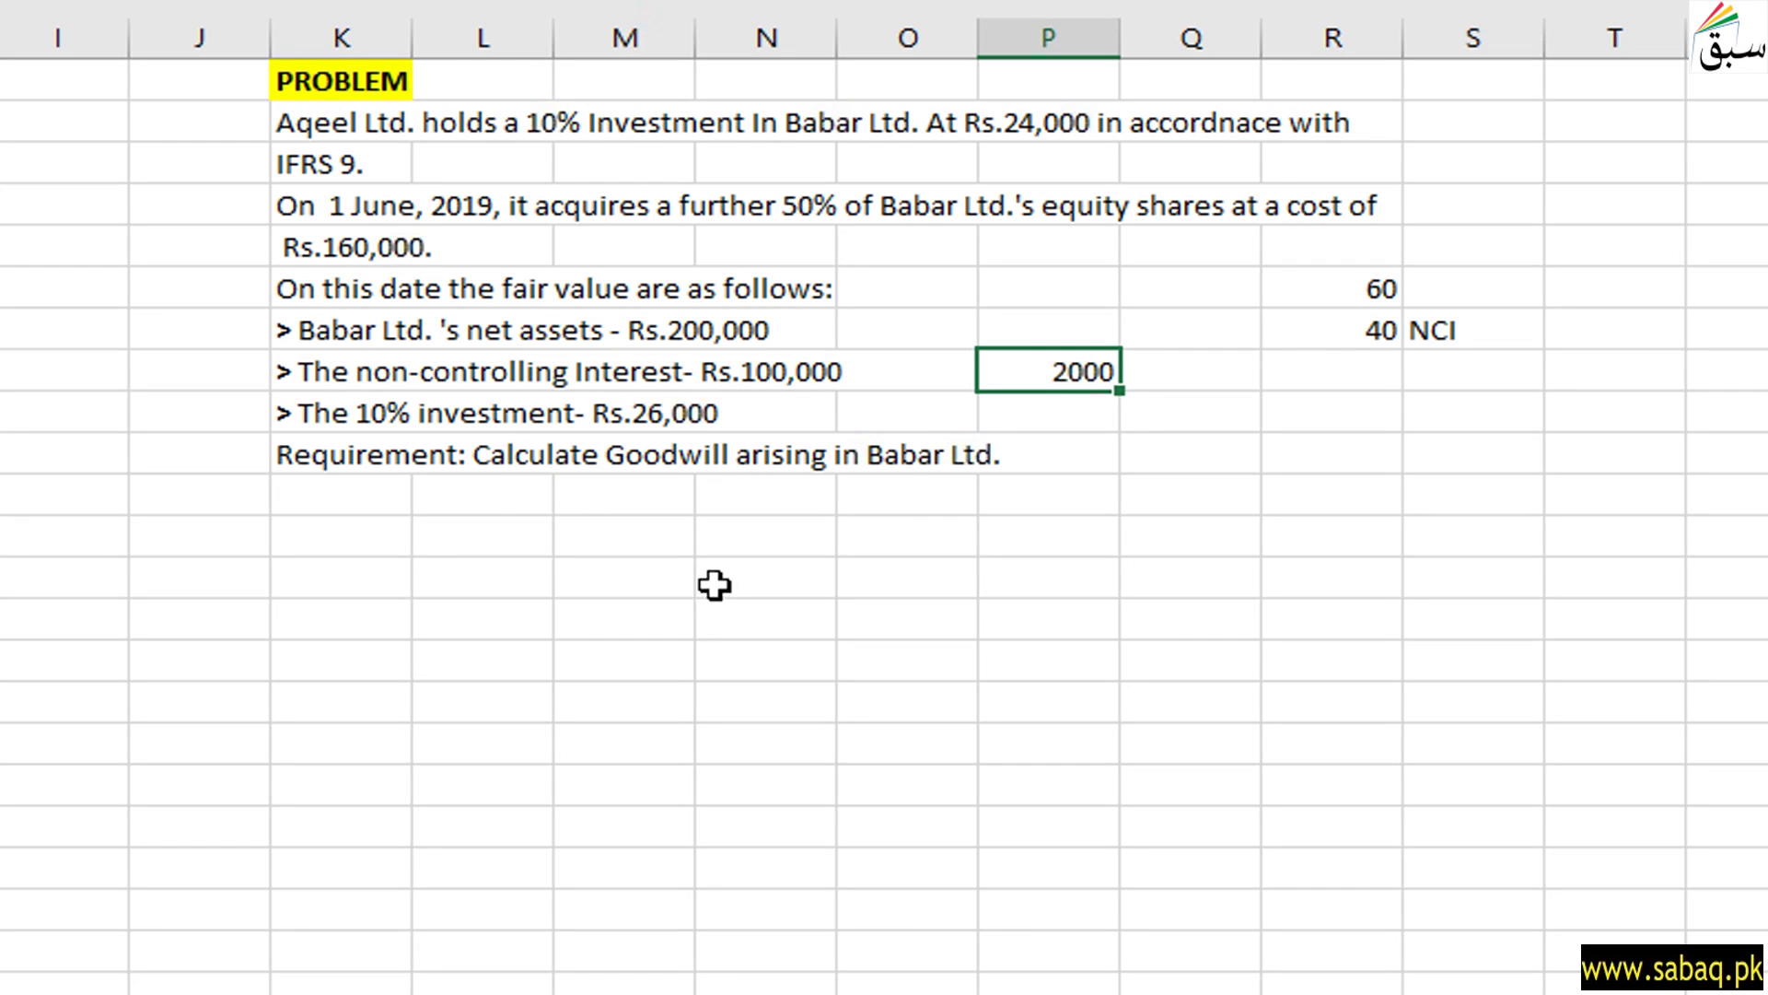
# Paste the group structure diagram under the W-1 heading of the workings, showing Aqeel Ltd. holding 60% of Babar Ltd
pyautogui.hotkey('ctrl', 'Home')
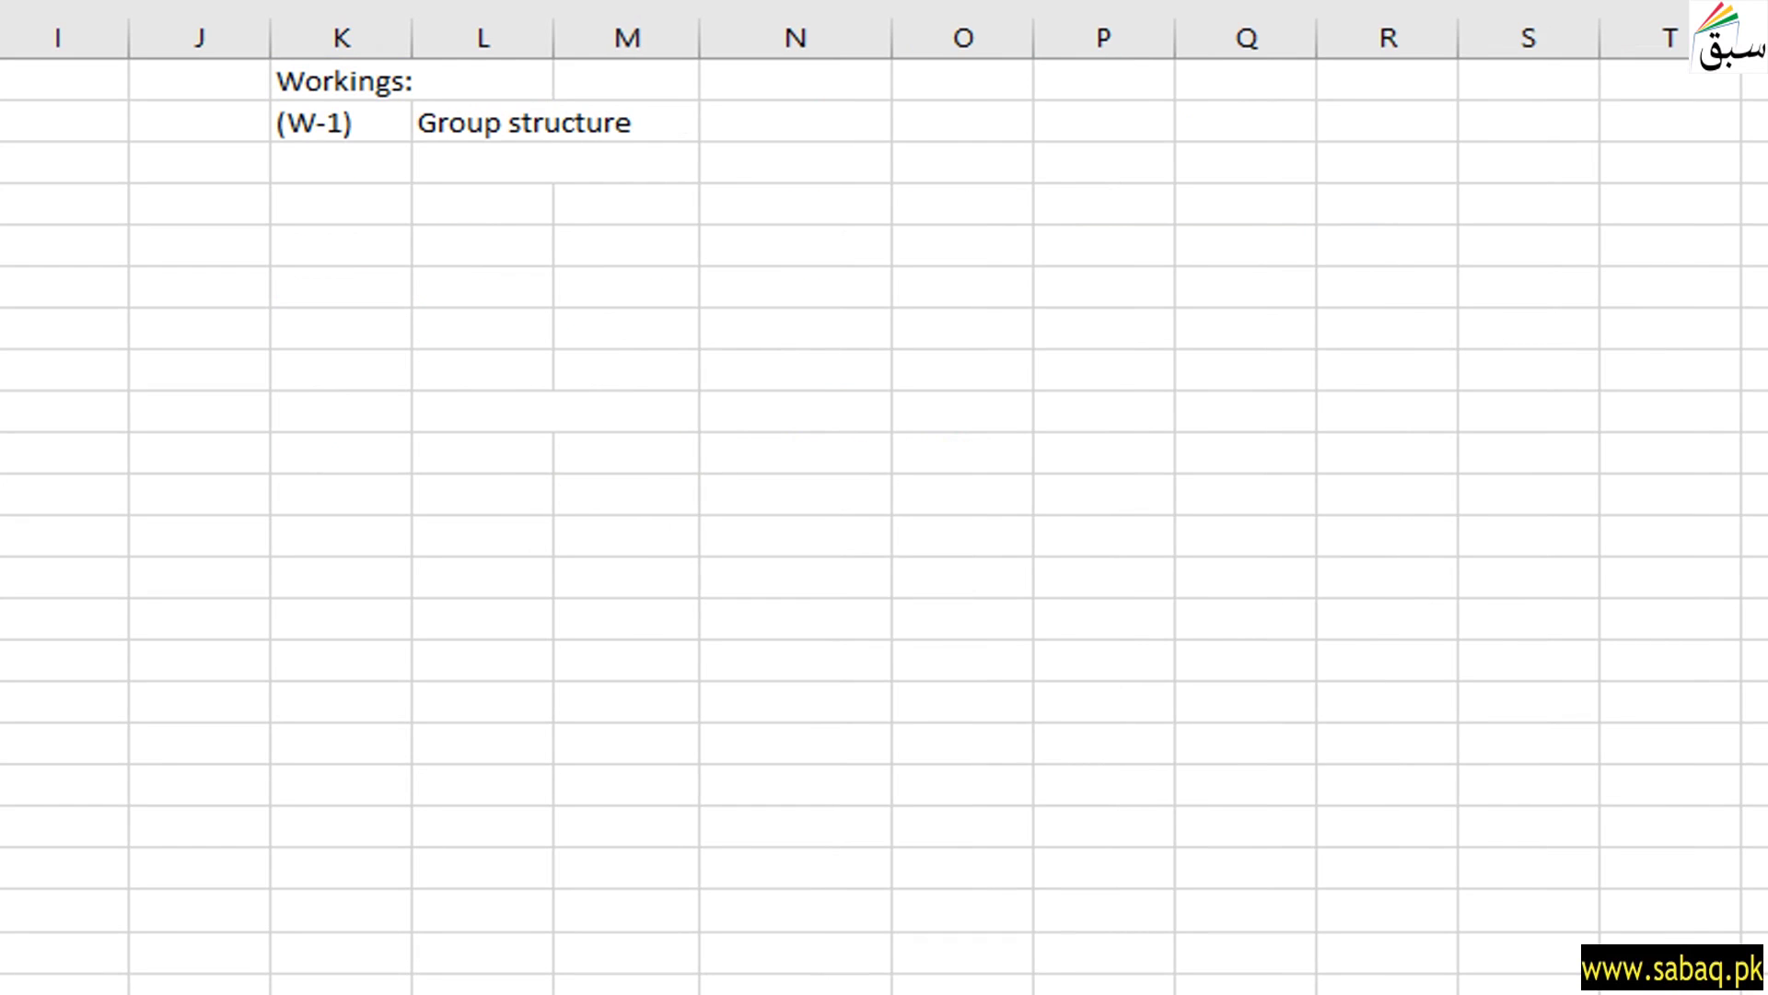
pyautogui.click(460, 162)
pyautogui.press('ctrl')
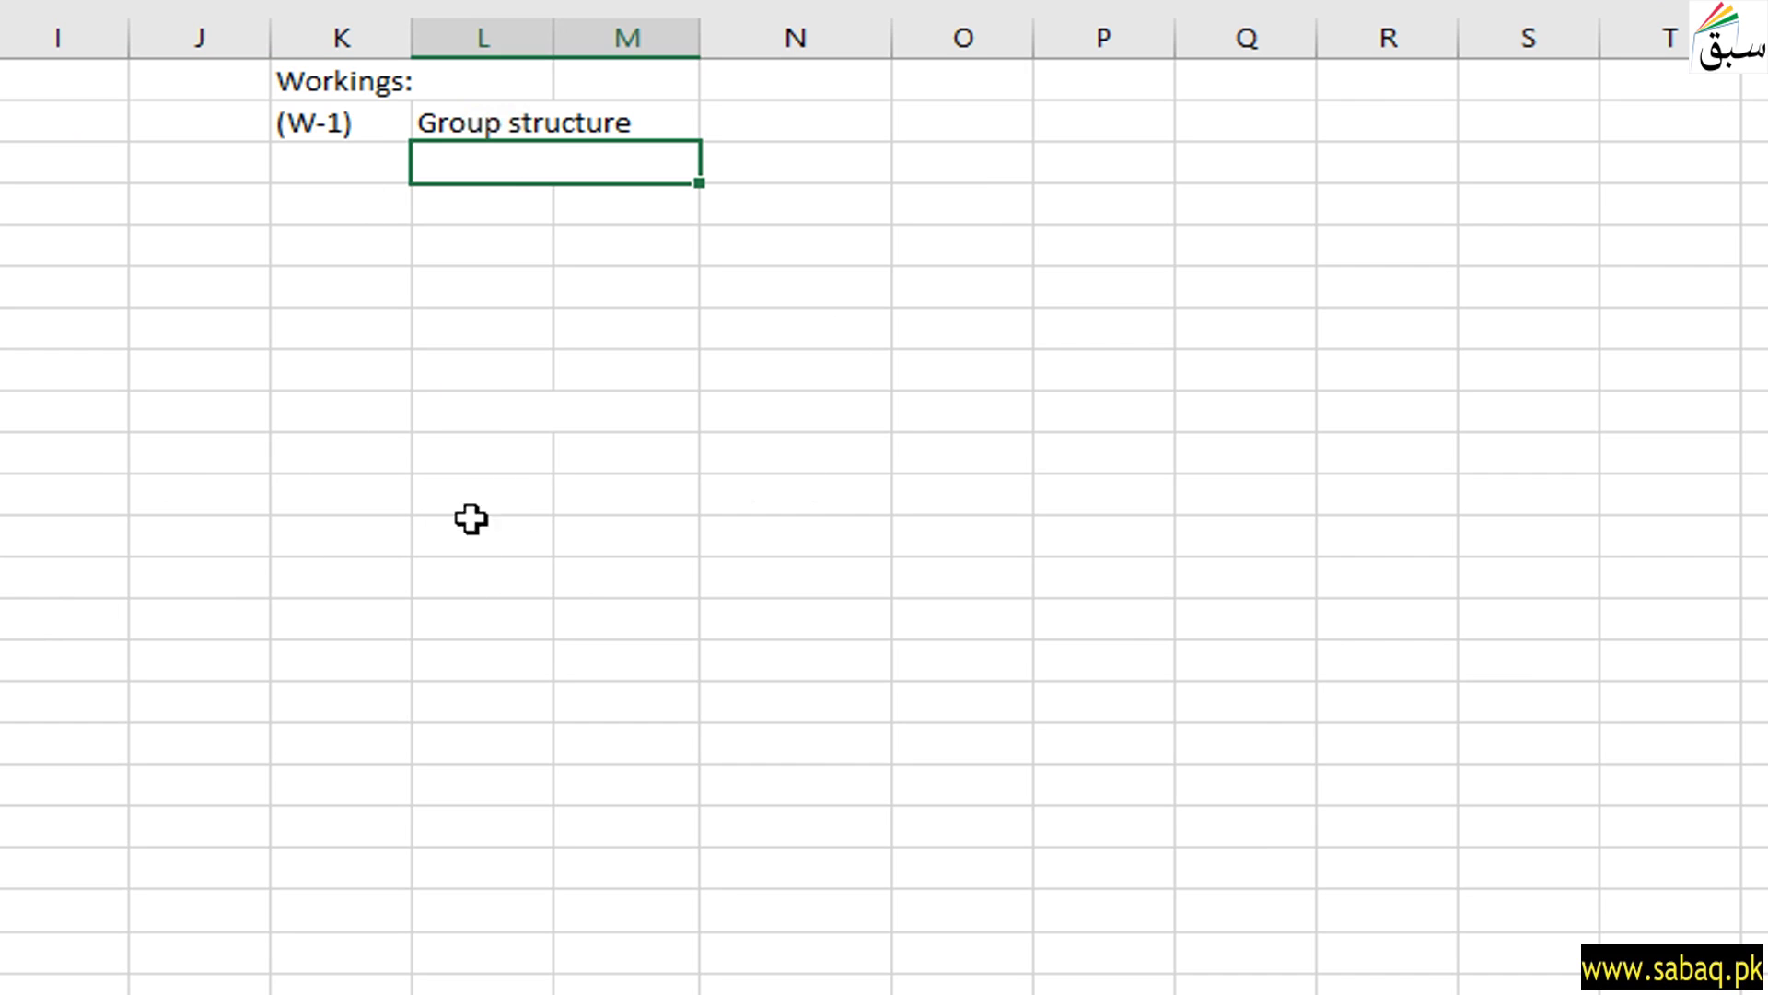
pyautogui.hotkey('ctrl', 'Home')
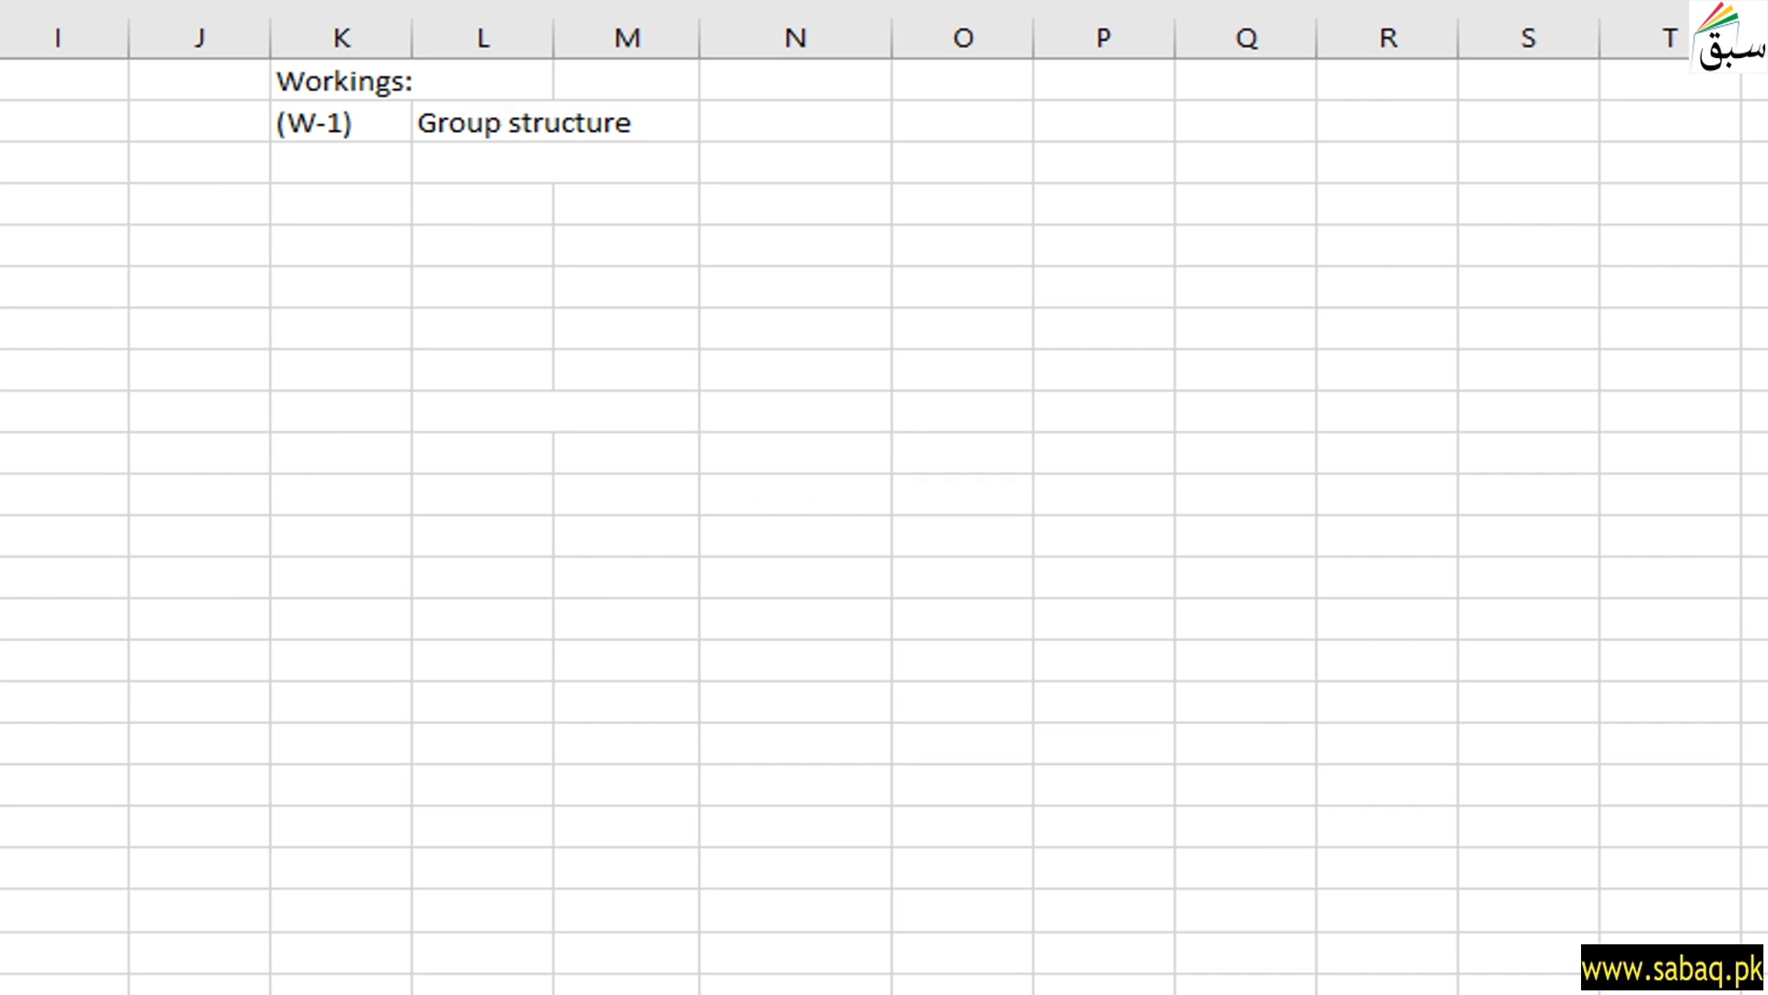
pyautogui.click(482, 165)
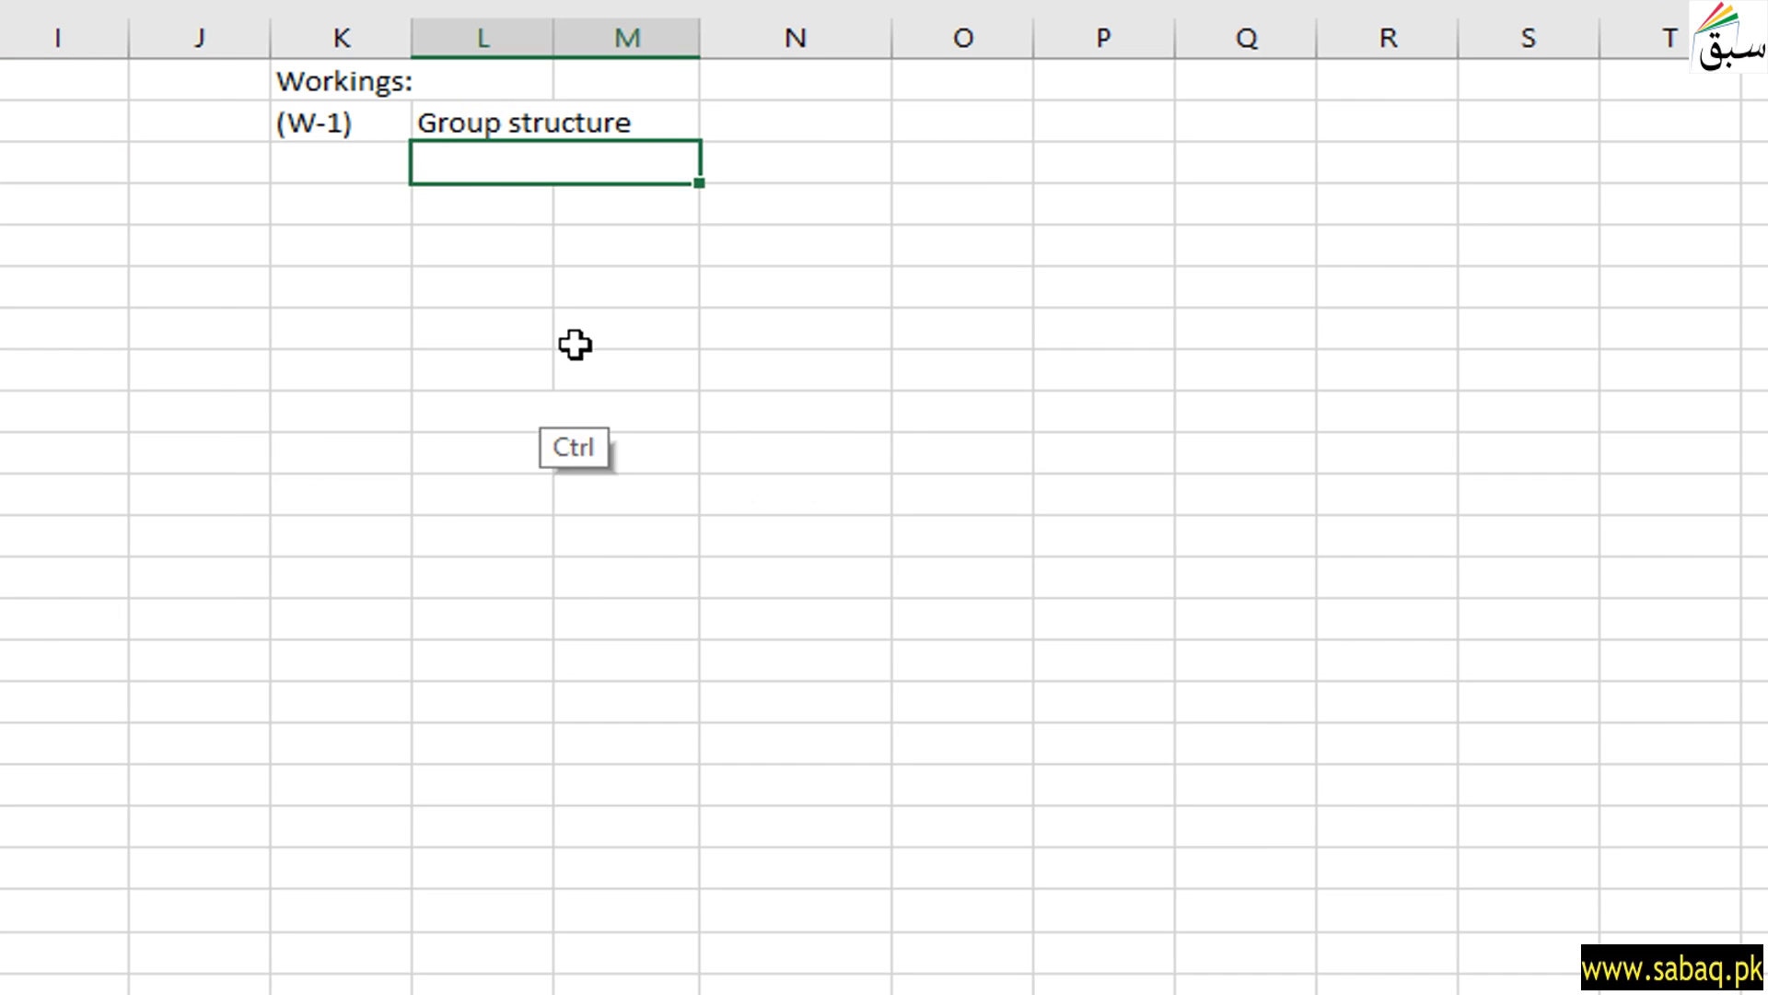
pyautogui.hotkey('ctrl', 'v')
pyautogui.click(444, 537)
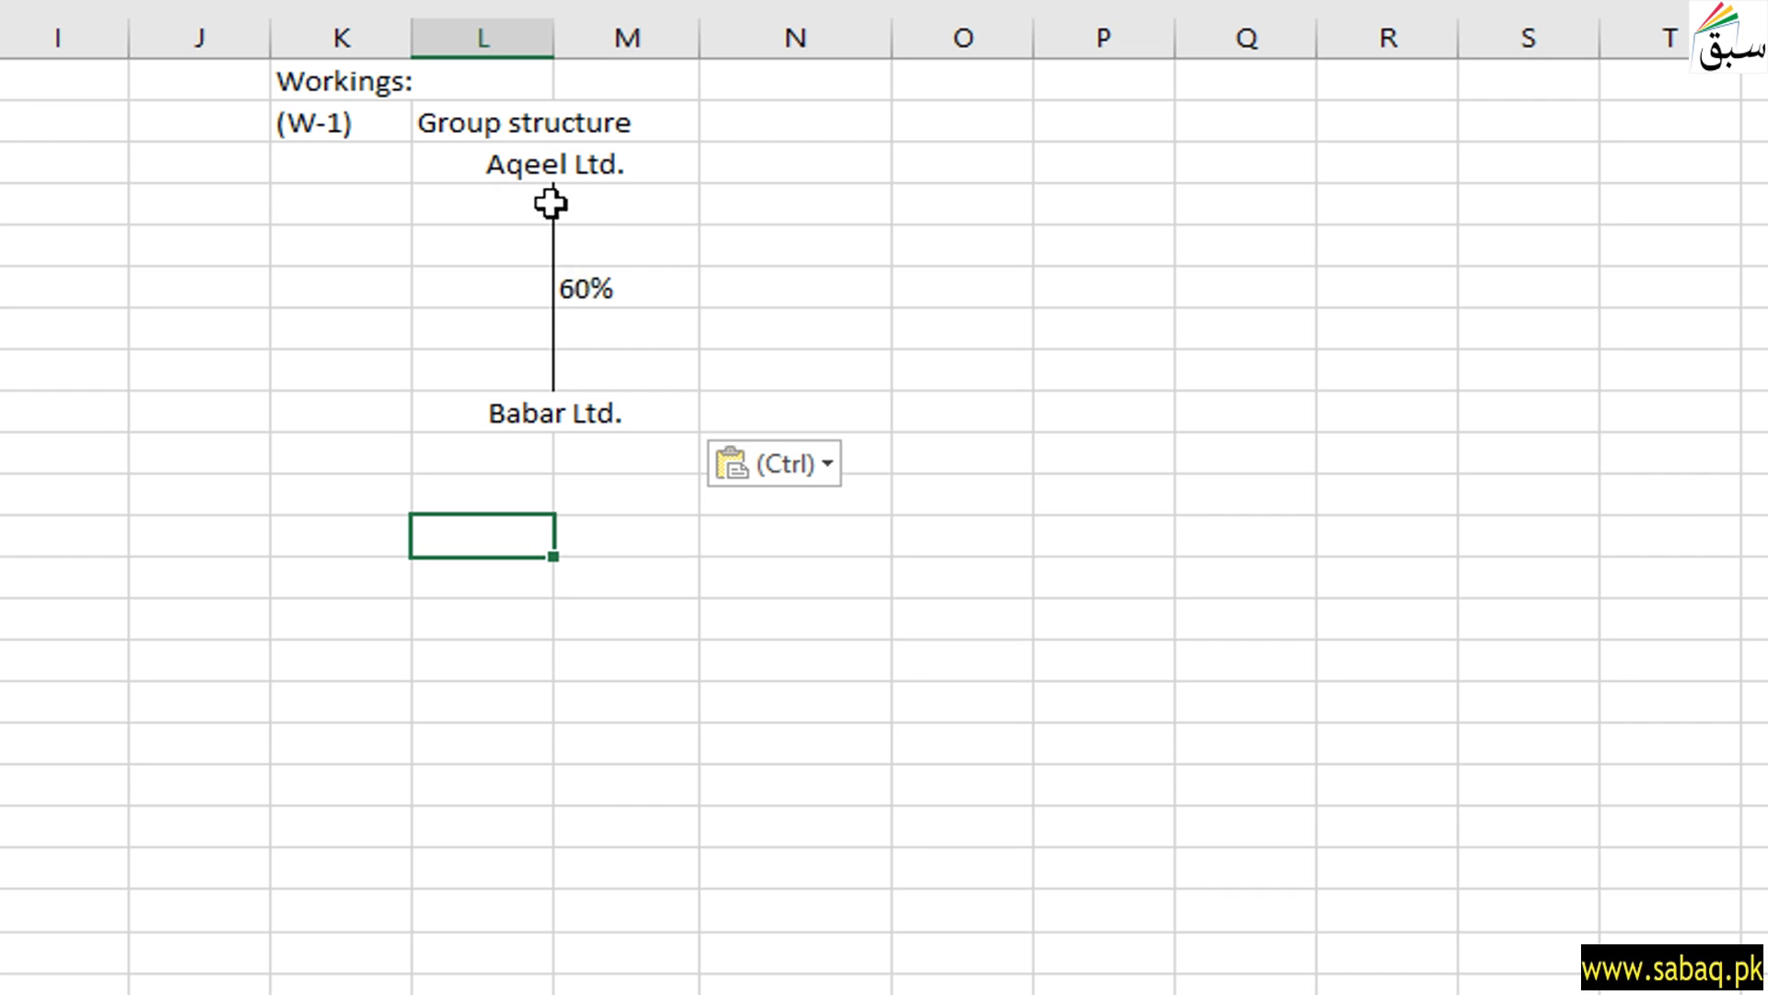
pyautogui.click(548, 165)
pyautogui.click(628, 409)
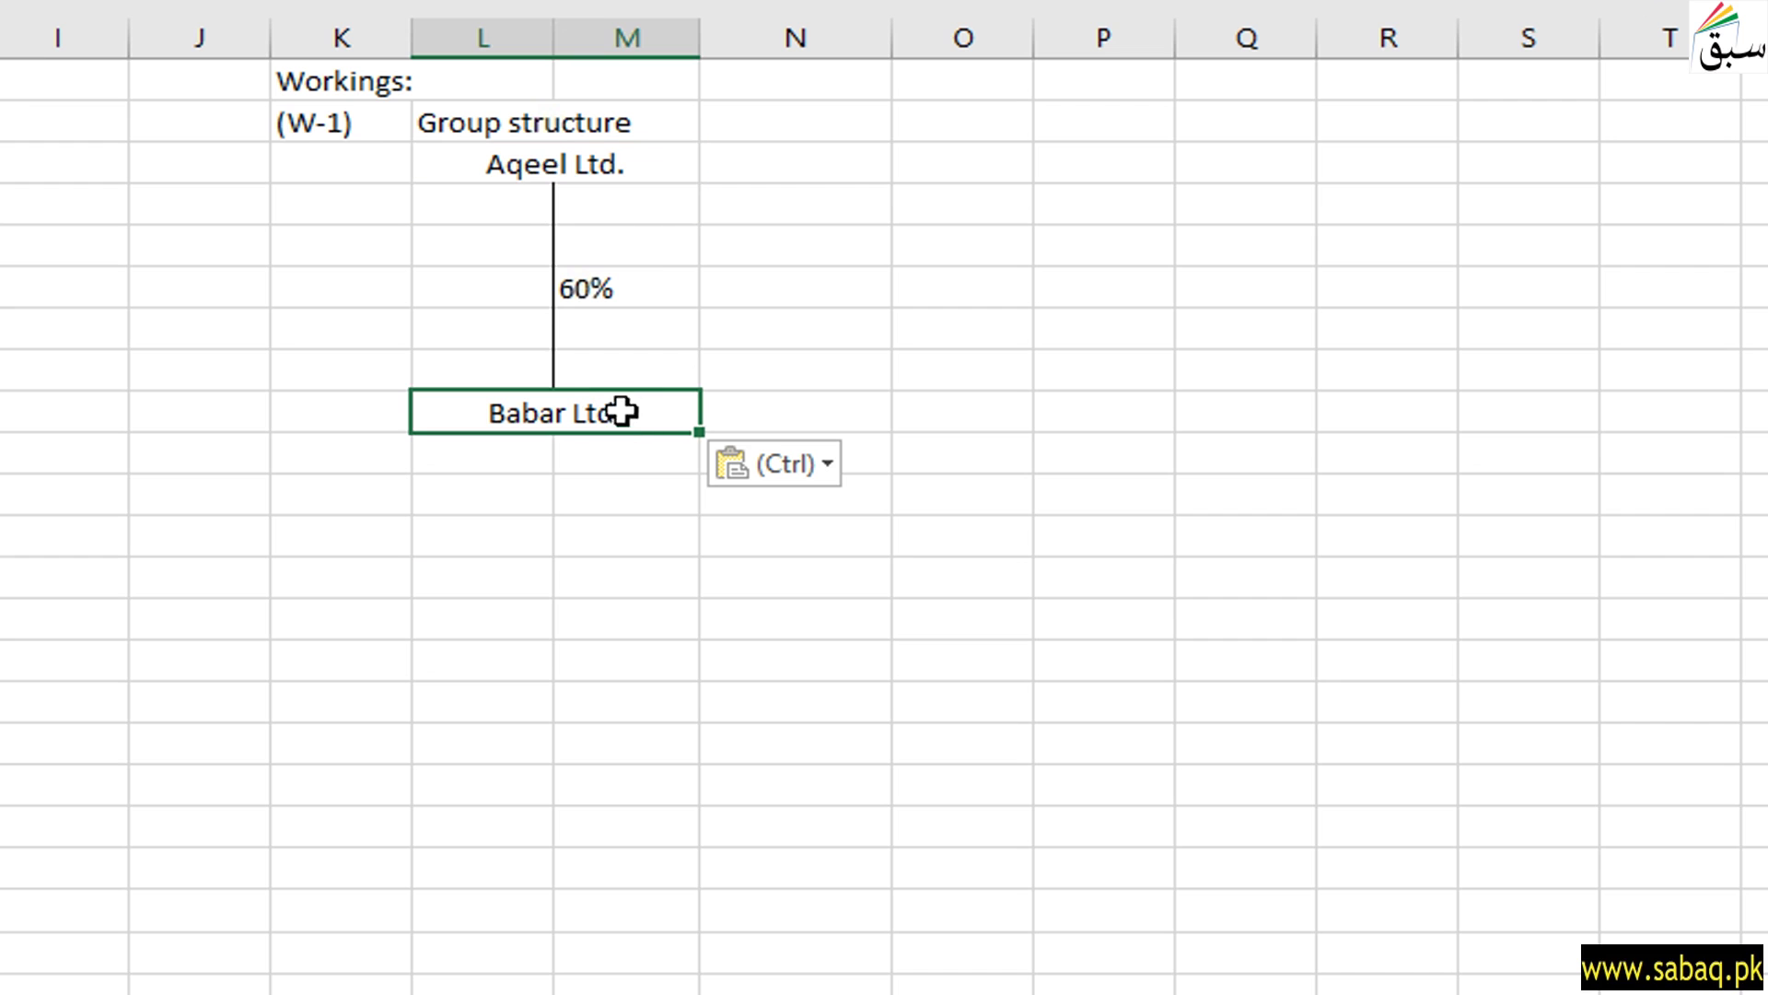
pyautogui.click(608, 290)
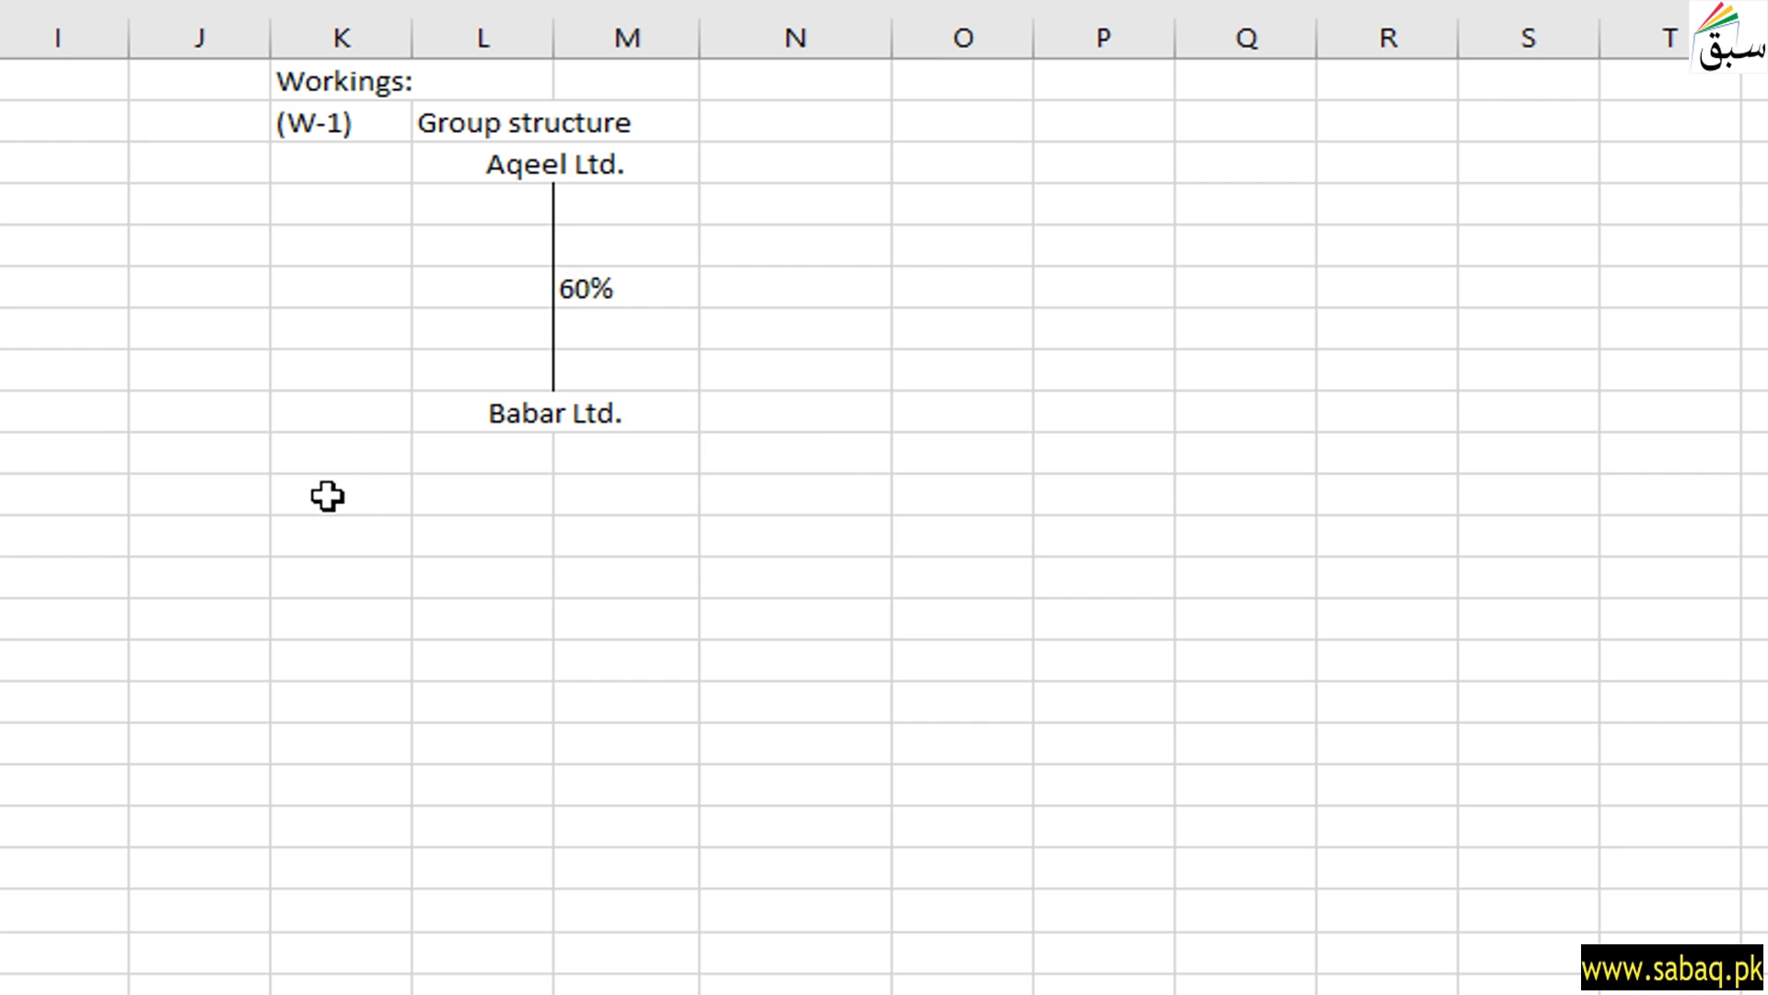
# Add the (W-2) Net Assets working below the group structure, with net assets of 200,000 at acquisition
pyautogui.click(327, 455)
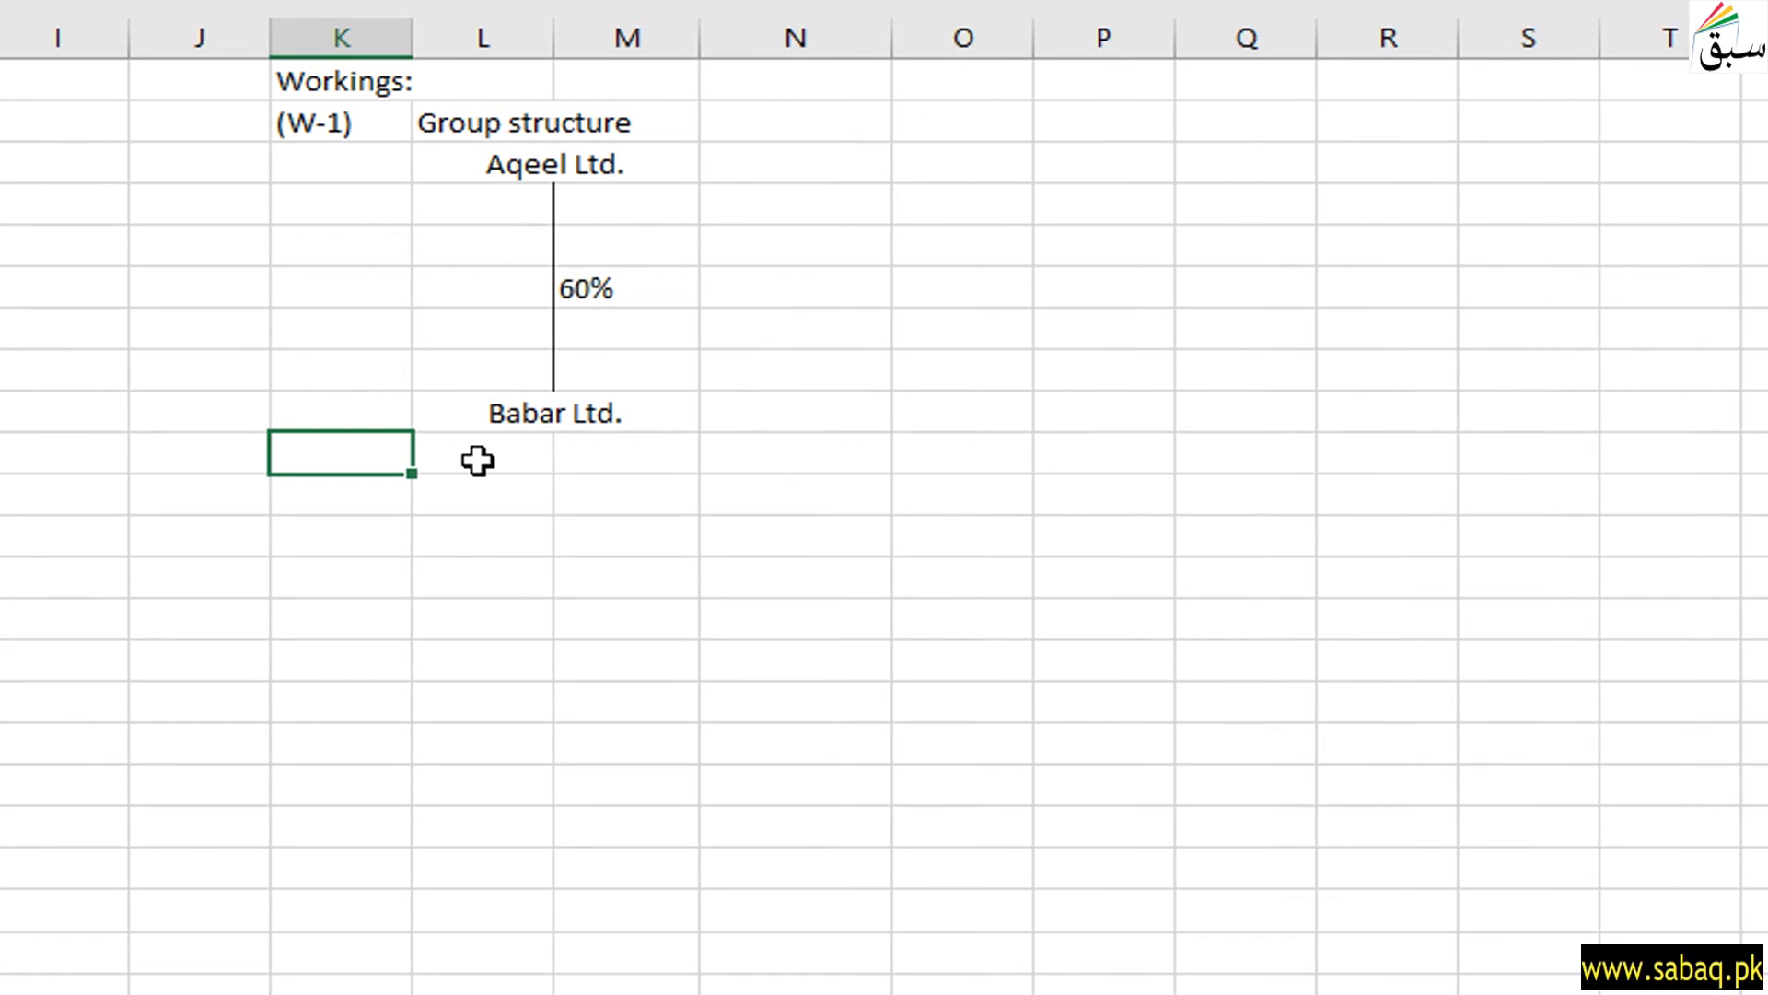
pyautogui.write('(W-2)\tNet Assets\t\t \t\t\tAt acquisition \tNet assets\t\t200,000')
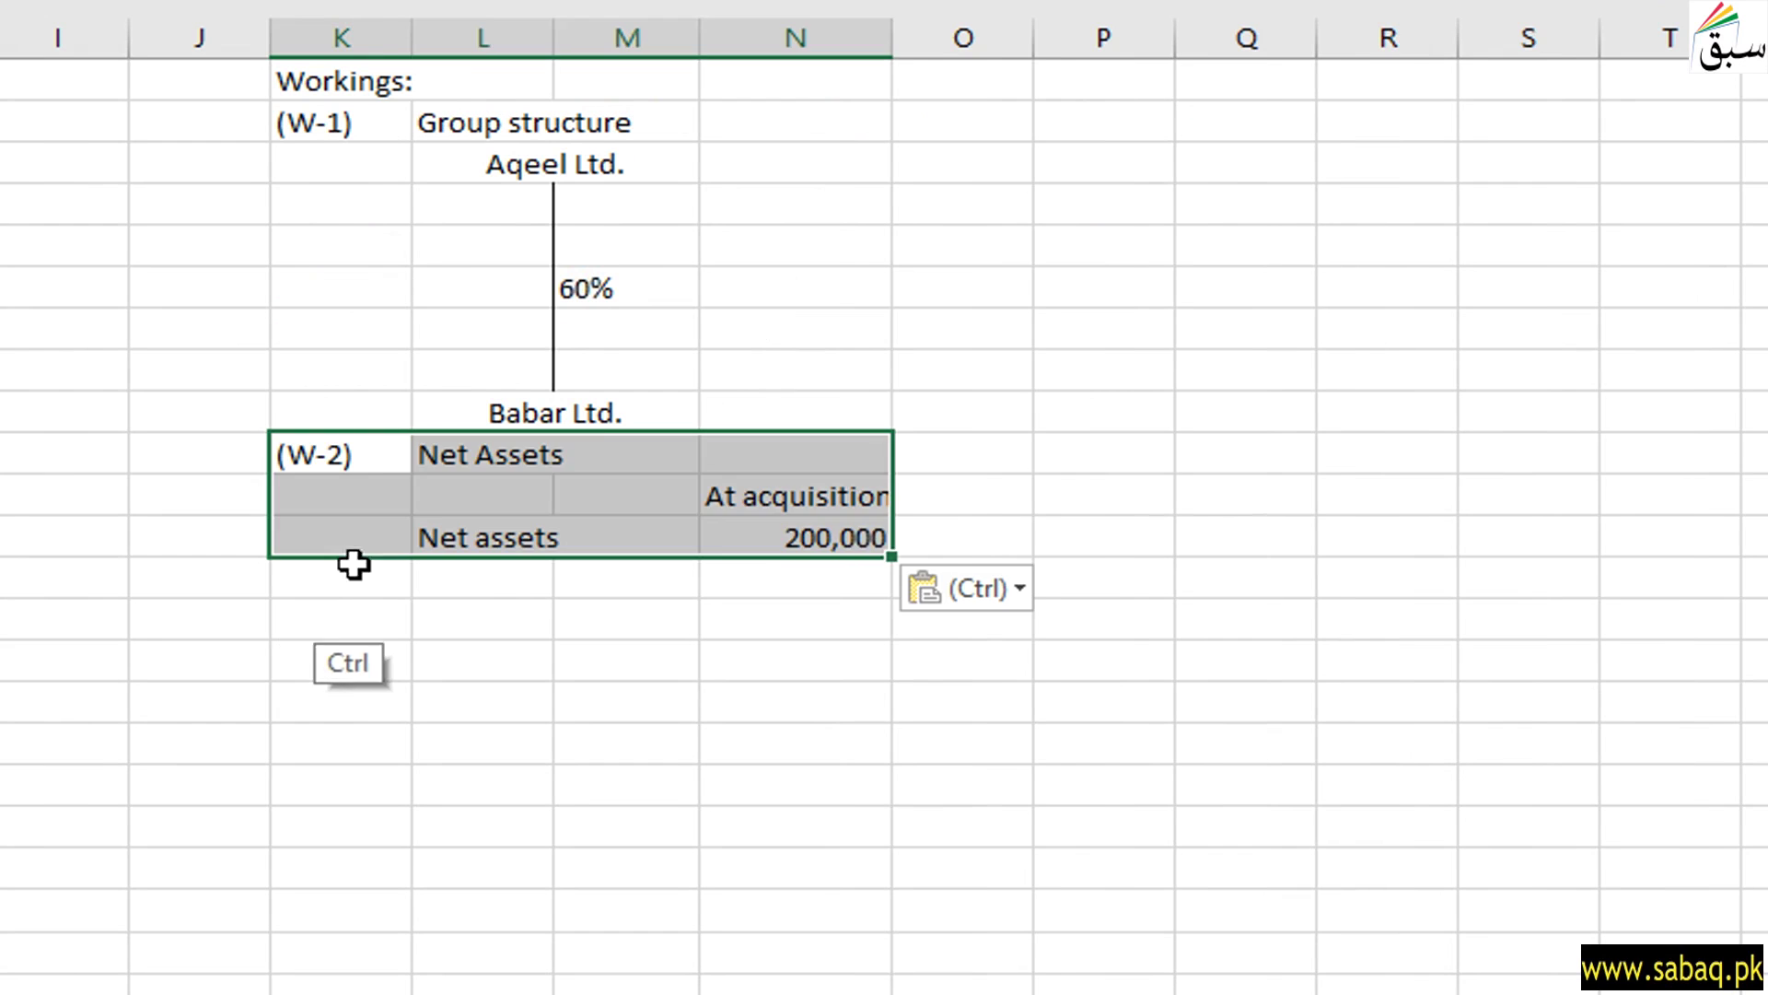
pyautogui.click(347, 613)
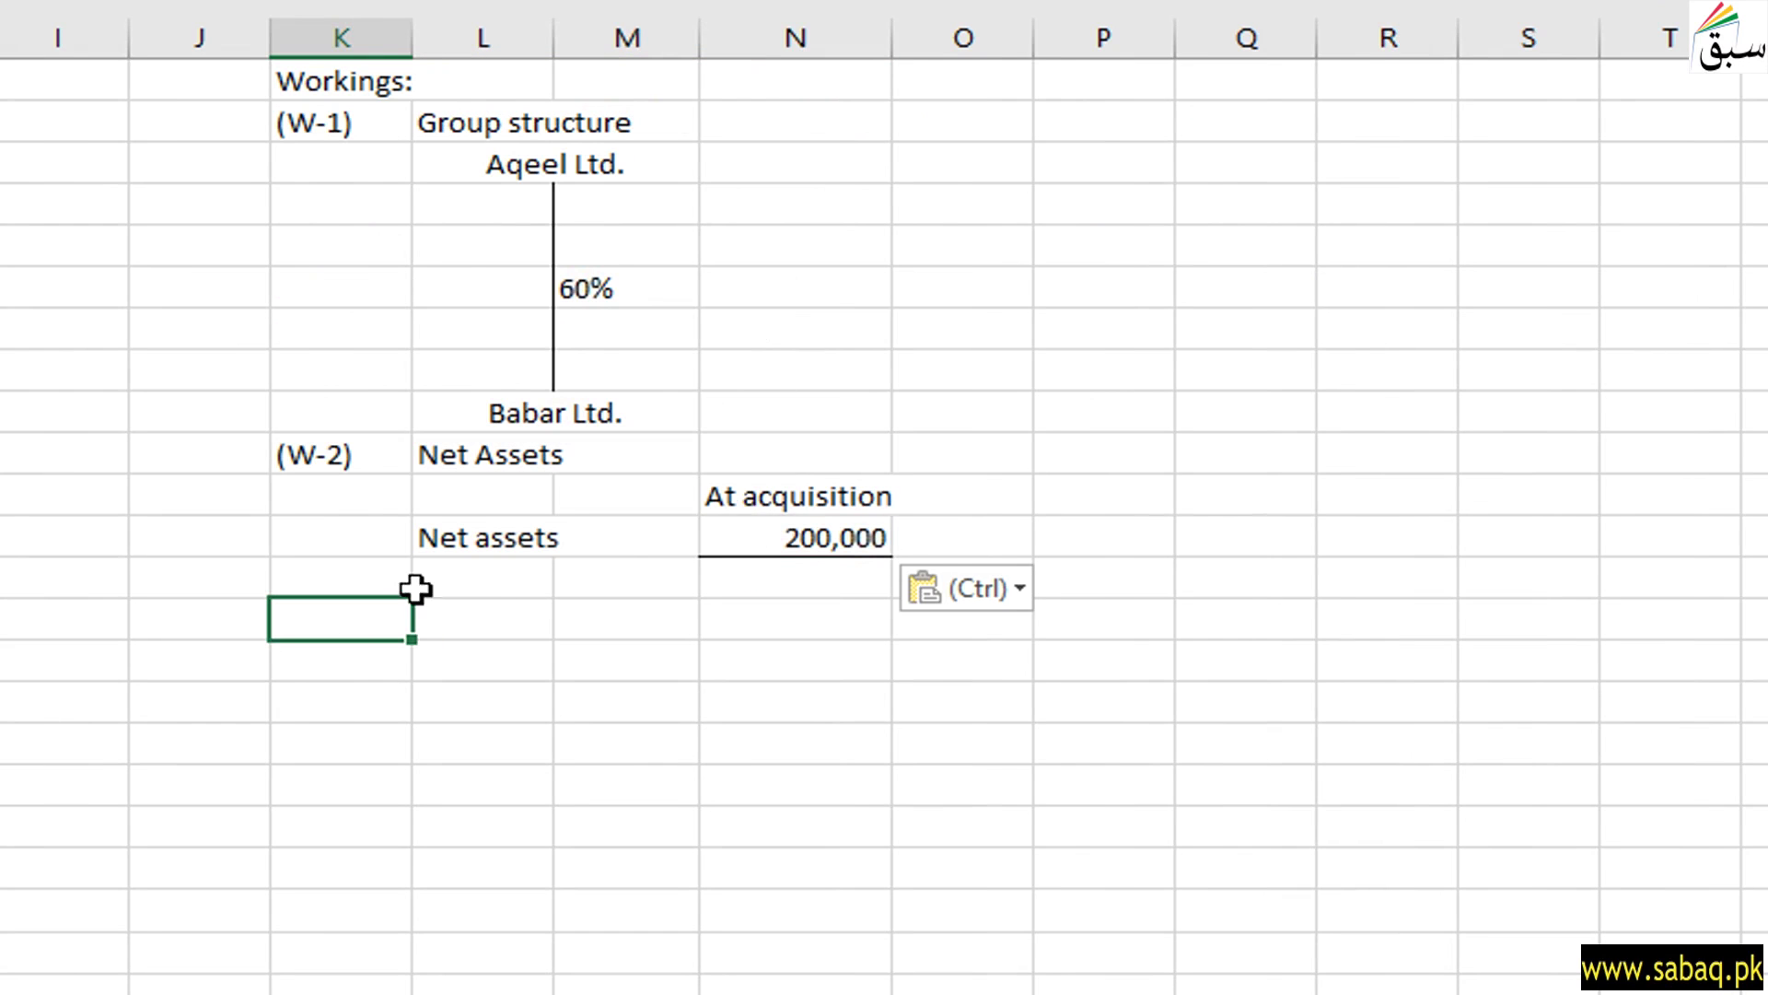
pyautogui.click(809, 535)
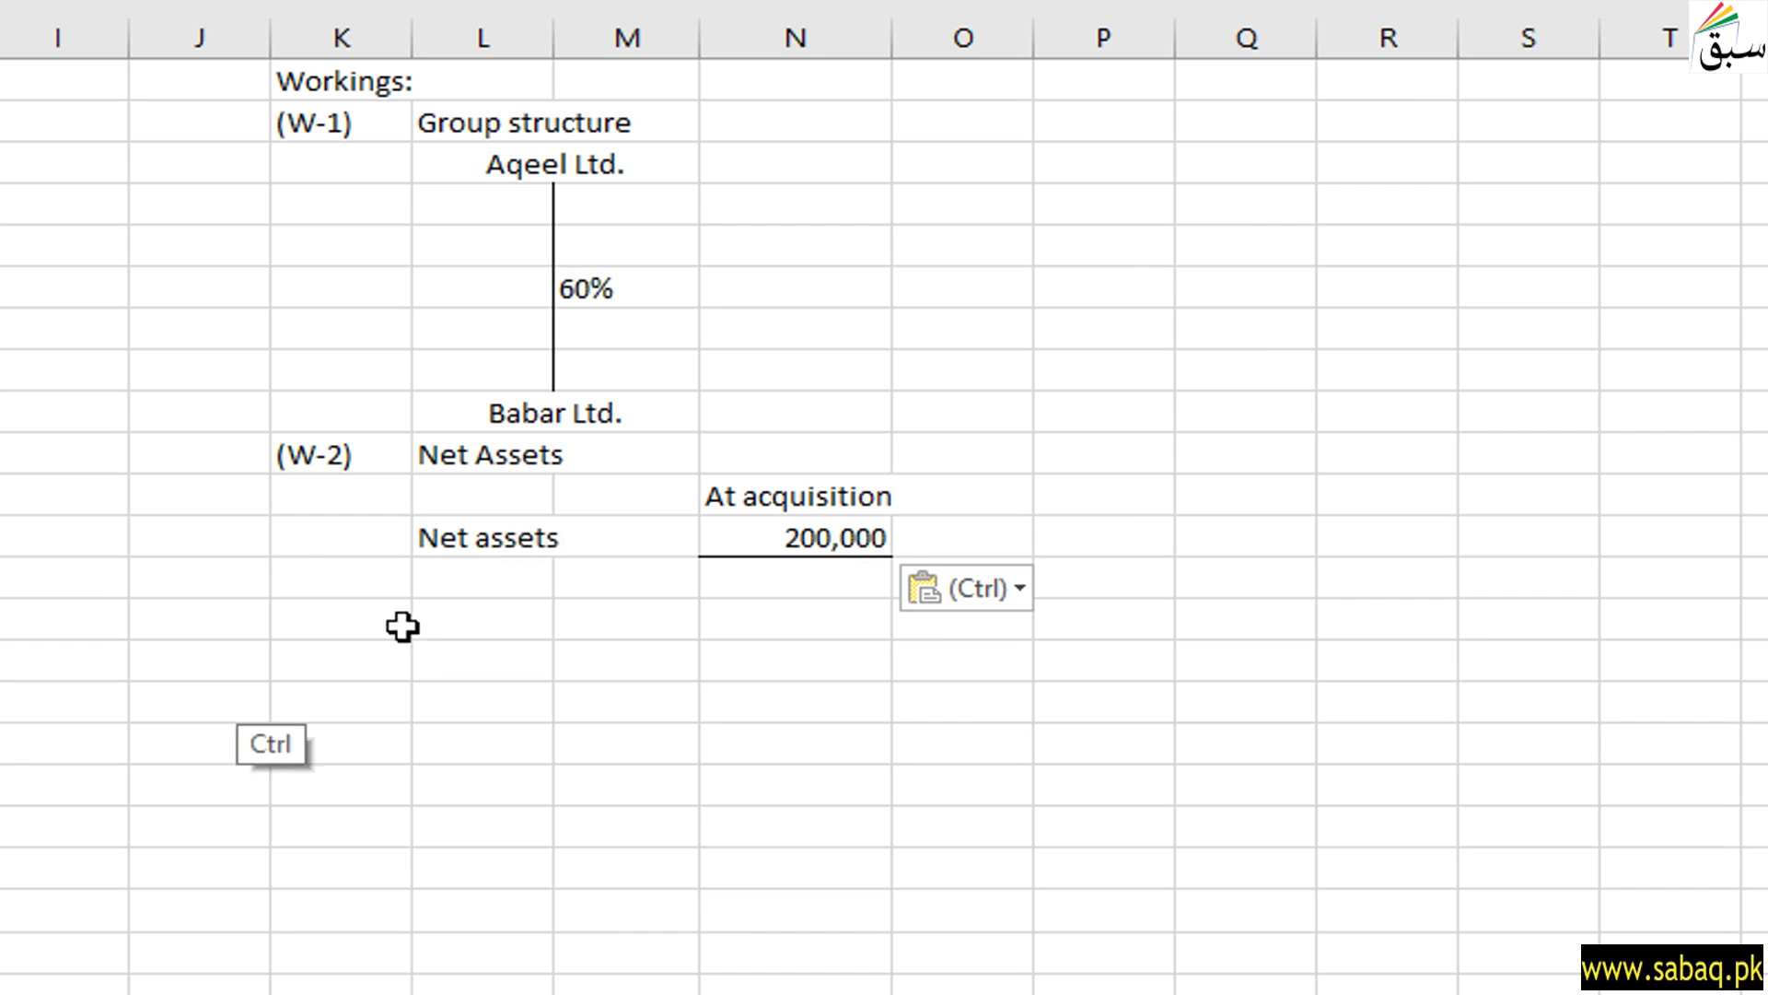
# Add the (W3) heading "Goodwill -Fair value method." with an Rs. column below the net assets working
pyautogui.click(343, 628)
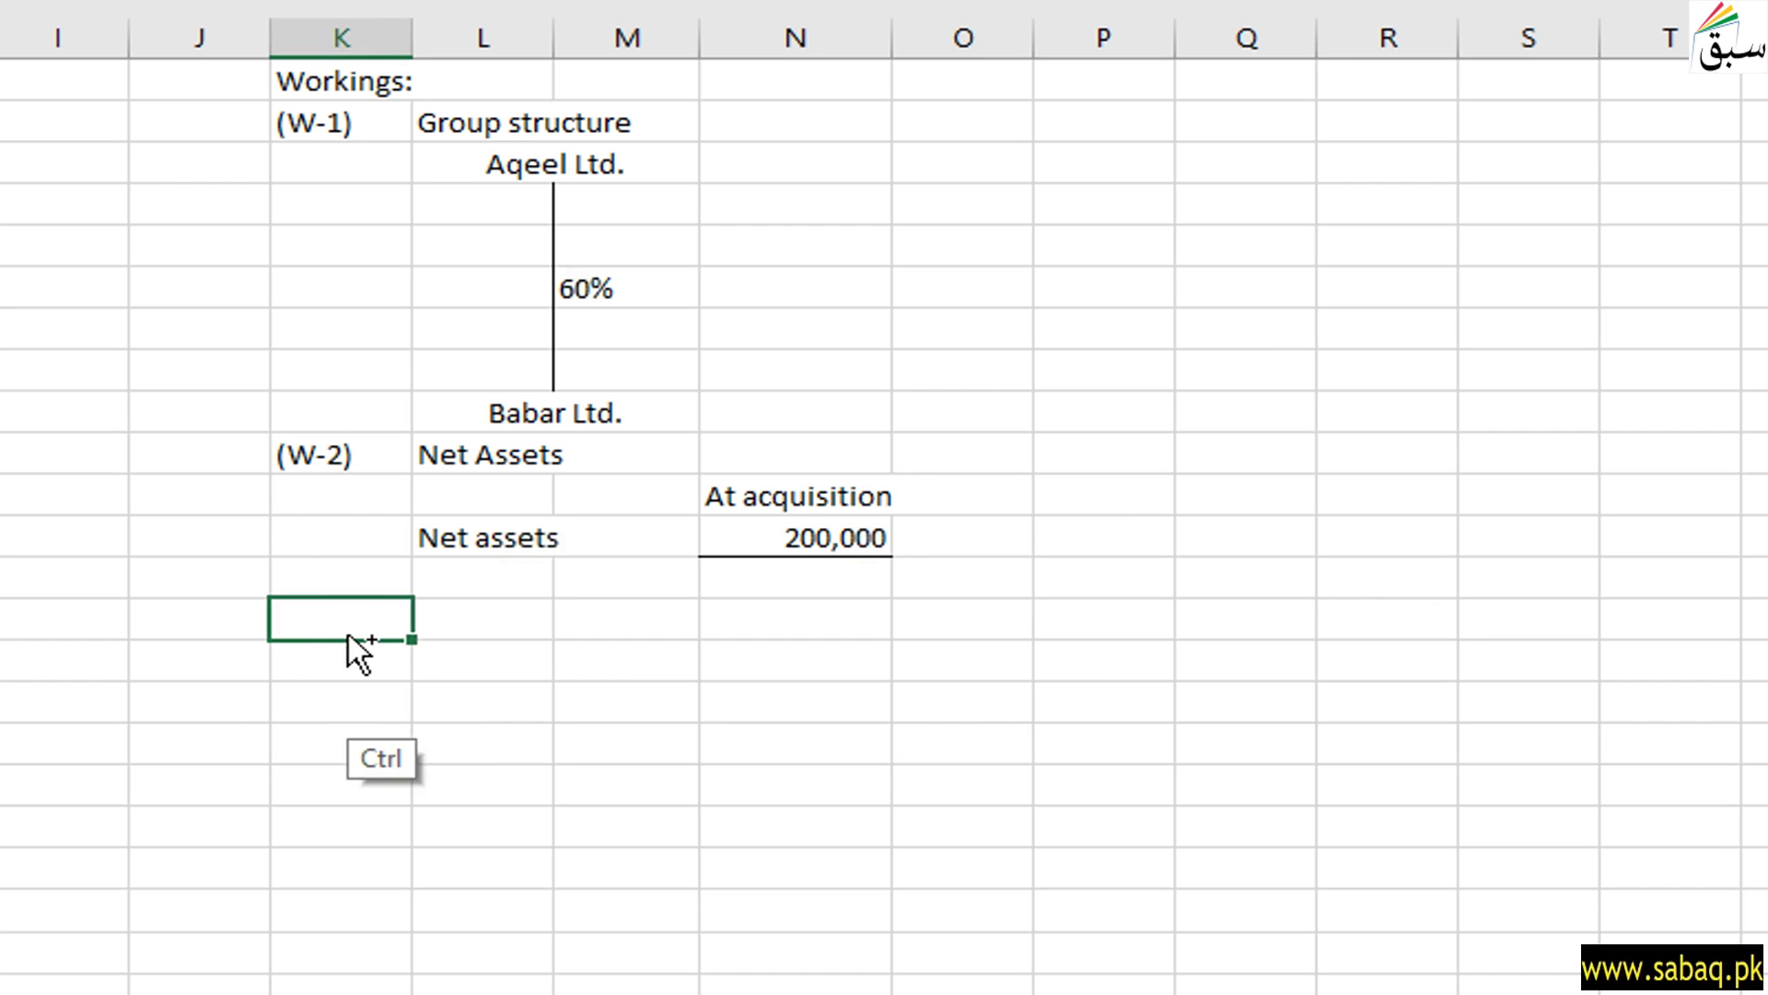
pyautogui.write('(W3)\tGoodwill -Fair value method.\t\t\tRs.')
pyautogui.click(392, 742)
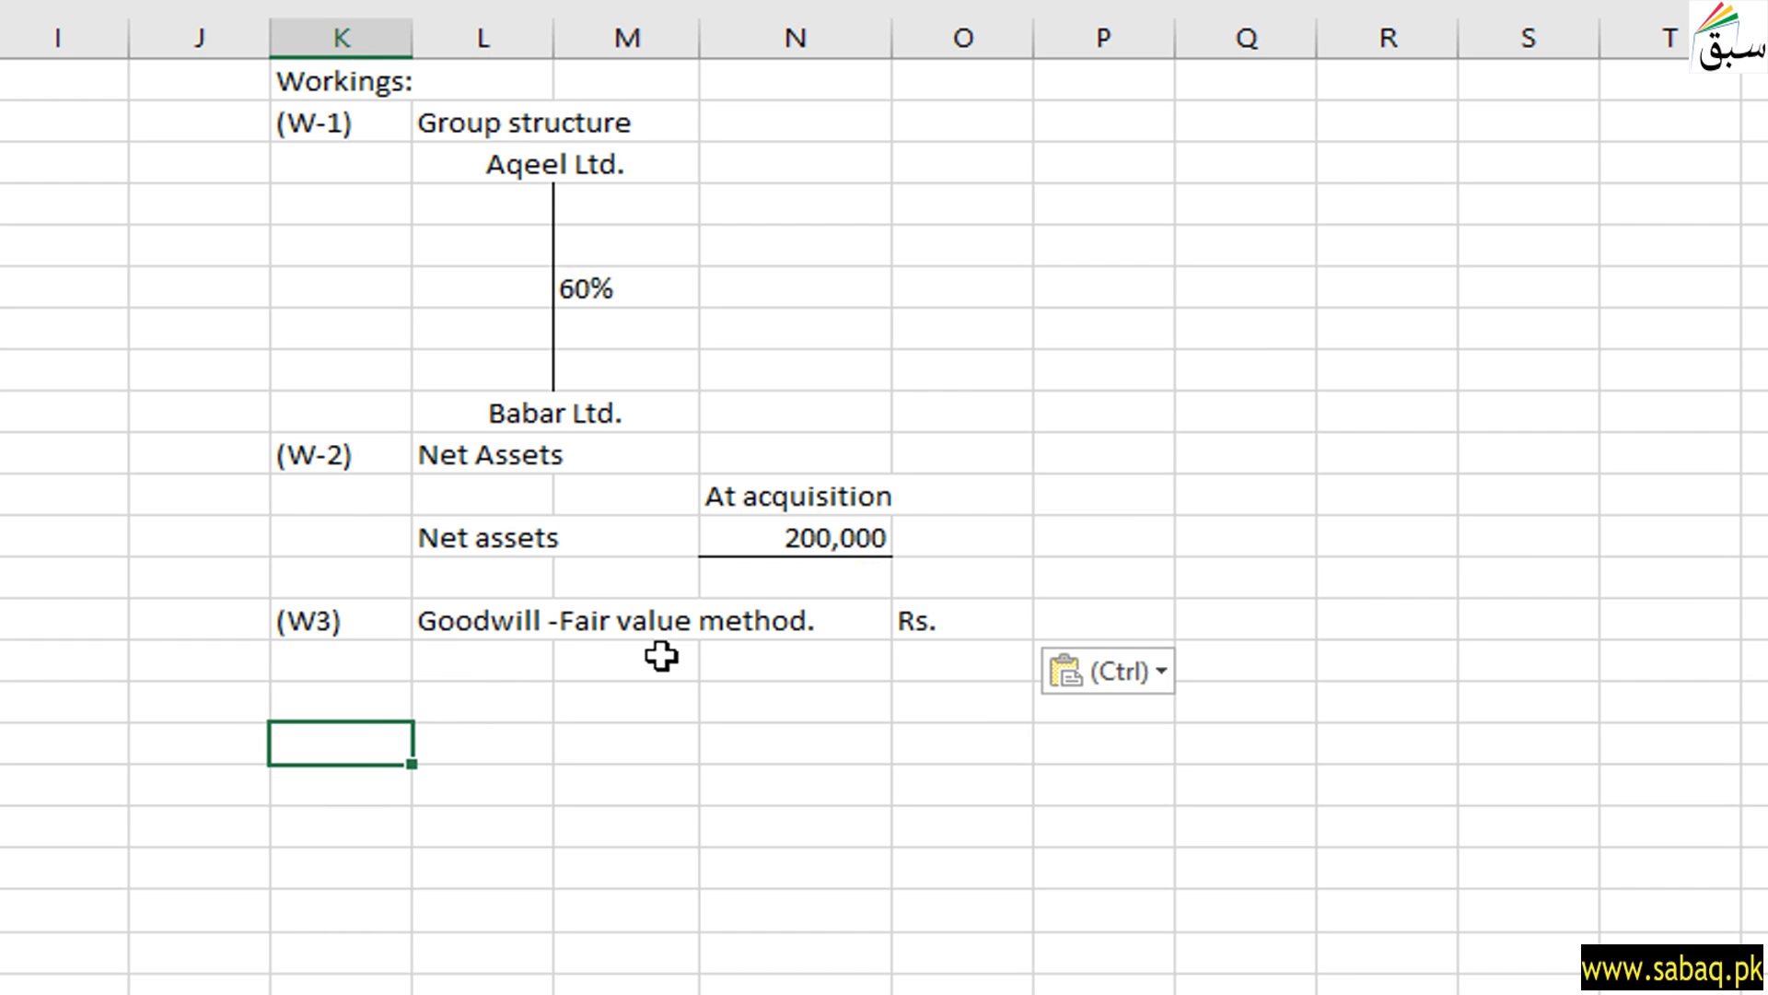
pyautogui.press('Escape')
pyautogui.click(481, 659)
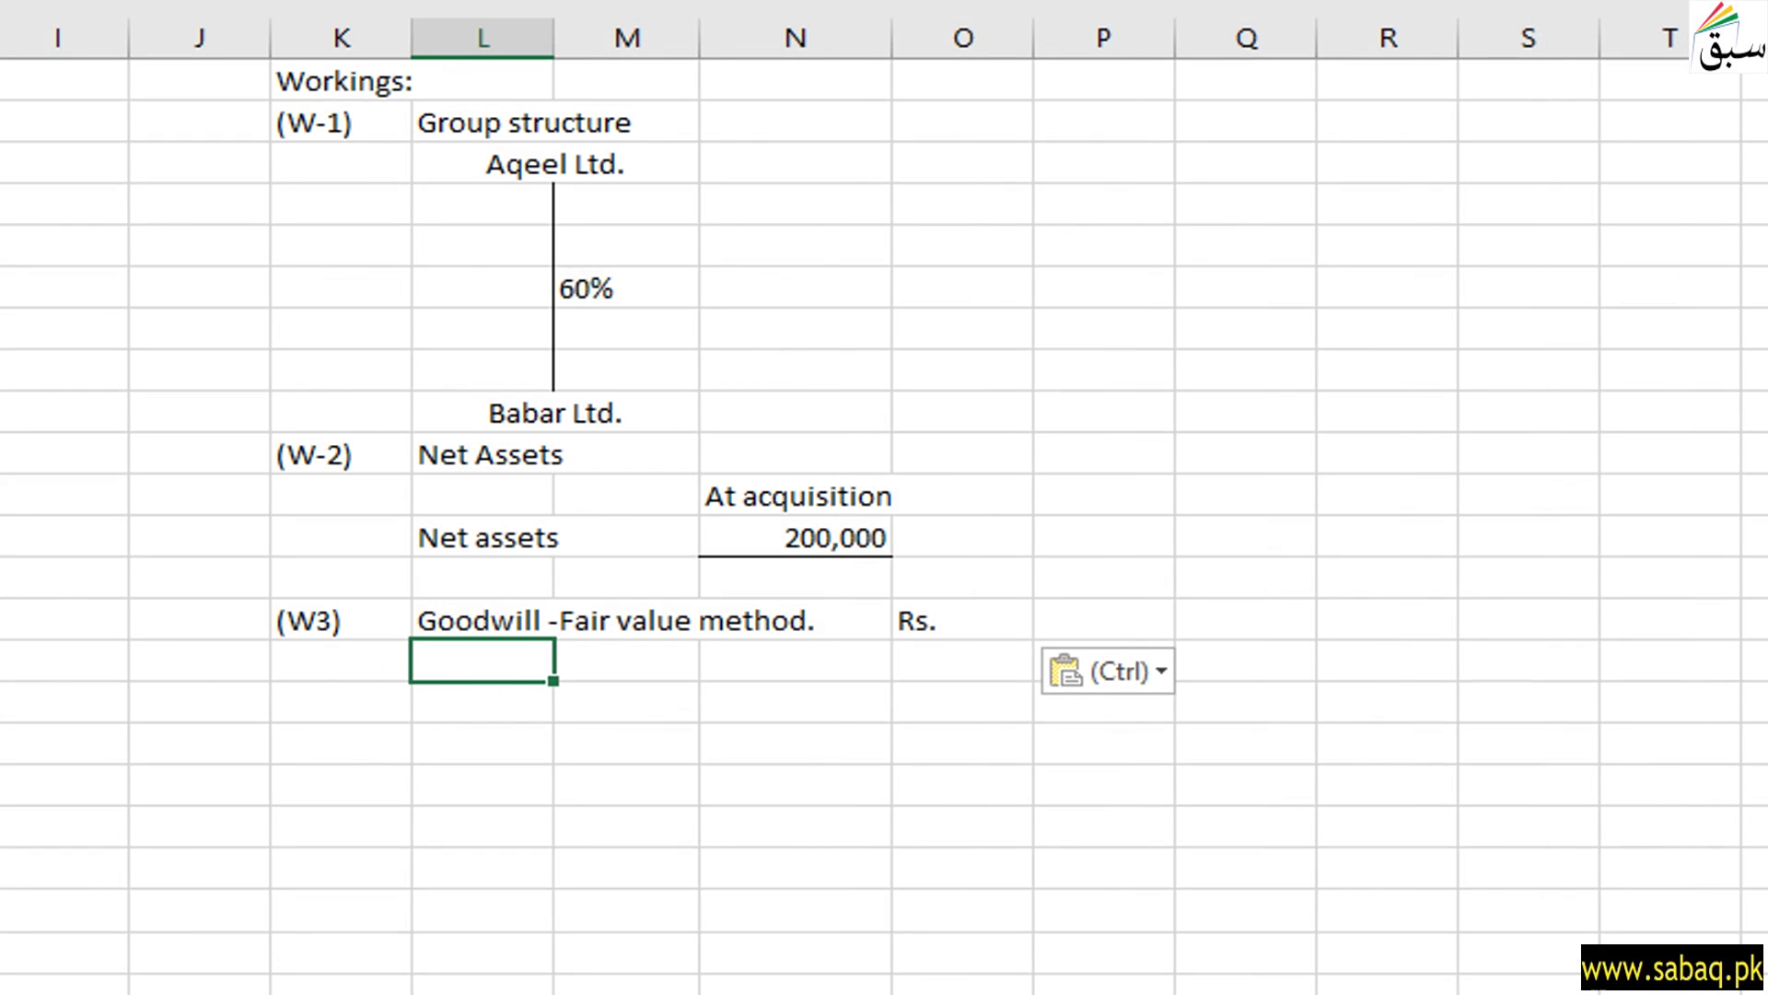
# Enter the two holdings making up the 60% stake, 10% in column O and 50% in column P of the same row
pyautogui.click(519, 170)
pyautogui.click(552, 411)
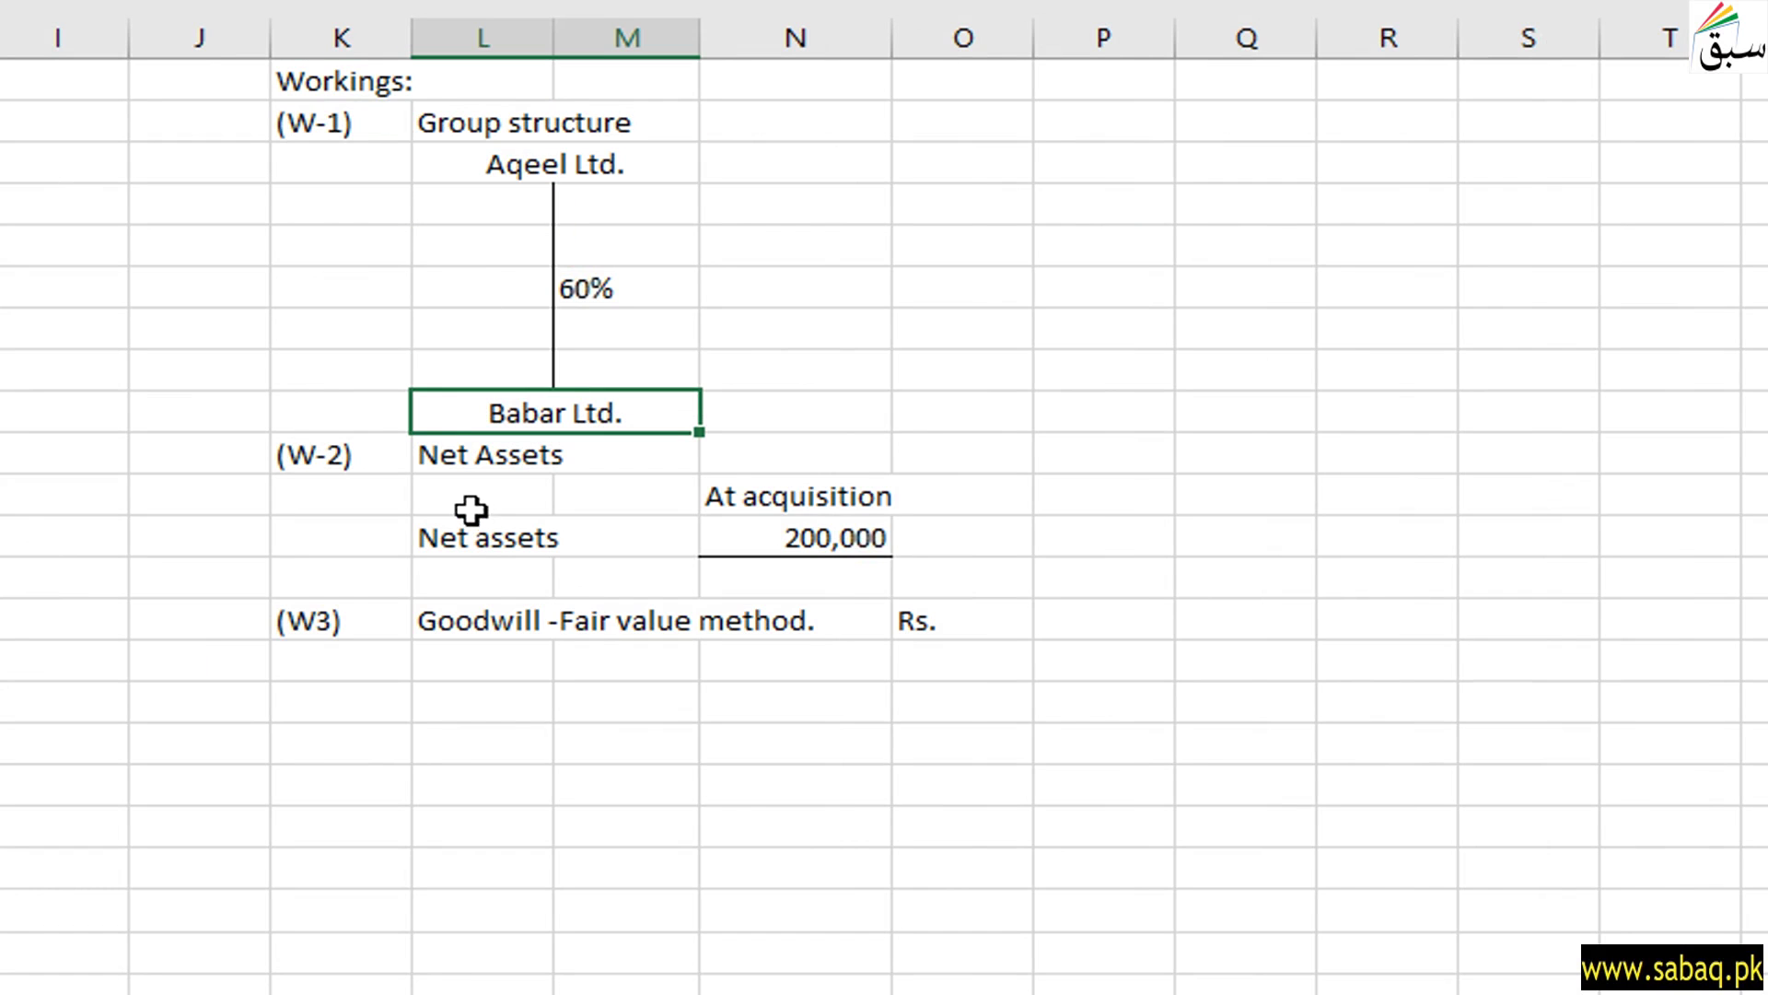
pyautogui.click(617, 295)
pyautogui.click(953, 294)
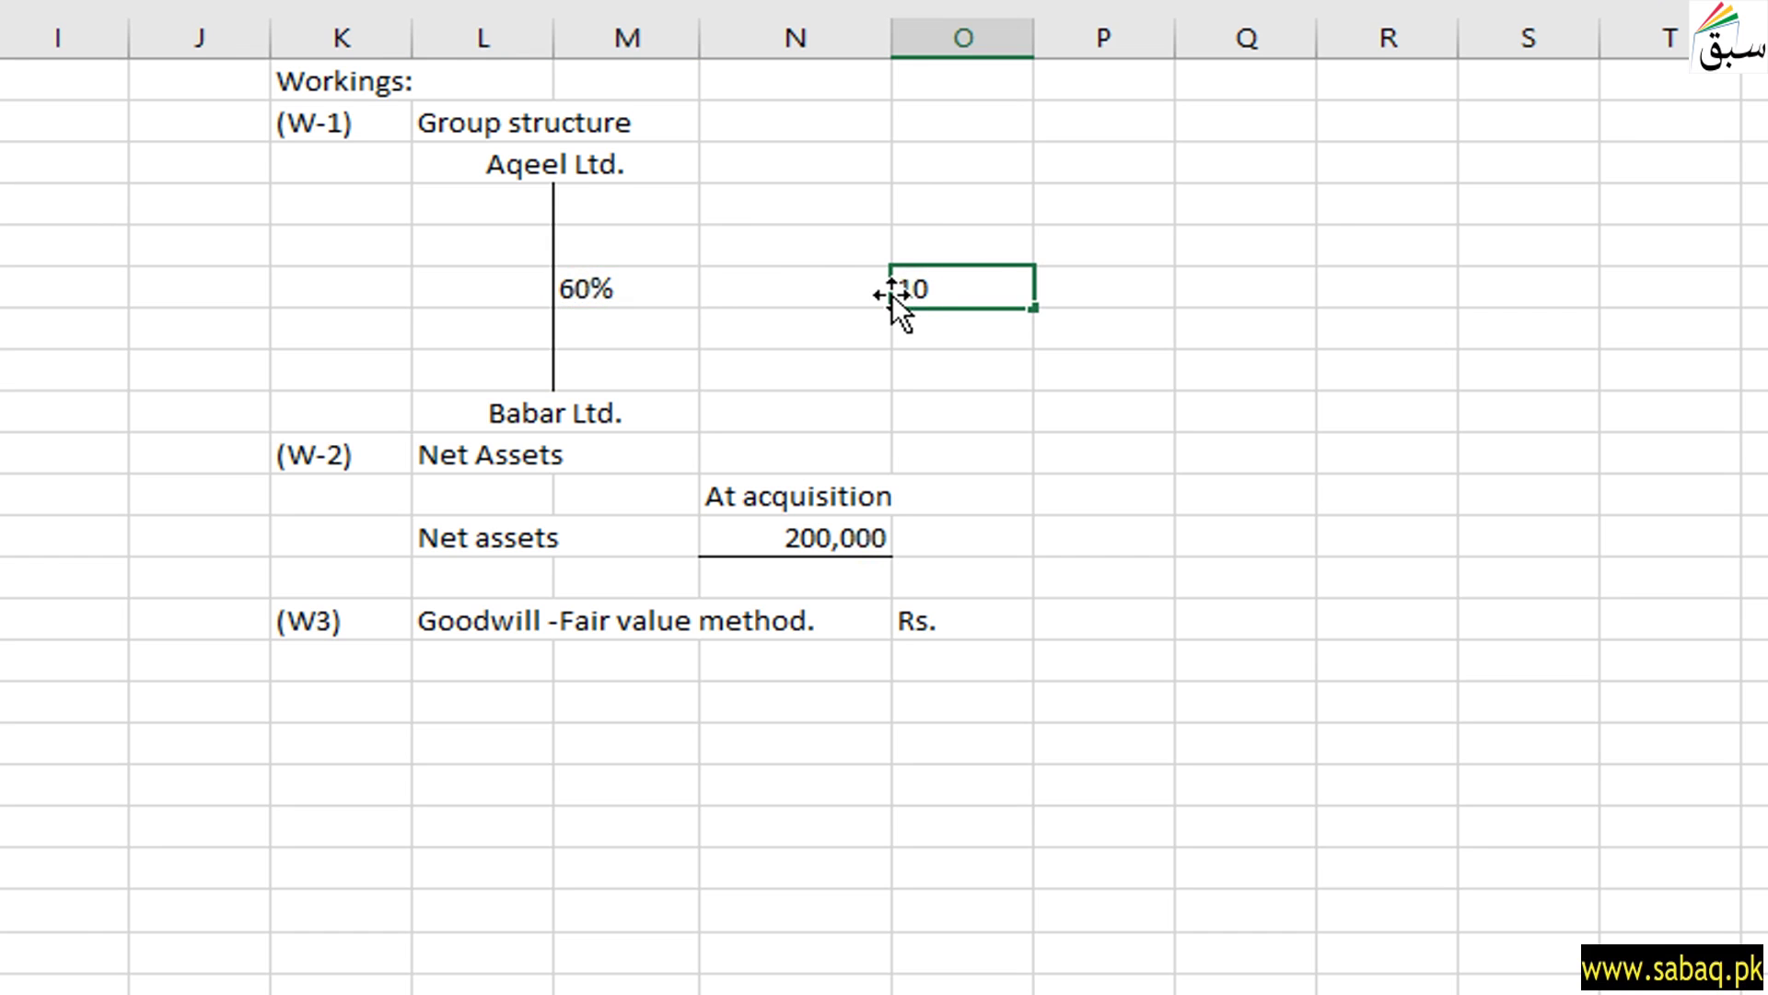
pyautogui.write('10%')
pyautogui.press('Tab')
pyautogui.write('50%')
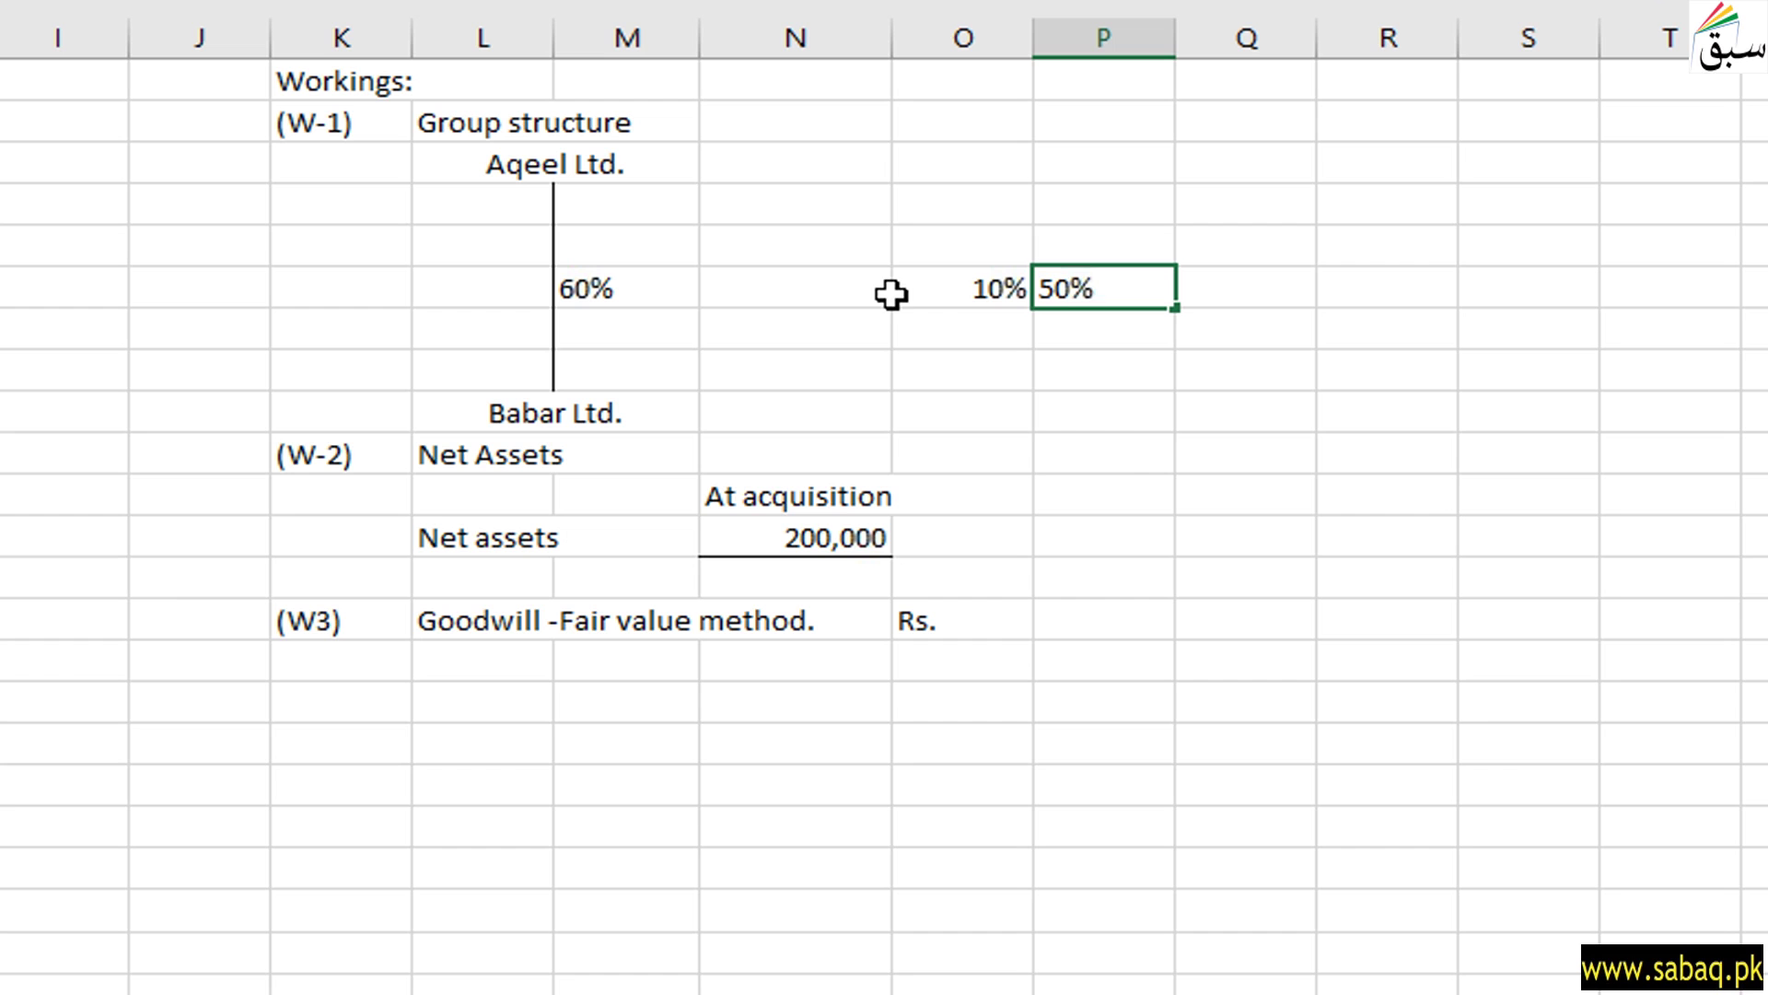
pyautogui.click(1120, 461)
pyautogui.click(1010, 332)
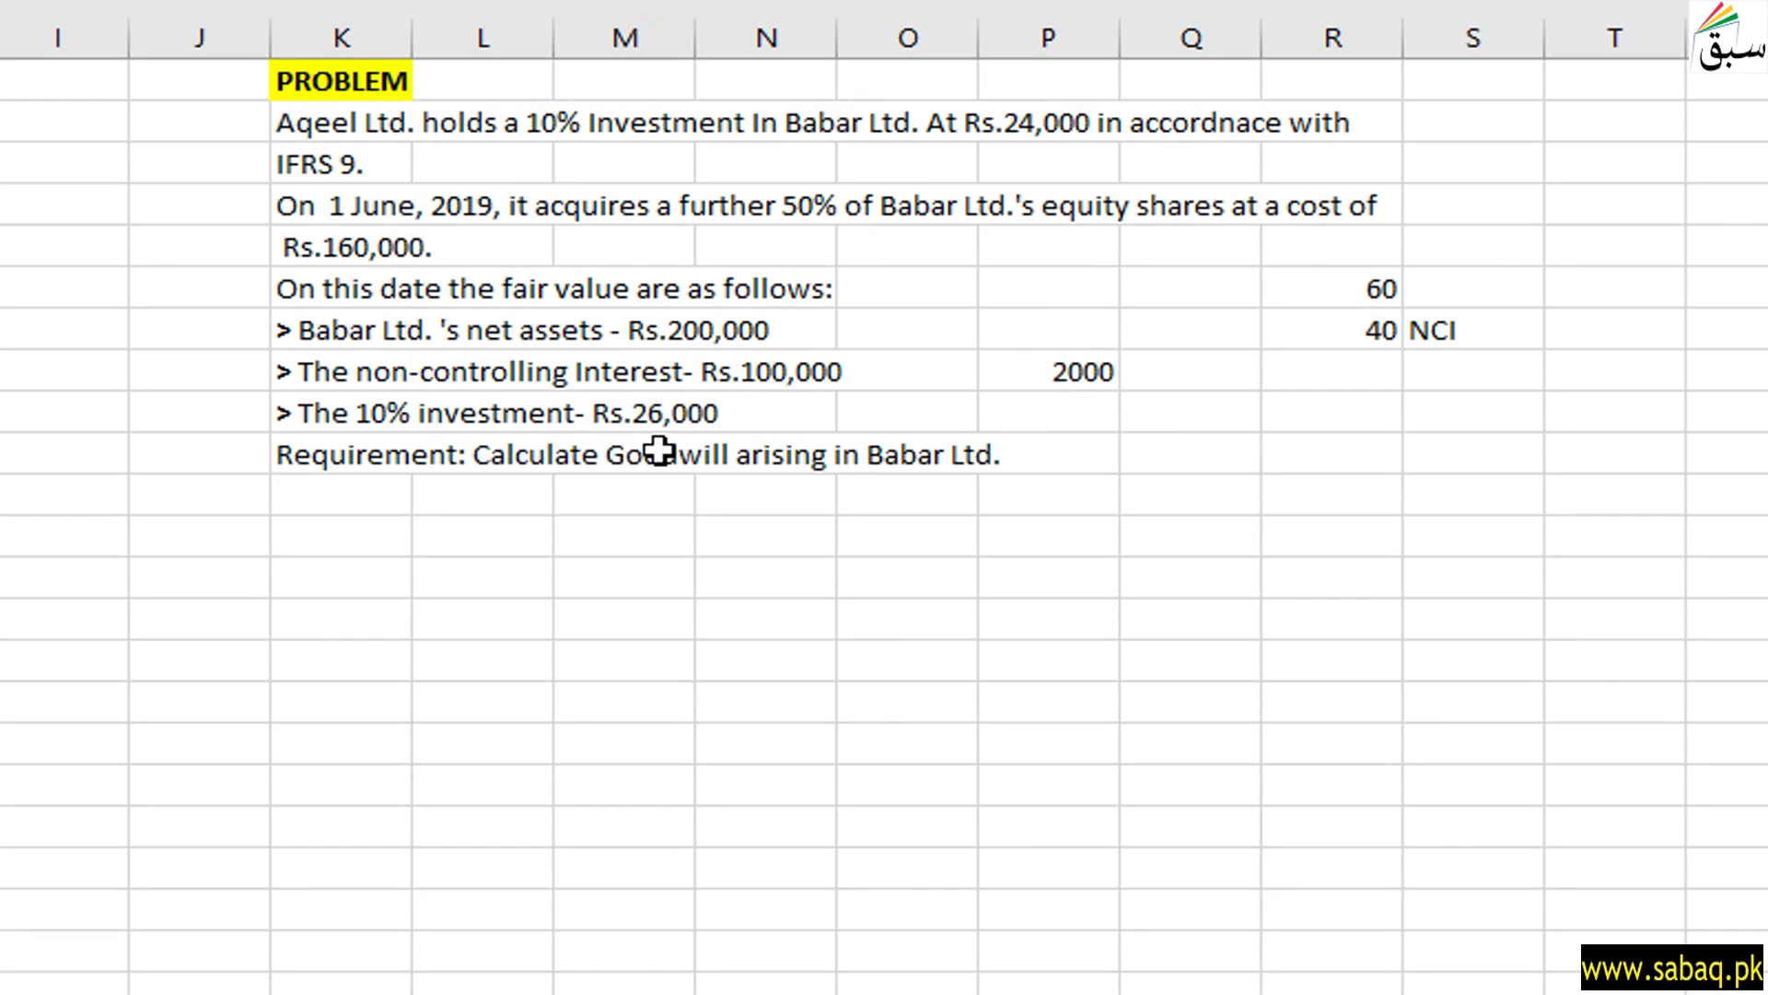
pyautogui.click(1058, 371)
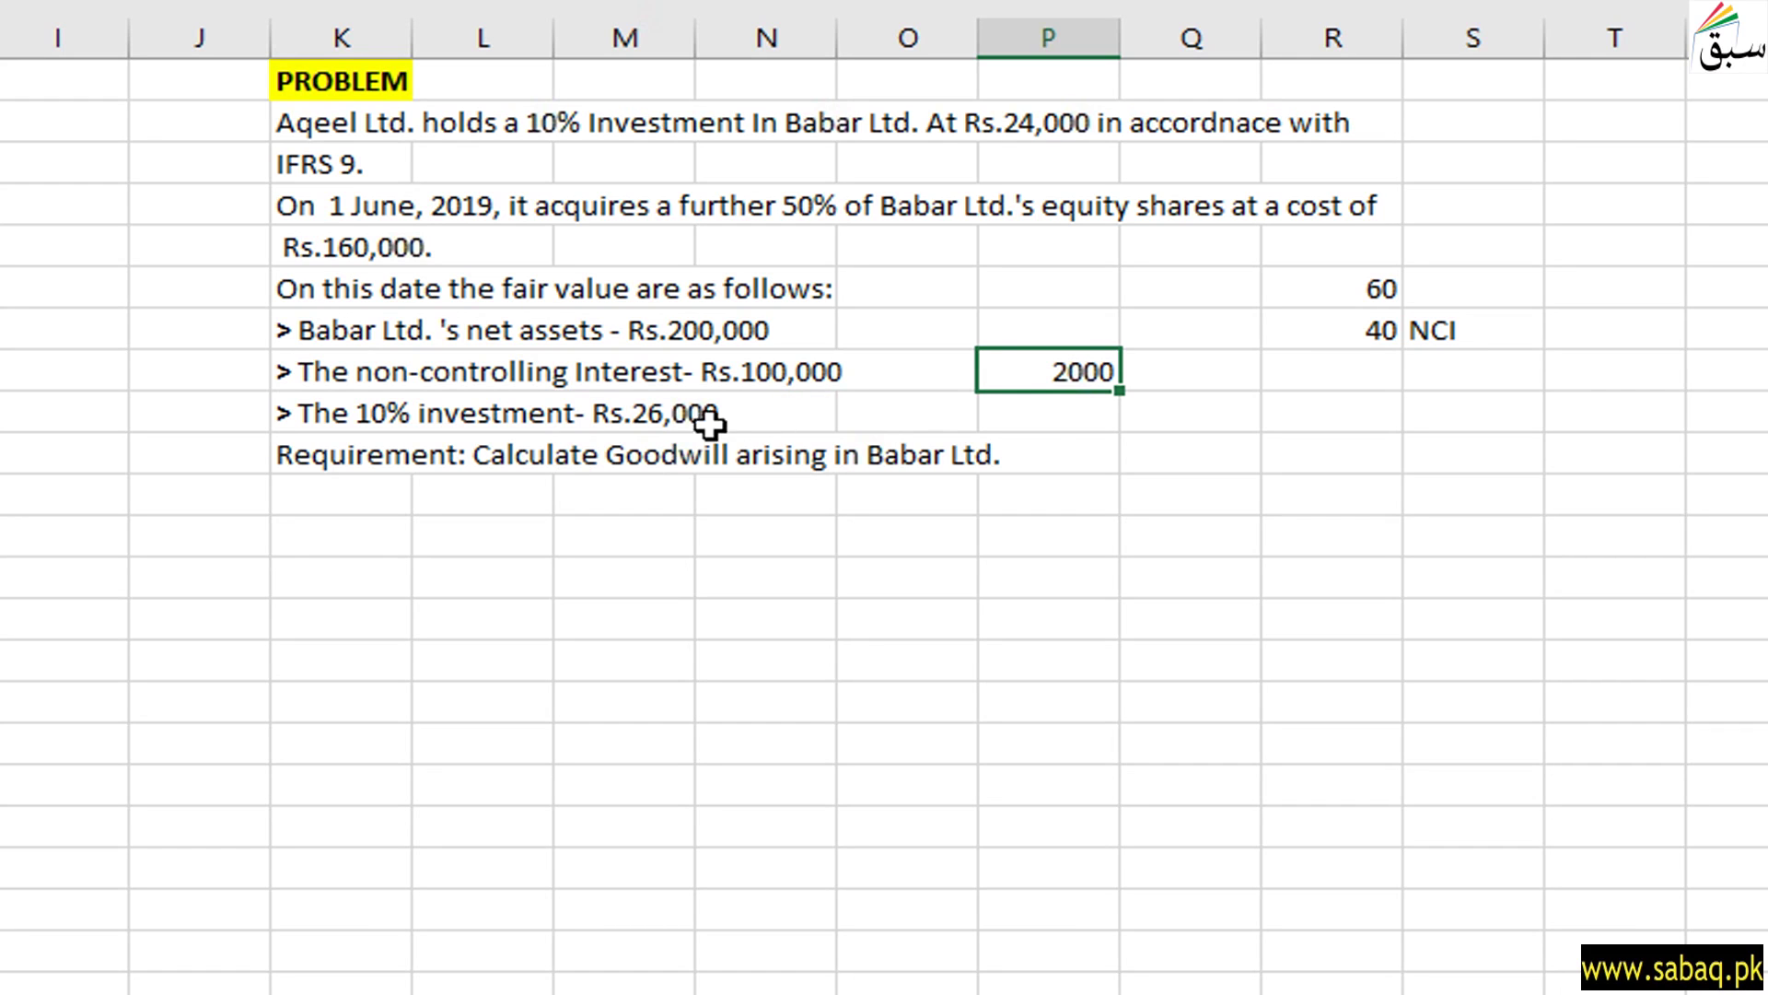
pyautogui.click(654, 417)
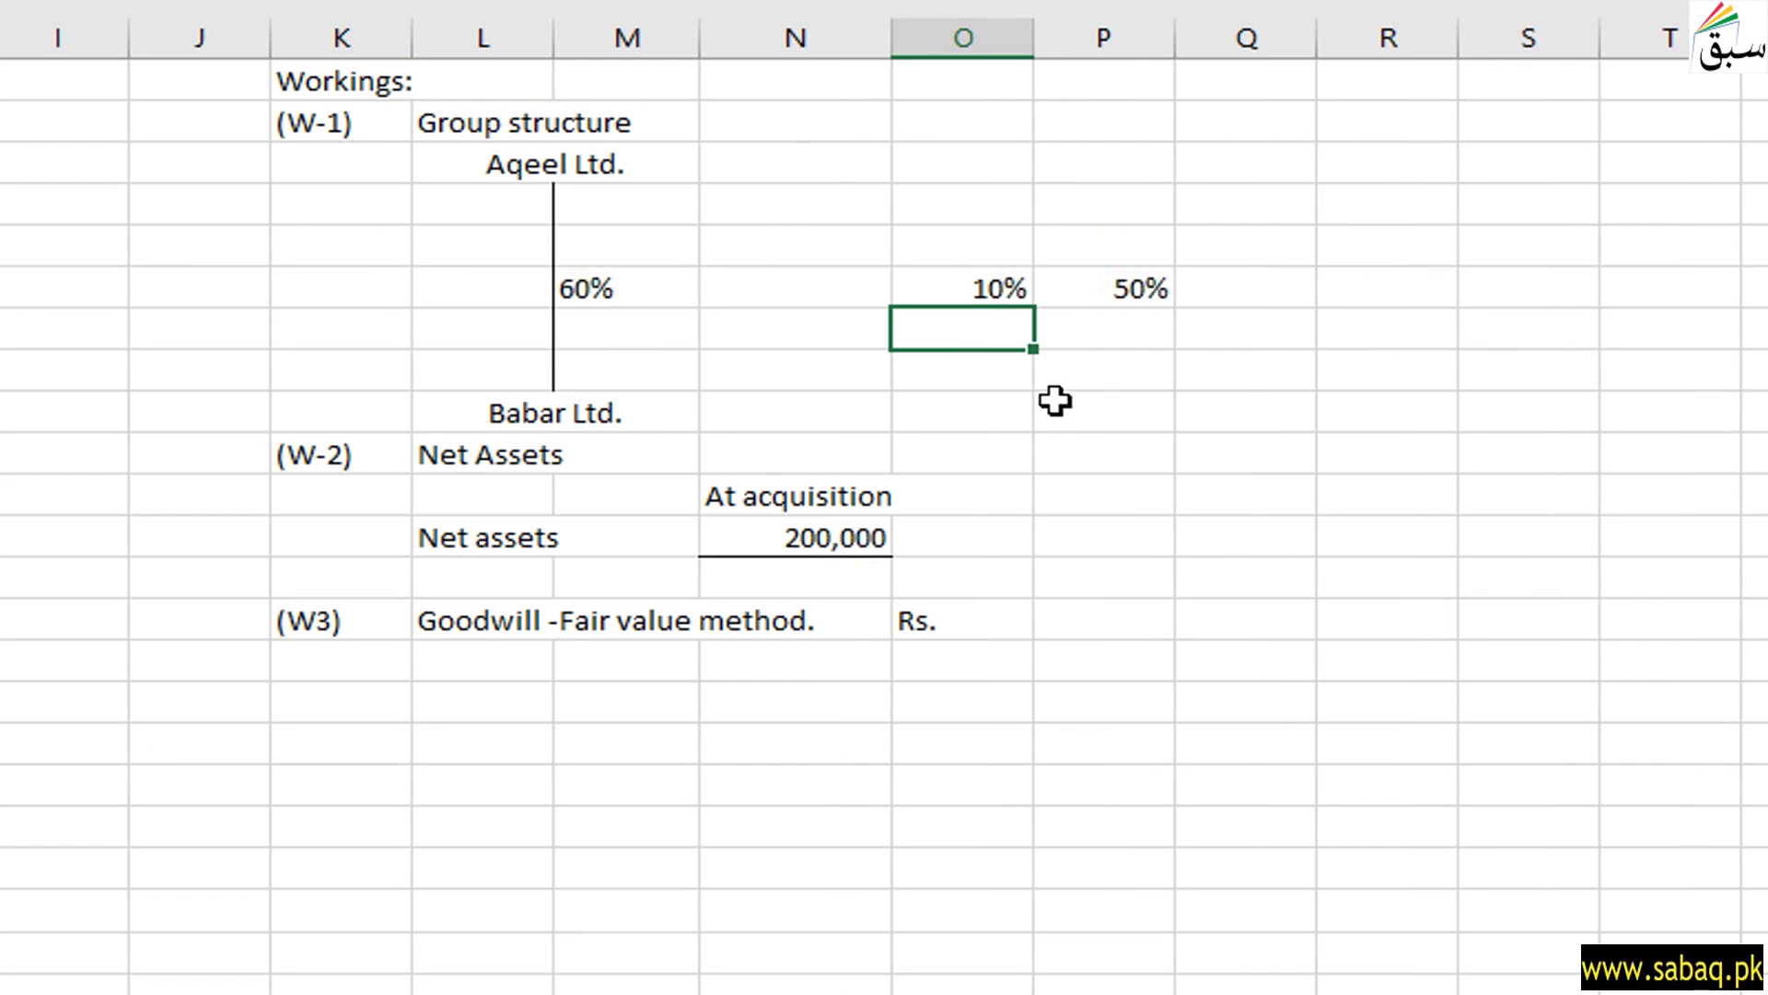
# Enter the amounts of the two holdings below their percentages, 26000 under 10% and 160000 under 50%
pyautogui.write('26000')
pyautogui.press('Return')
pyautogui.click(1065, 320)
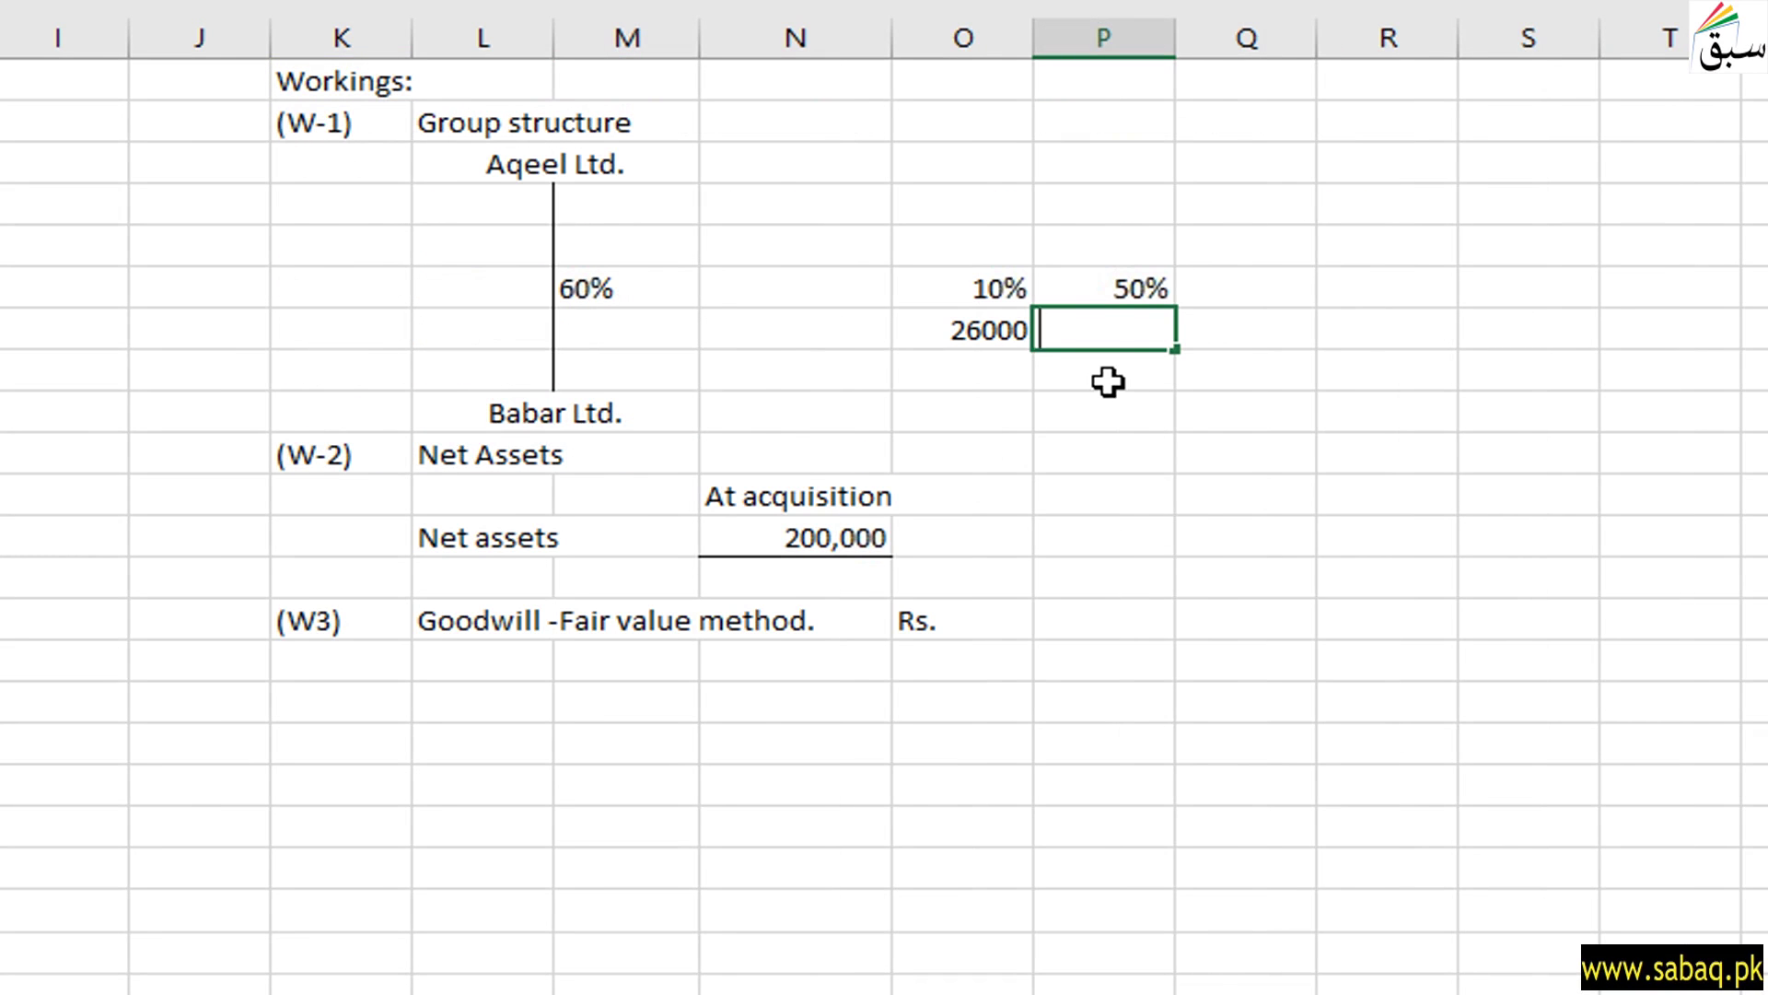
pyautogui.write('160000')
pyautogui.press('Return')
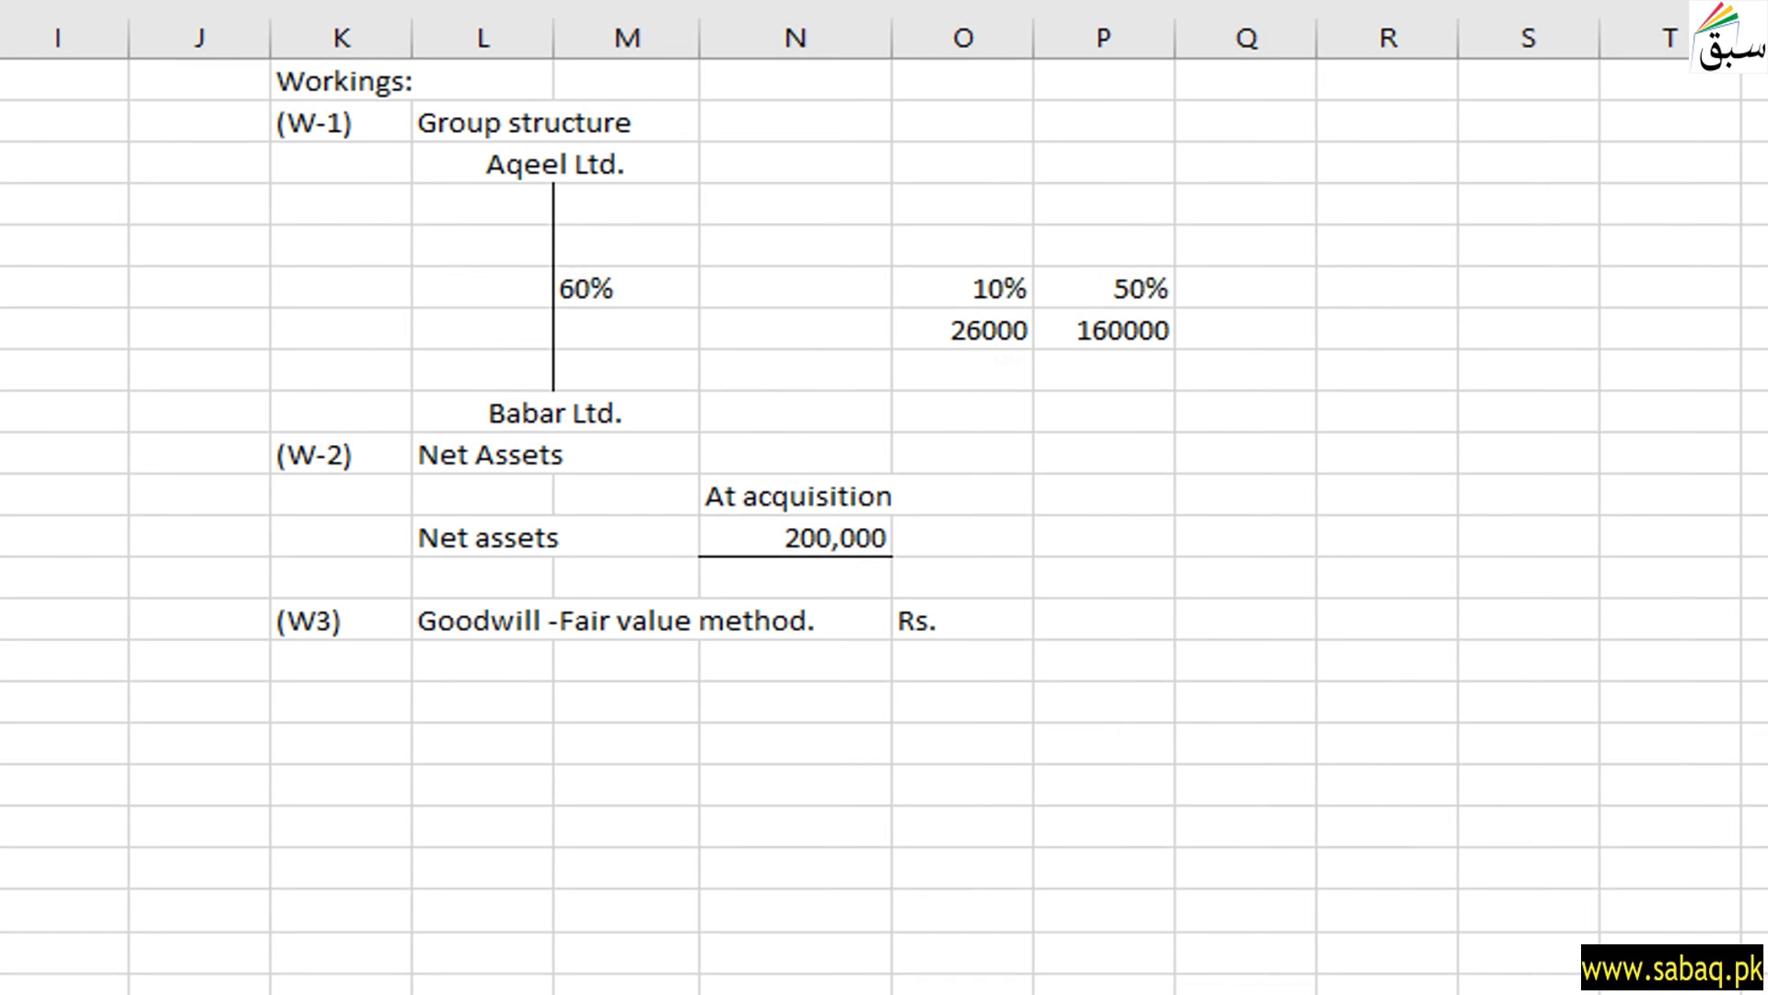
# Add the line "Purchase consideration (26,000 + 160,000)" with 186,000 in the Rs. column under the W3 goodwill heading
pyautogui.click(469, 662)
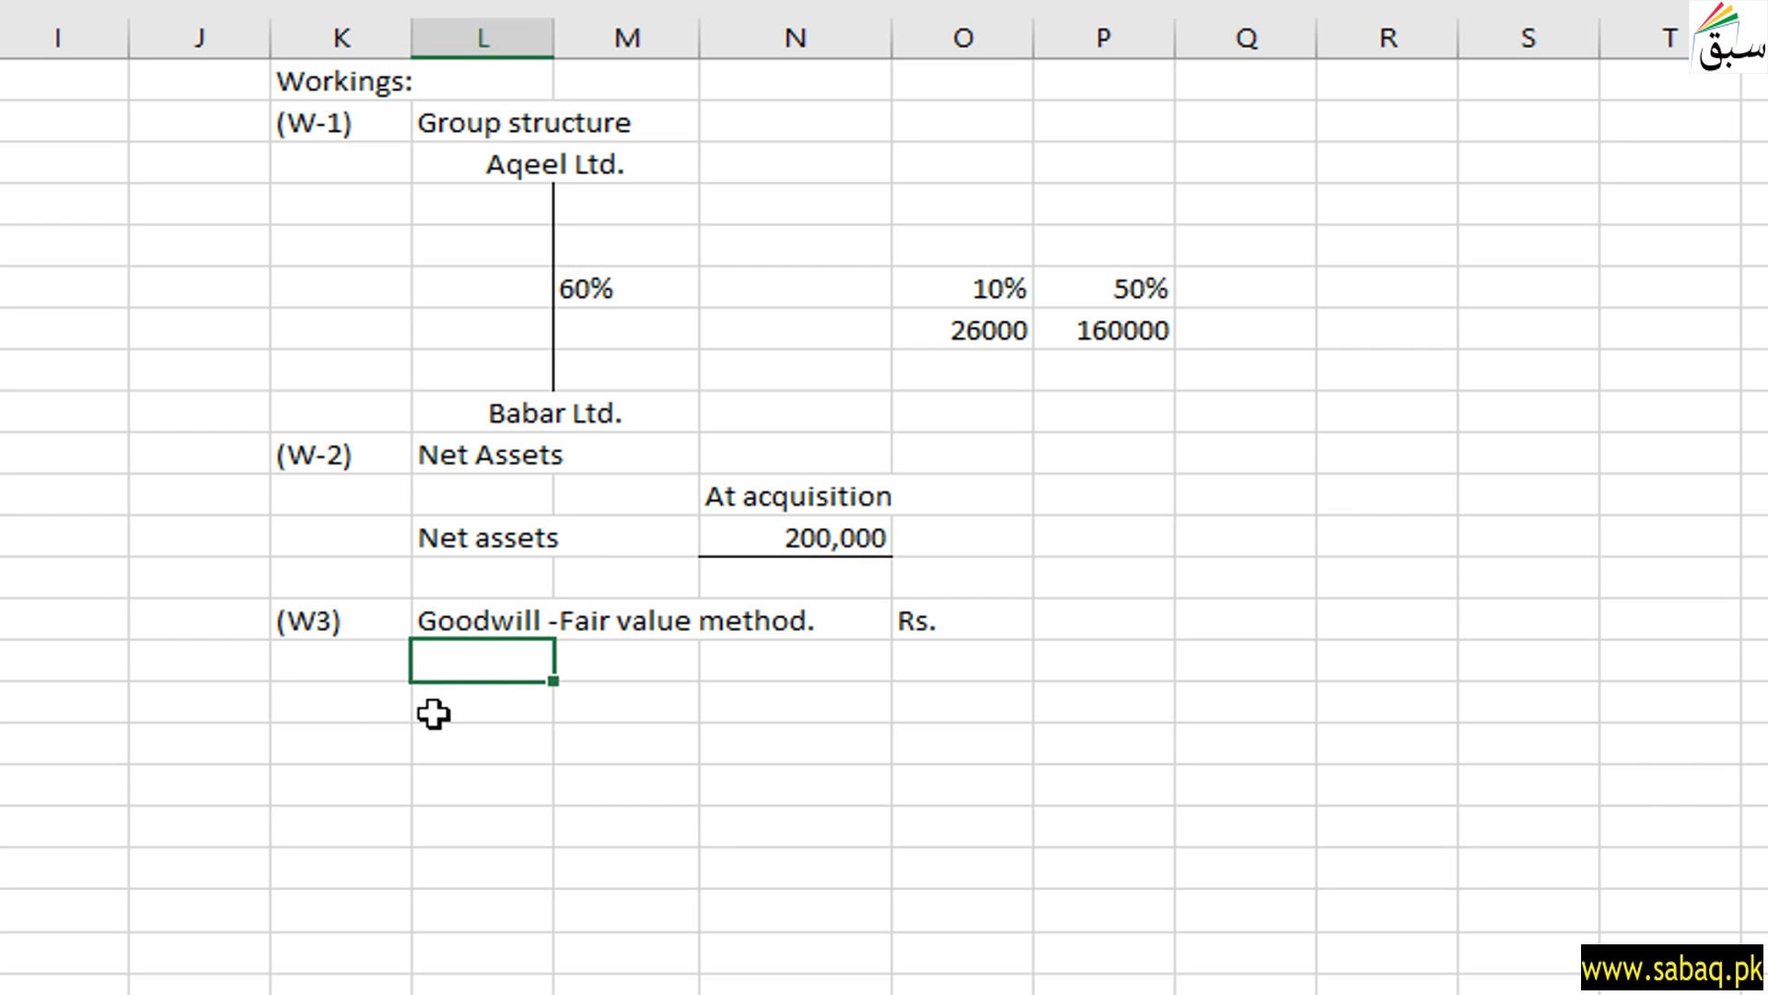
pyautogui.write('Purchase consideration (26,000 + 160,000)\t186,000')
pyautogui.click(465, 971)
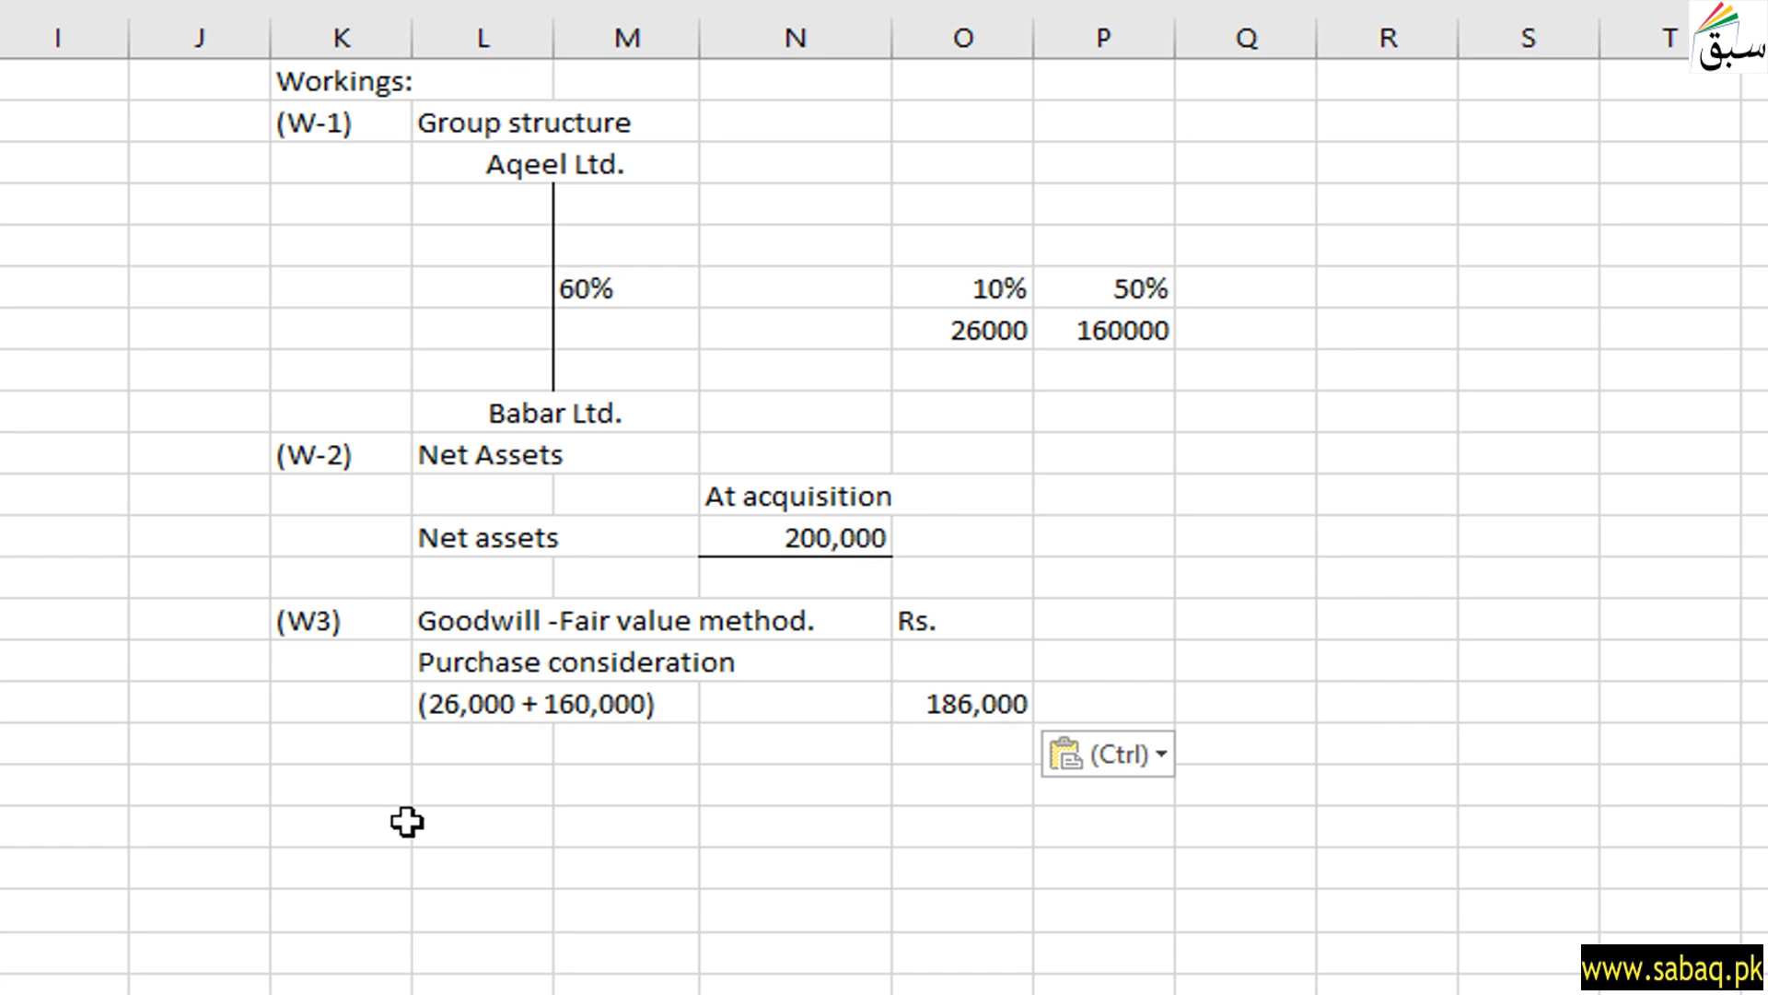
pyautogui.press('Escape')
# Check the problem sheet and add "FV of NCI at acquisition date" of 100,000 with a 286,000 subtotal to the goodwill working
pyautogui.hotkey('ctrl', 'pageup')
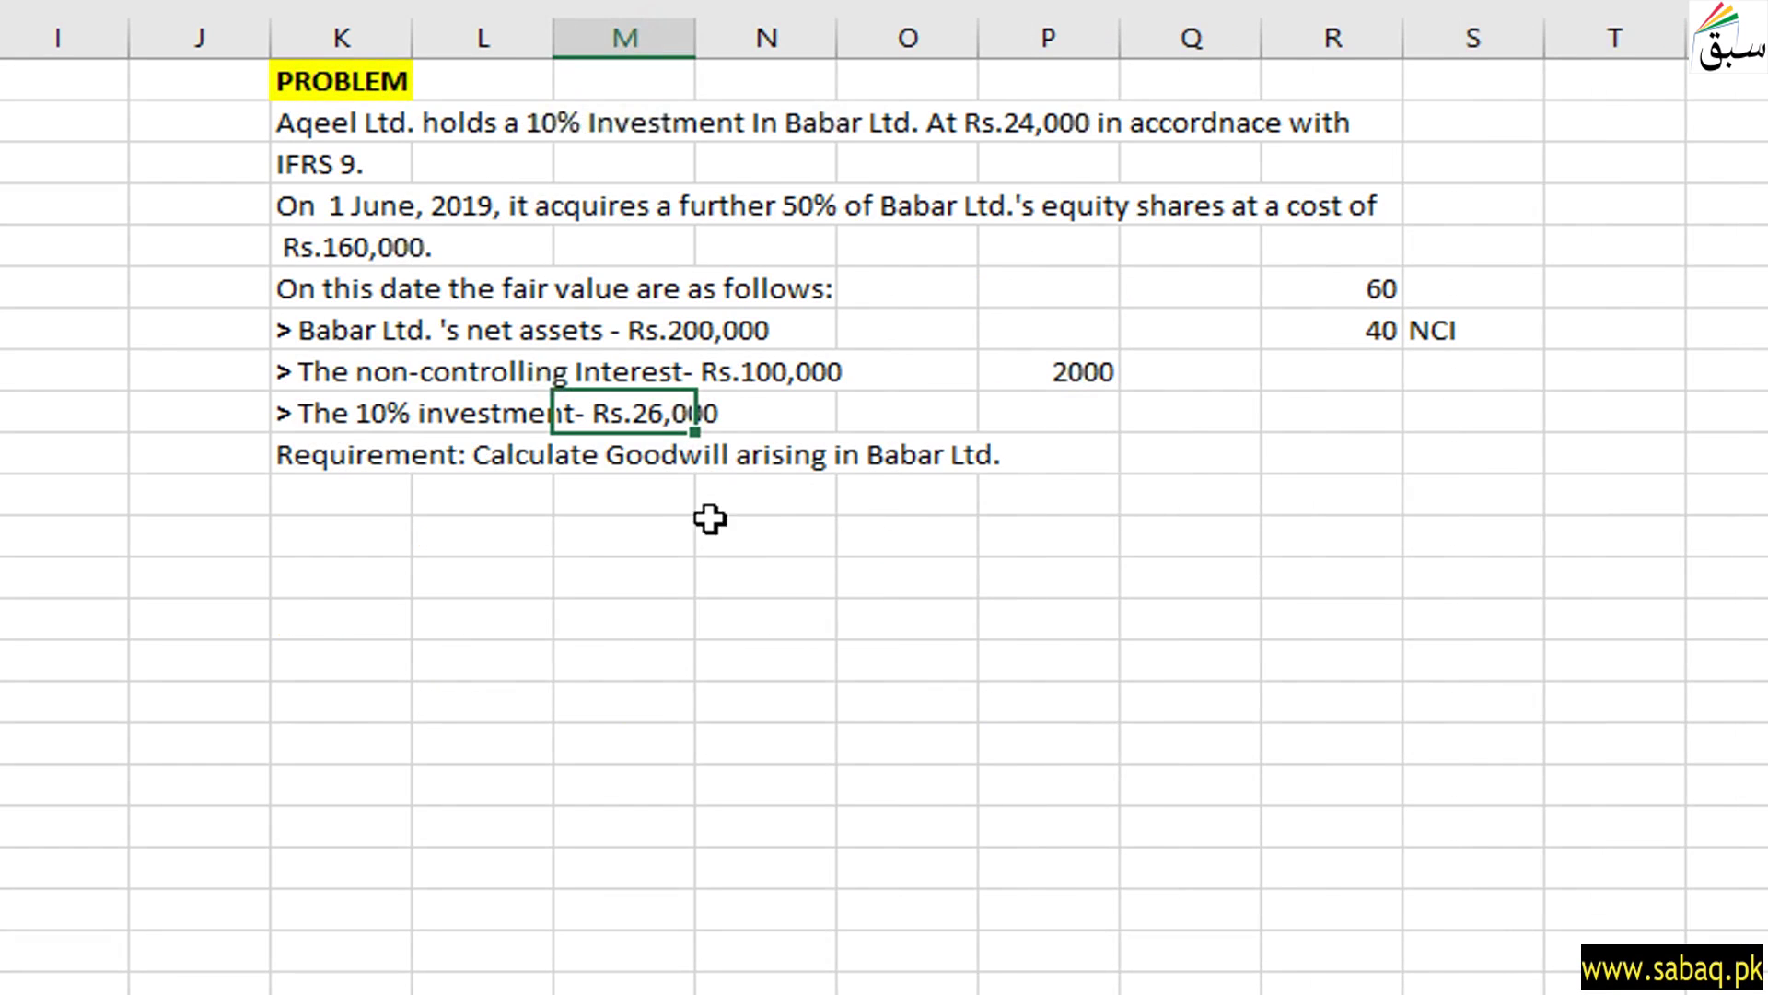
pyautogui.hotkey('ctrl', 'pagedown')
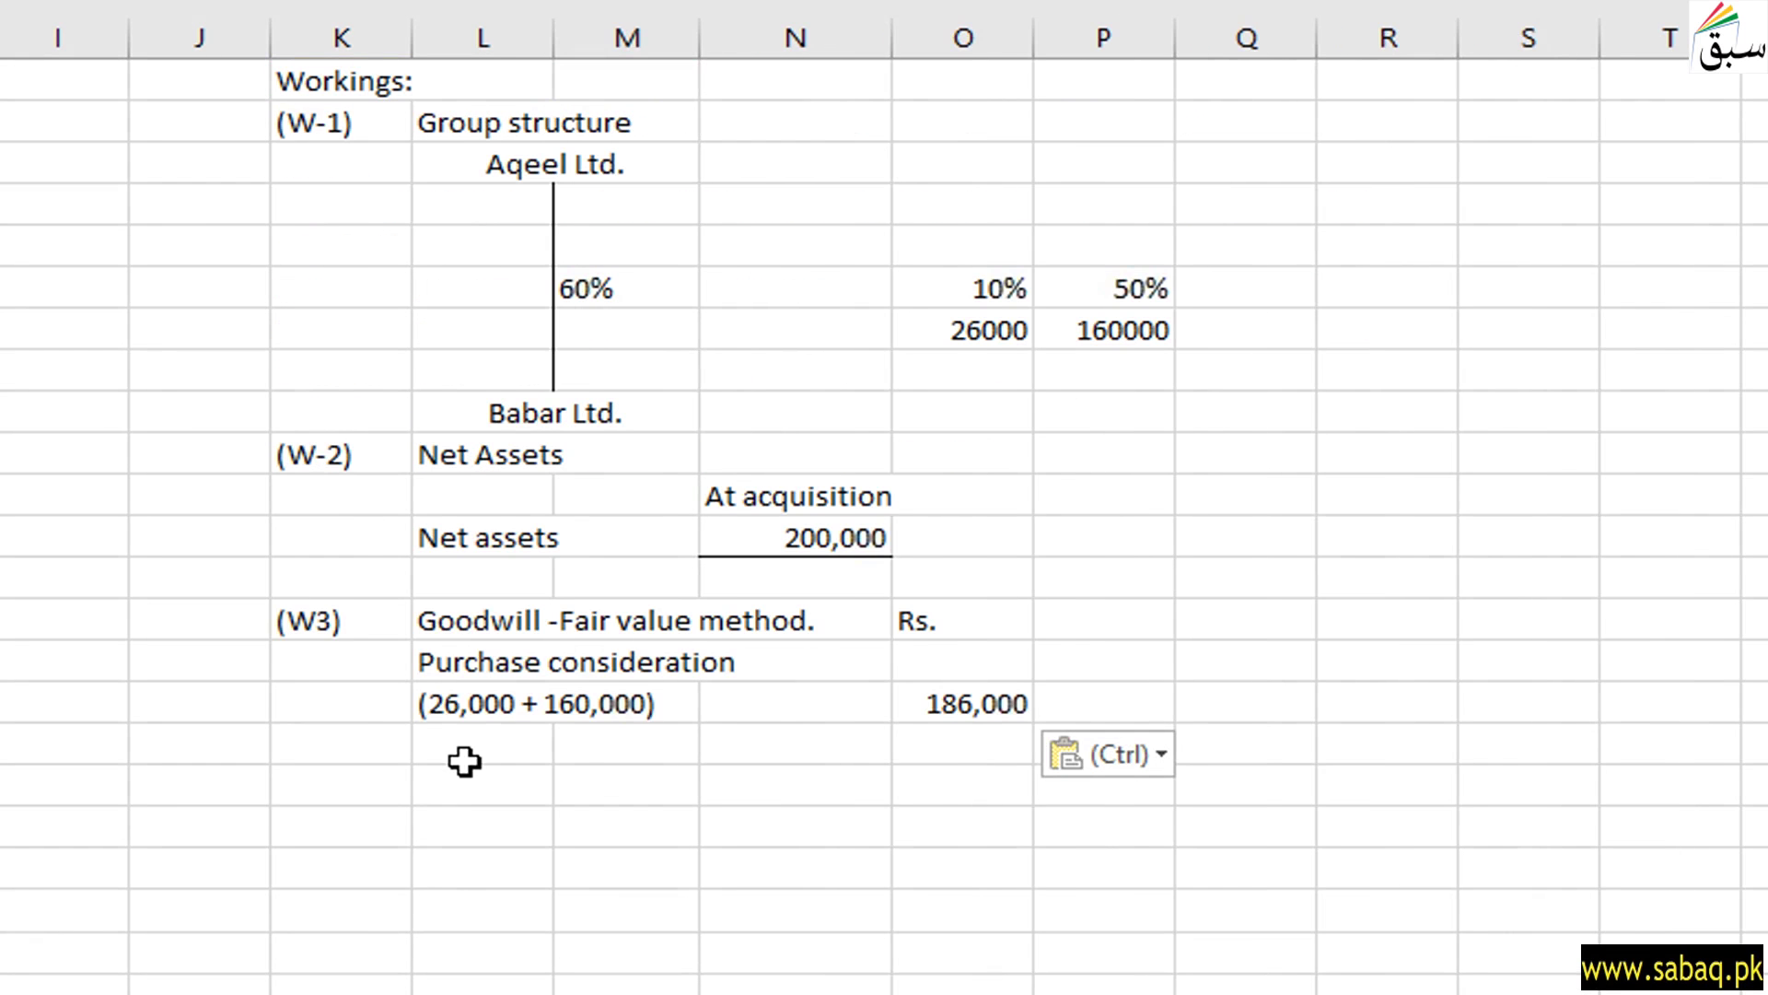
pyautogui.click(446, 737)
pyautogui.press('ctrl')
pyautogui.press('ctrl')
pyautogui.press('Left')
pyautogui.press('Left')
pyautogui.press('Left')
pyautogui.press('Left')
pyautogui.click(445, 734)
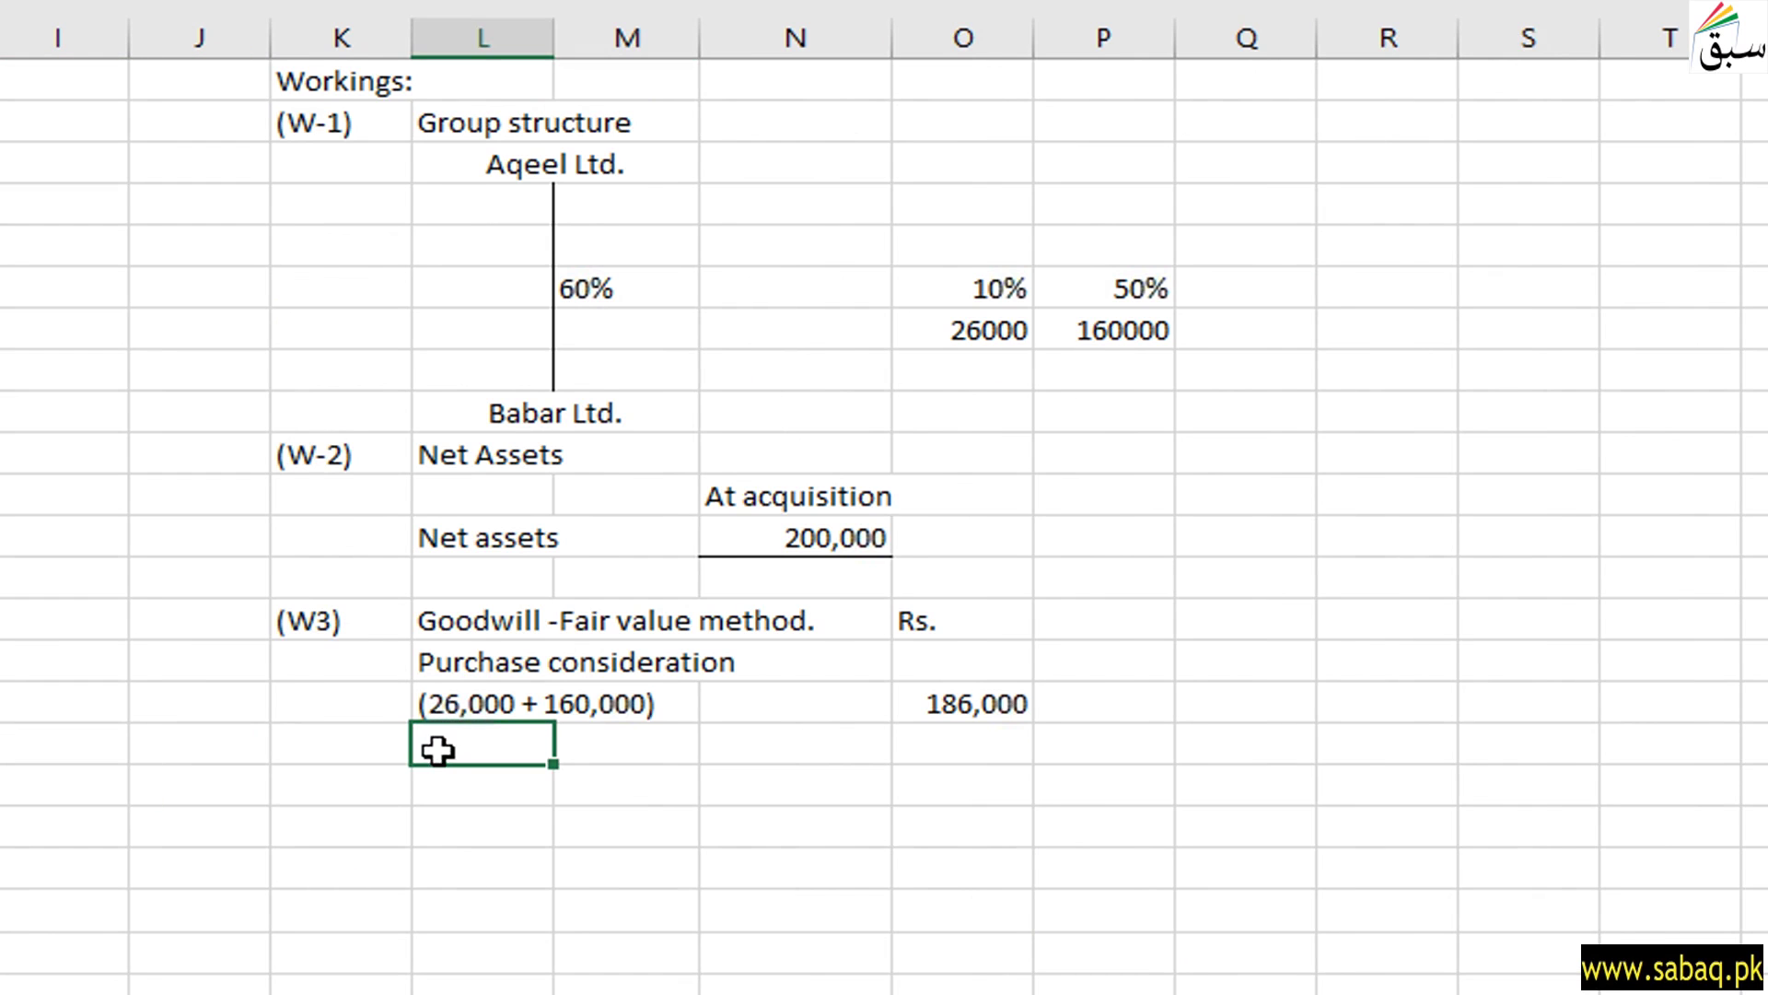
pyautogui.write('FV of NCI at acquisition date\t\t\t100,000 \t\t\t286,000')
pyautogui.click(772, 875)
# Apply a top border to the 286,000 subtotal cell in the goodwill working
pyautogui.click(999, 789)
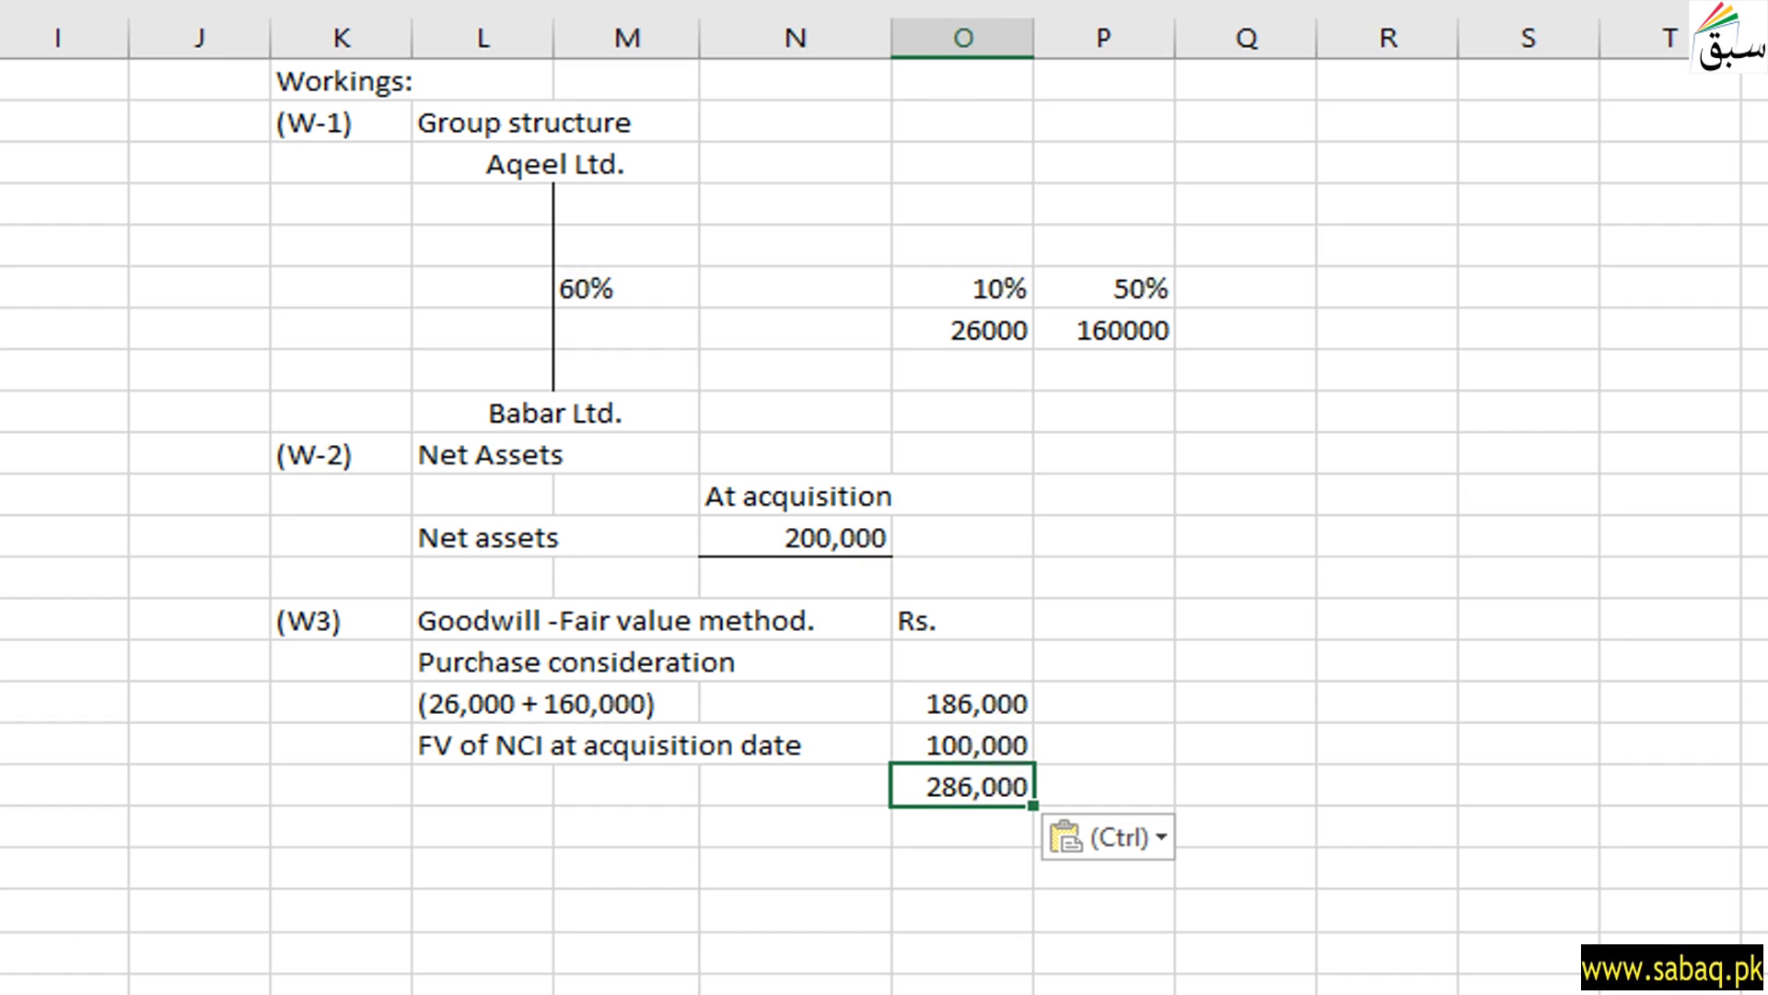
pyautogui.hotkey('alt', 'h')
pyautogui.press('b')
pyautogui.press('p')
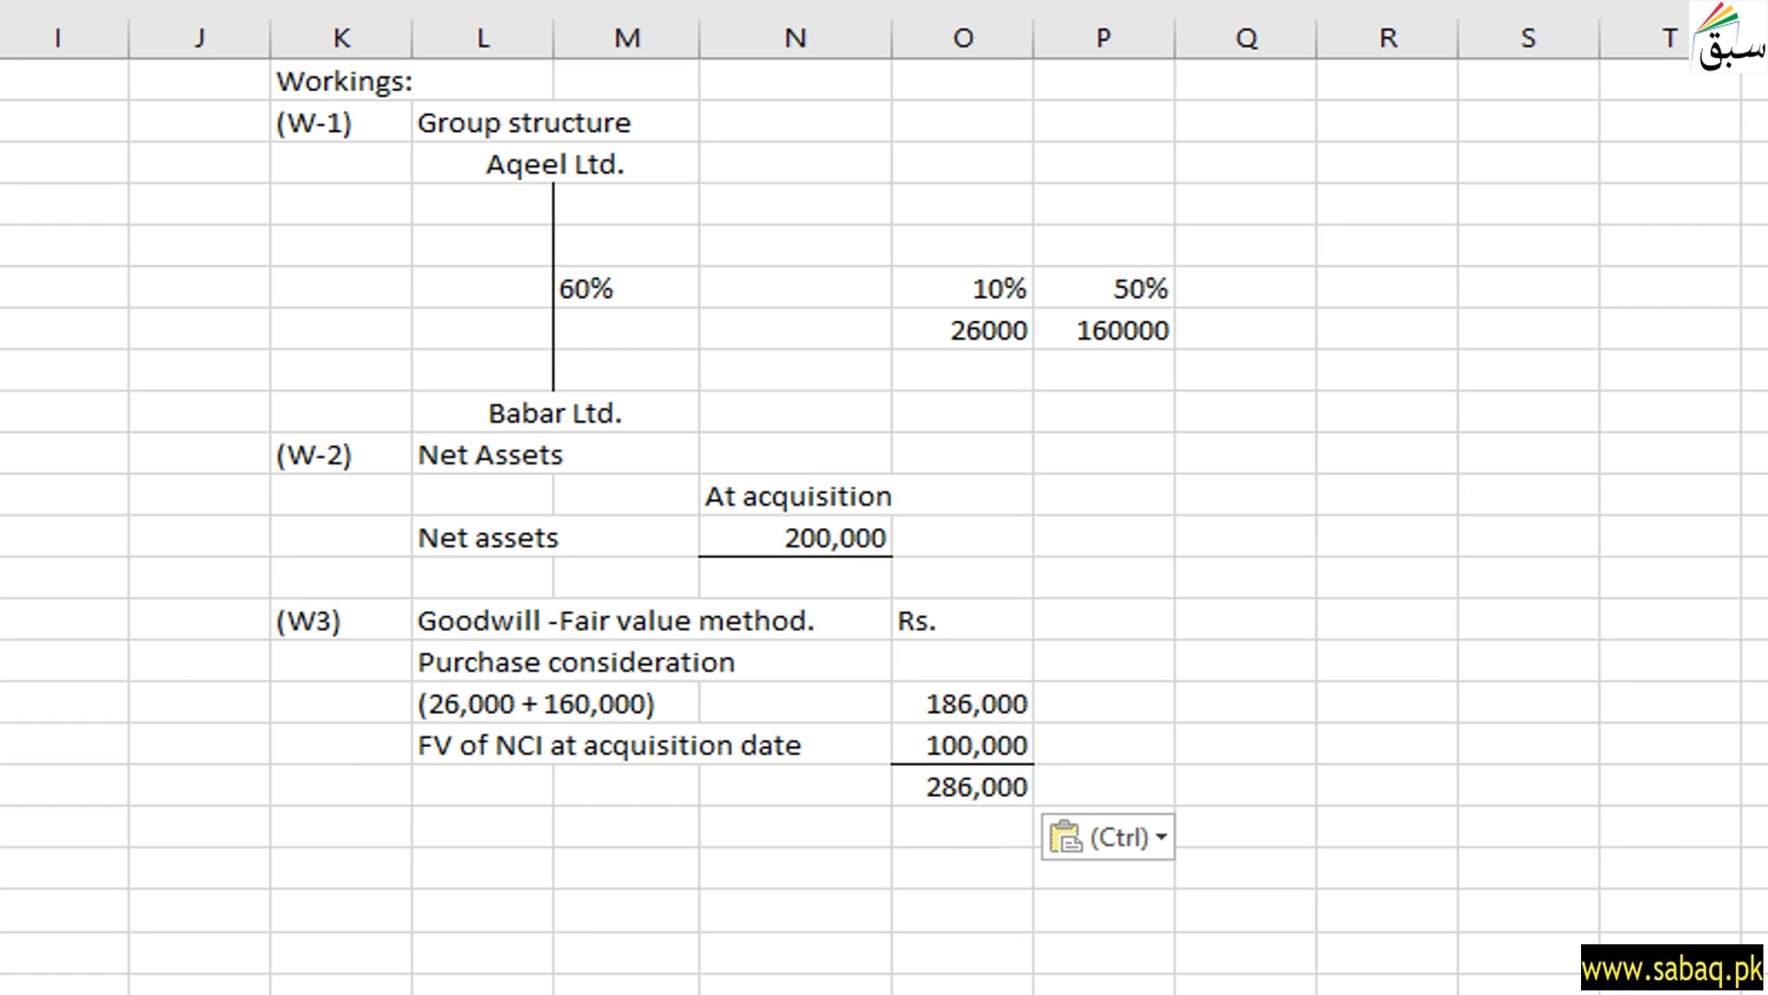
# Add the line "Less:Faie value of net assets" of 200,000 and the goodwill figure of 86,000 below the subtotal
pyautogui.click(455, 824)
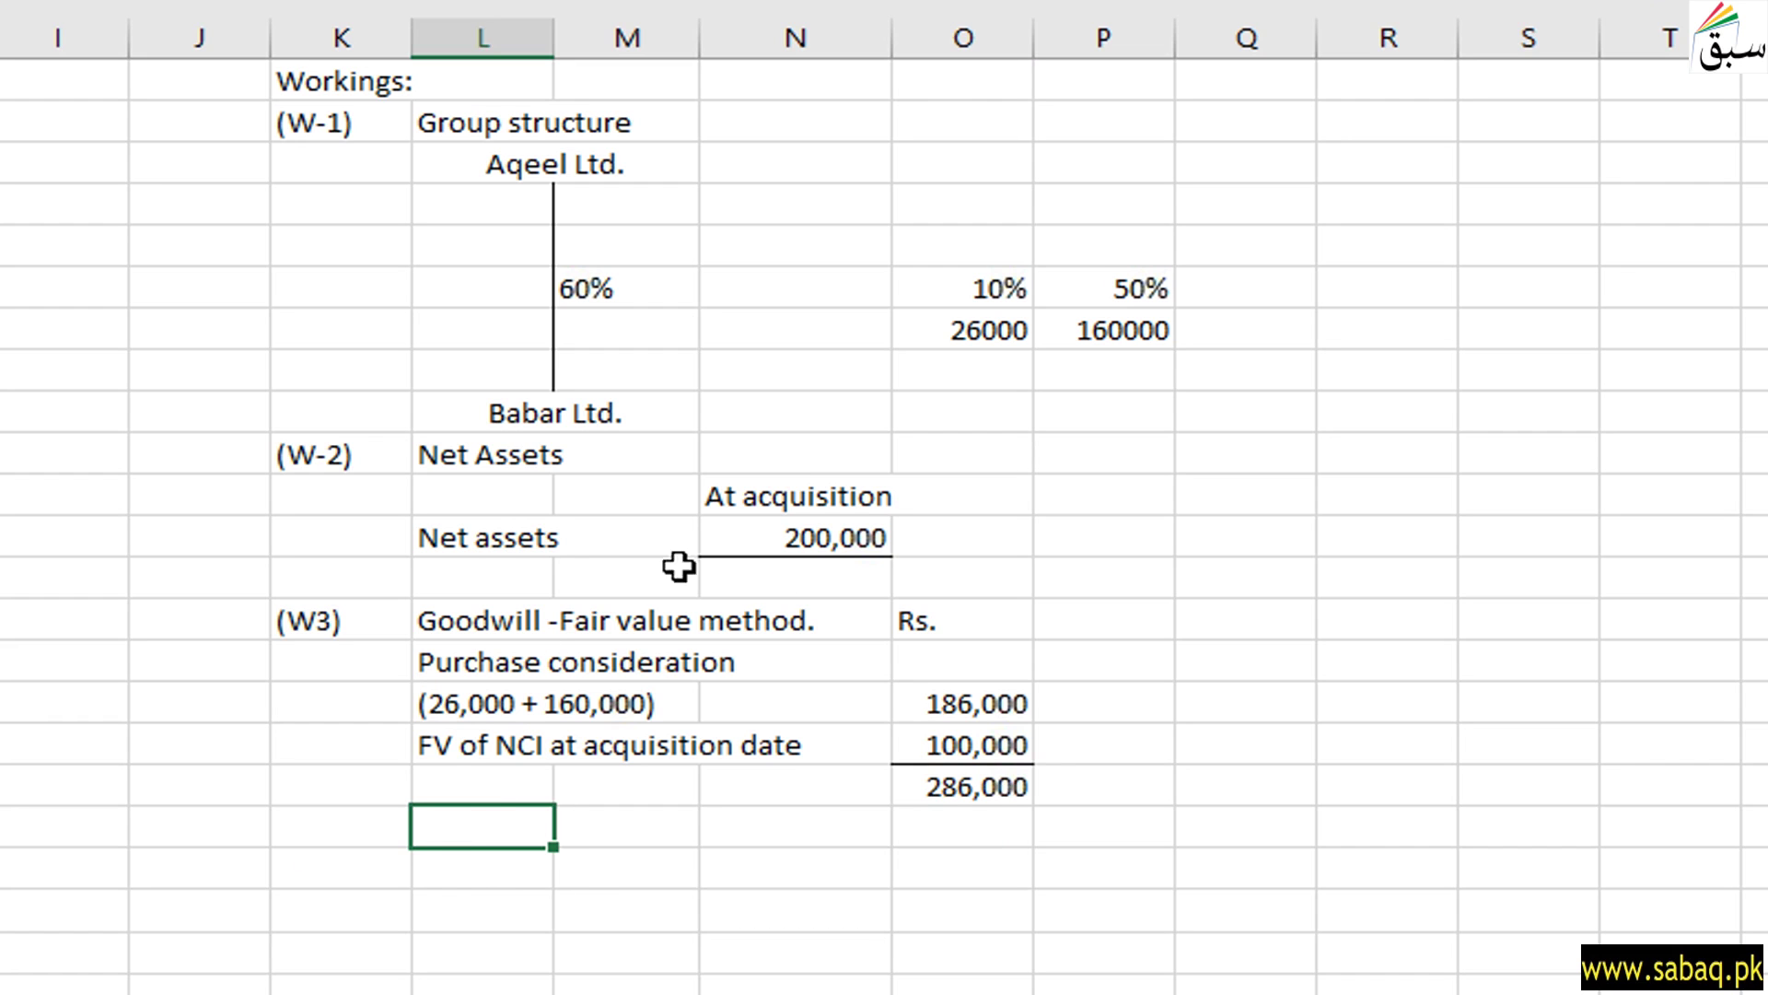
pyautogui.write('Less:Faie value of net assets\t\t\t200,000 \t\t\t86,000')
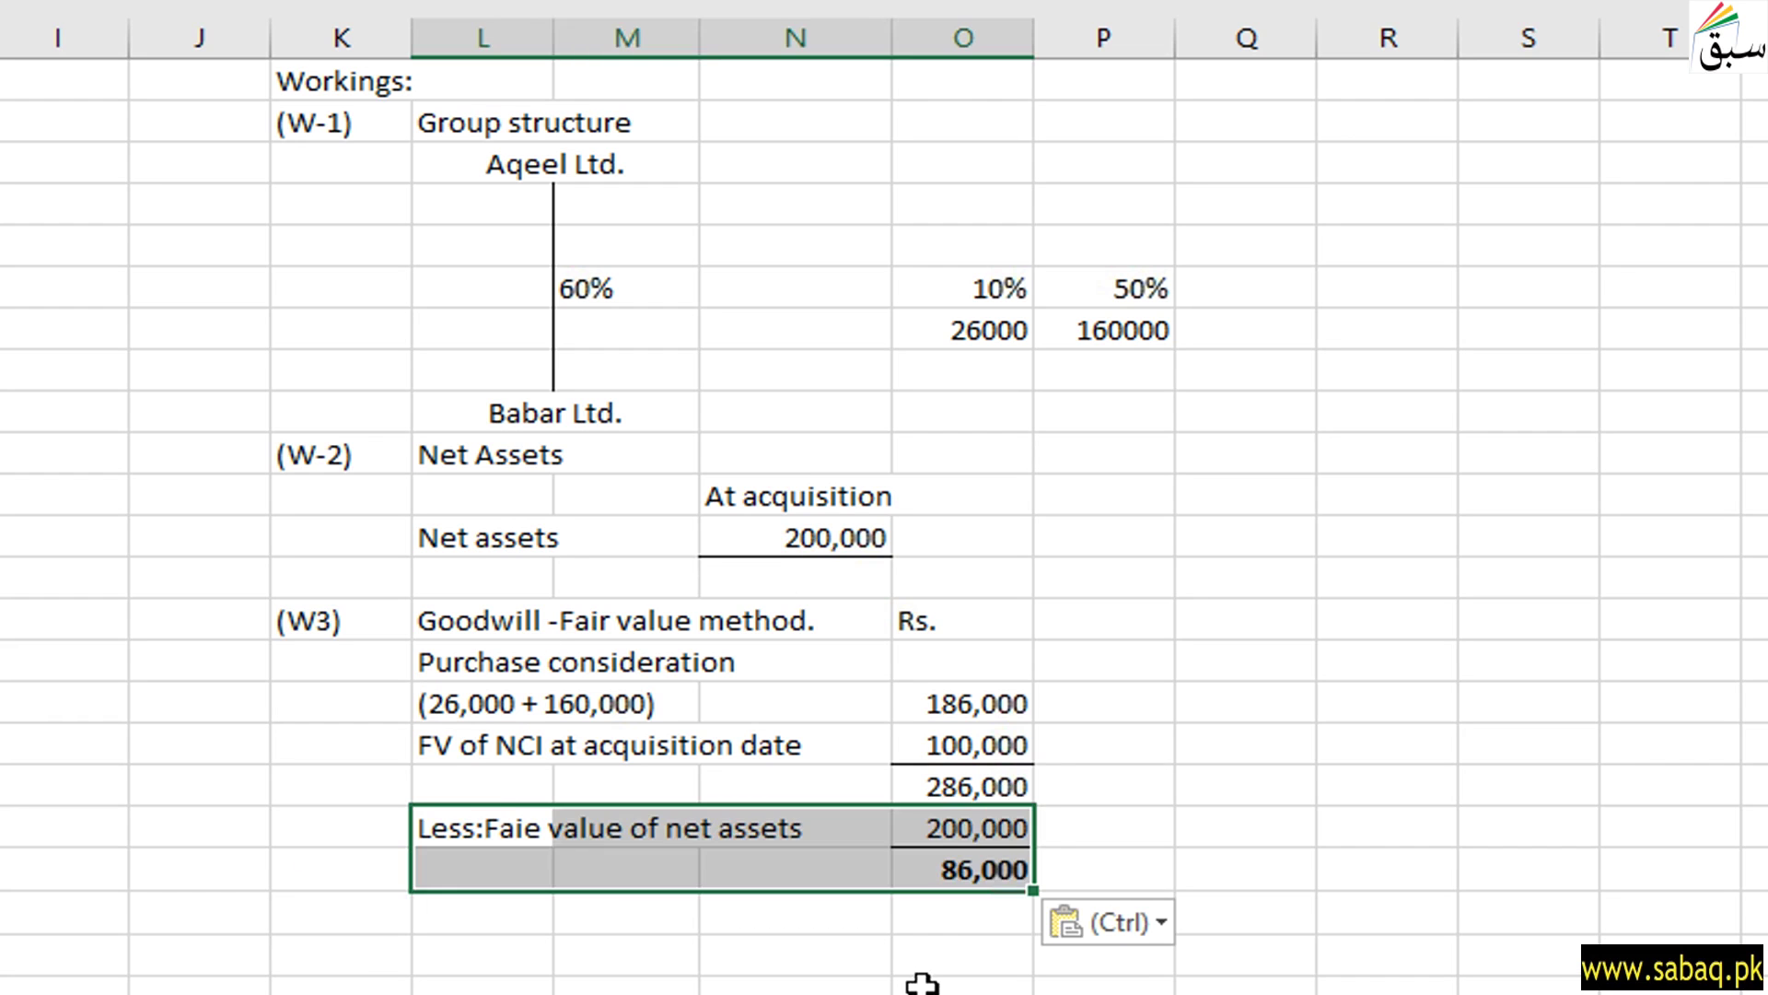
pyautogui.click(950, 955)
pyautogui.click(950, 832)
pyautogui.click(947, 873)
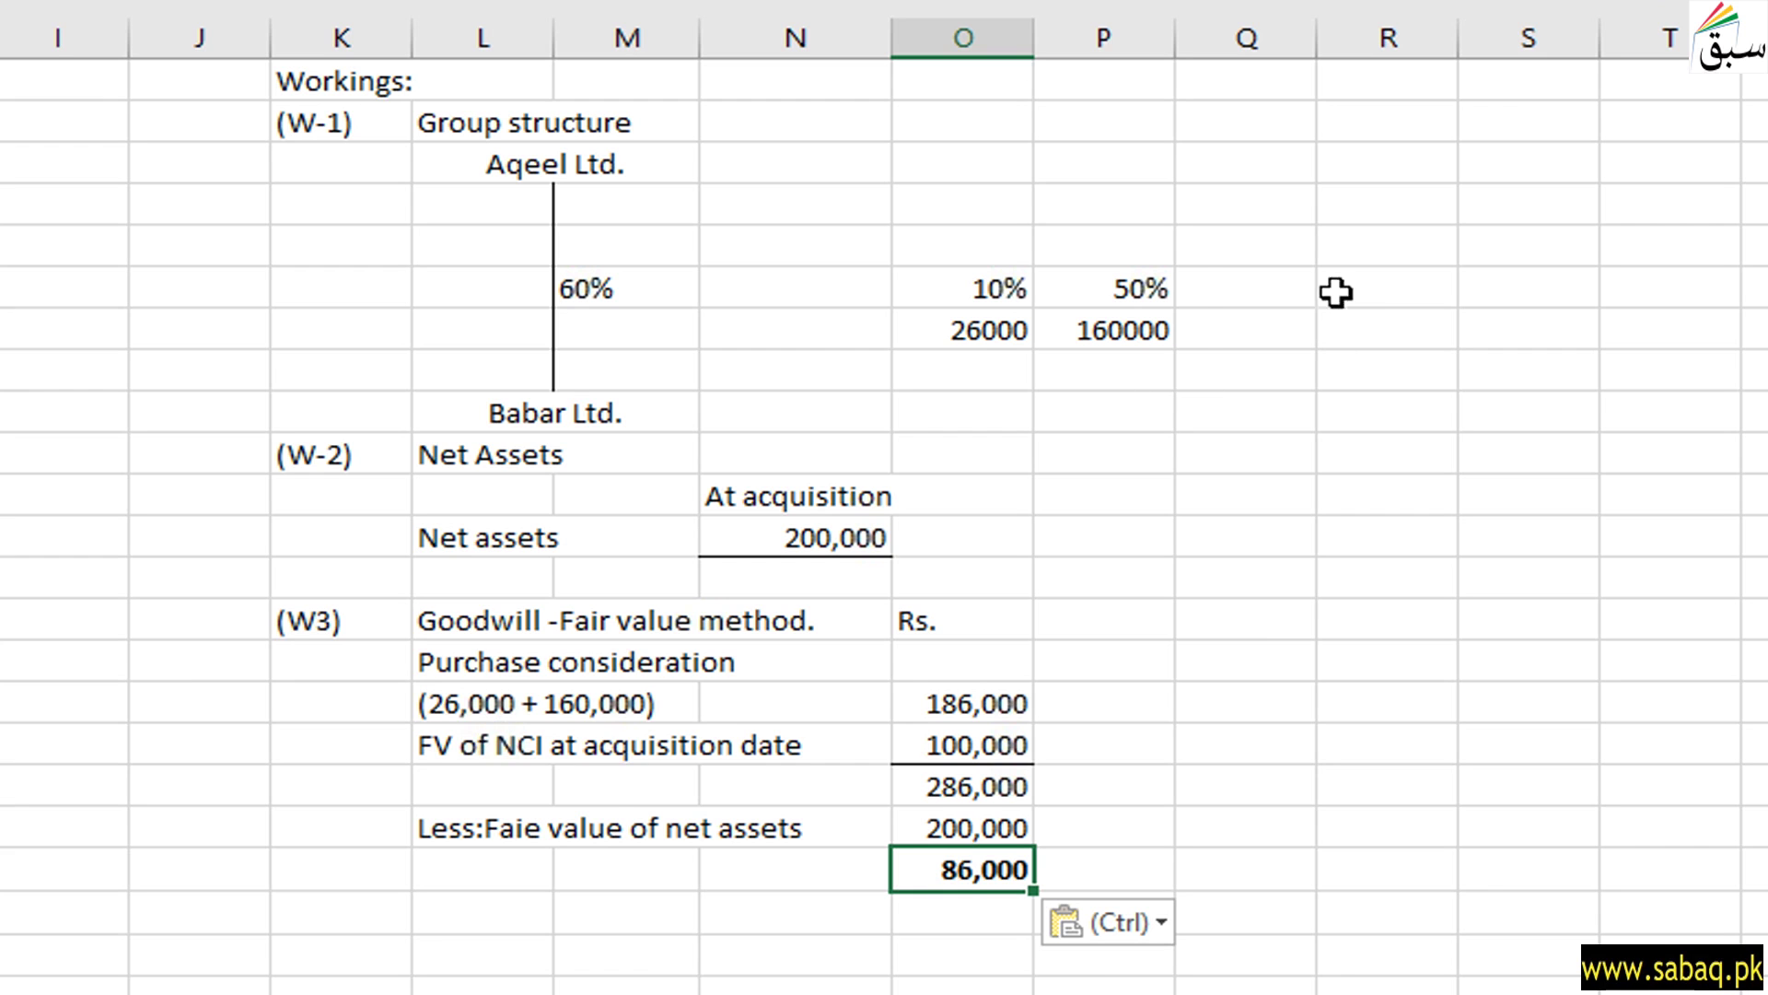
# Enter example figures 25 in column Q and 40 in column R beside the group structure, and add them together in column S
pyautogui.click(1273, 243)
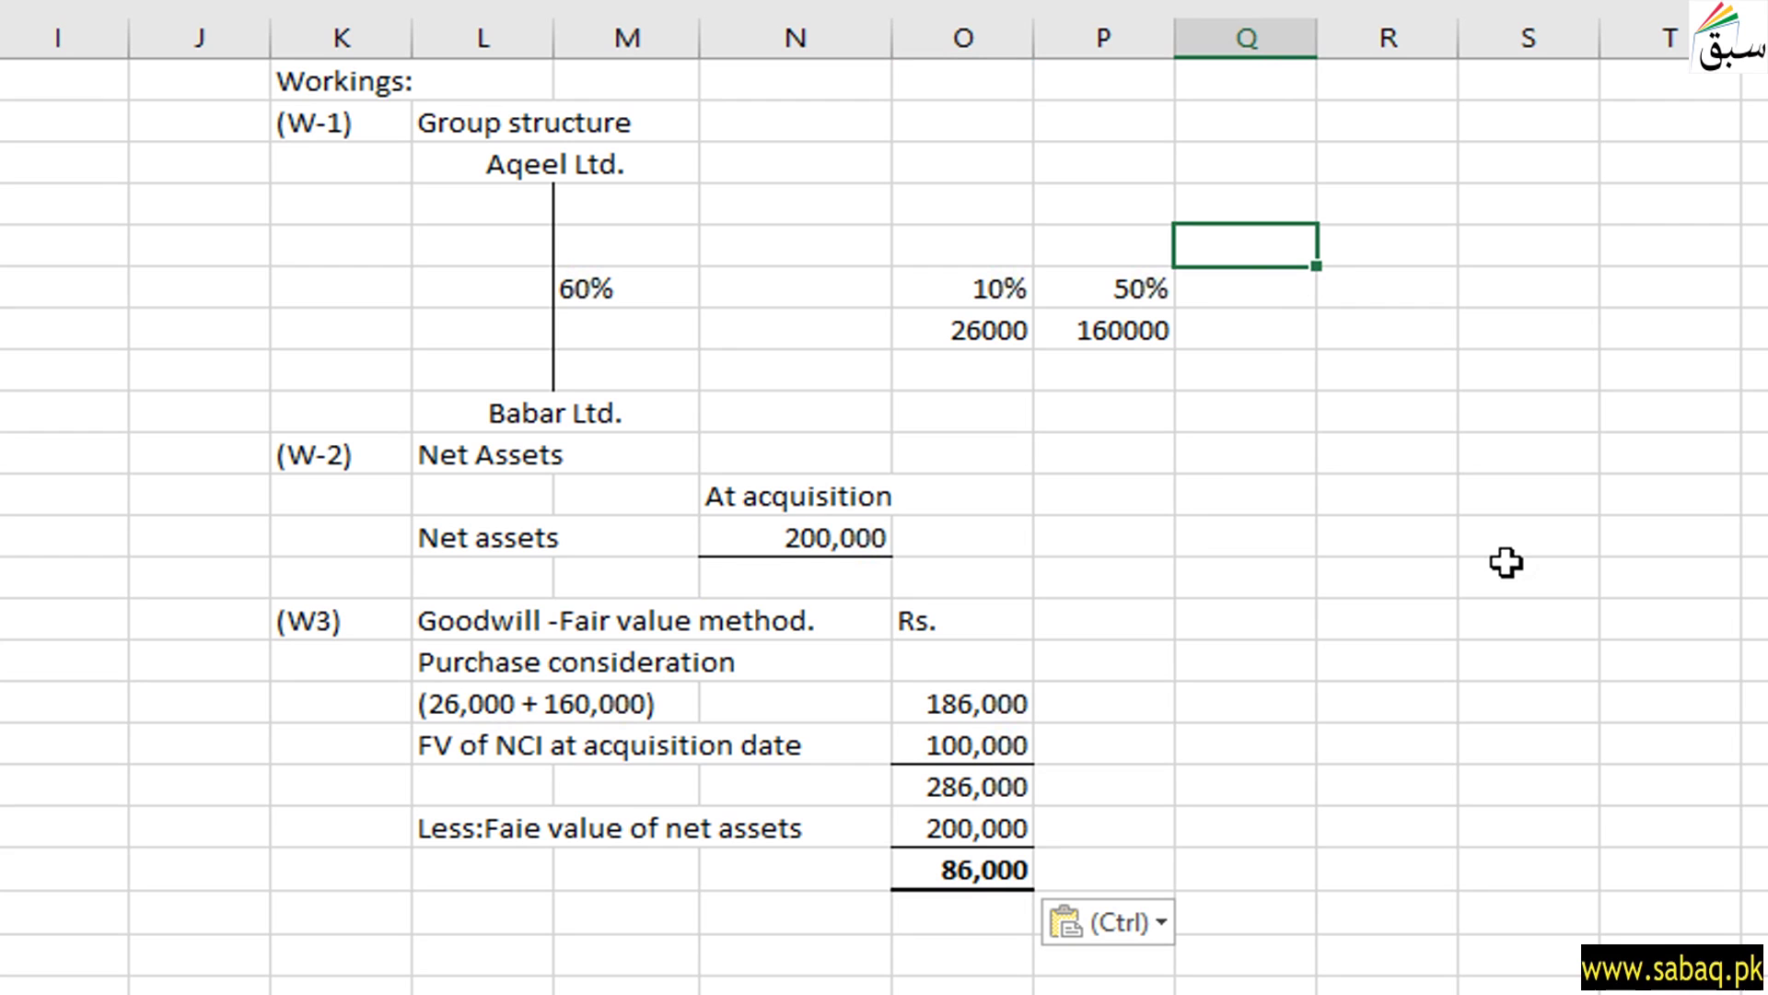
pyautogui.press('Right')
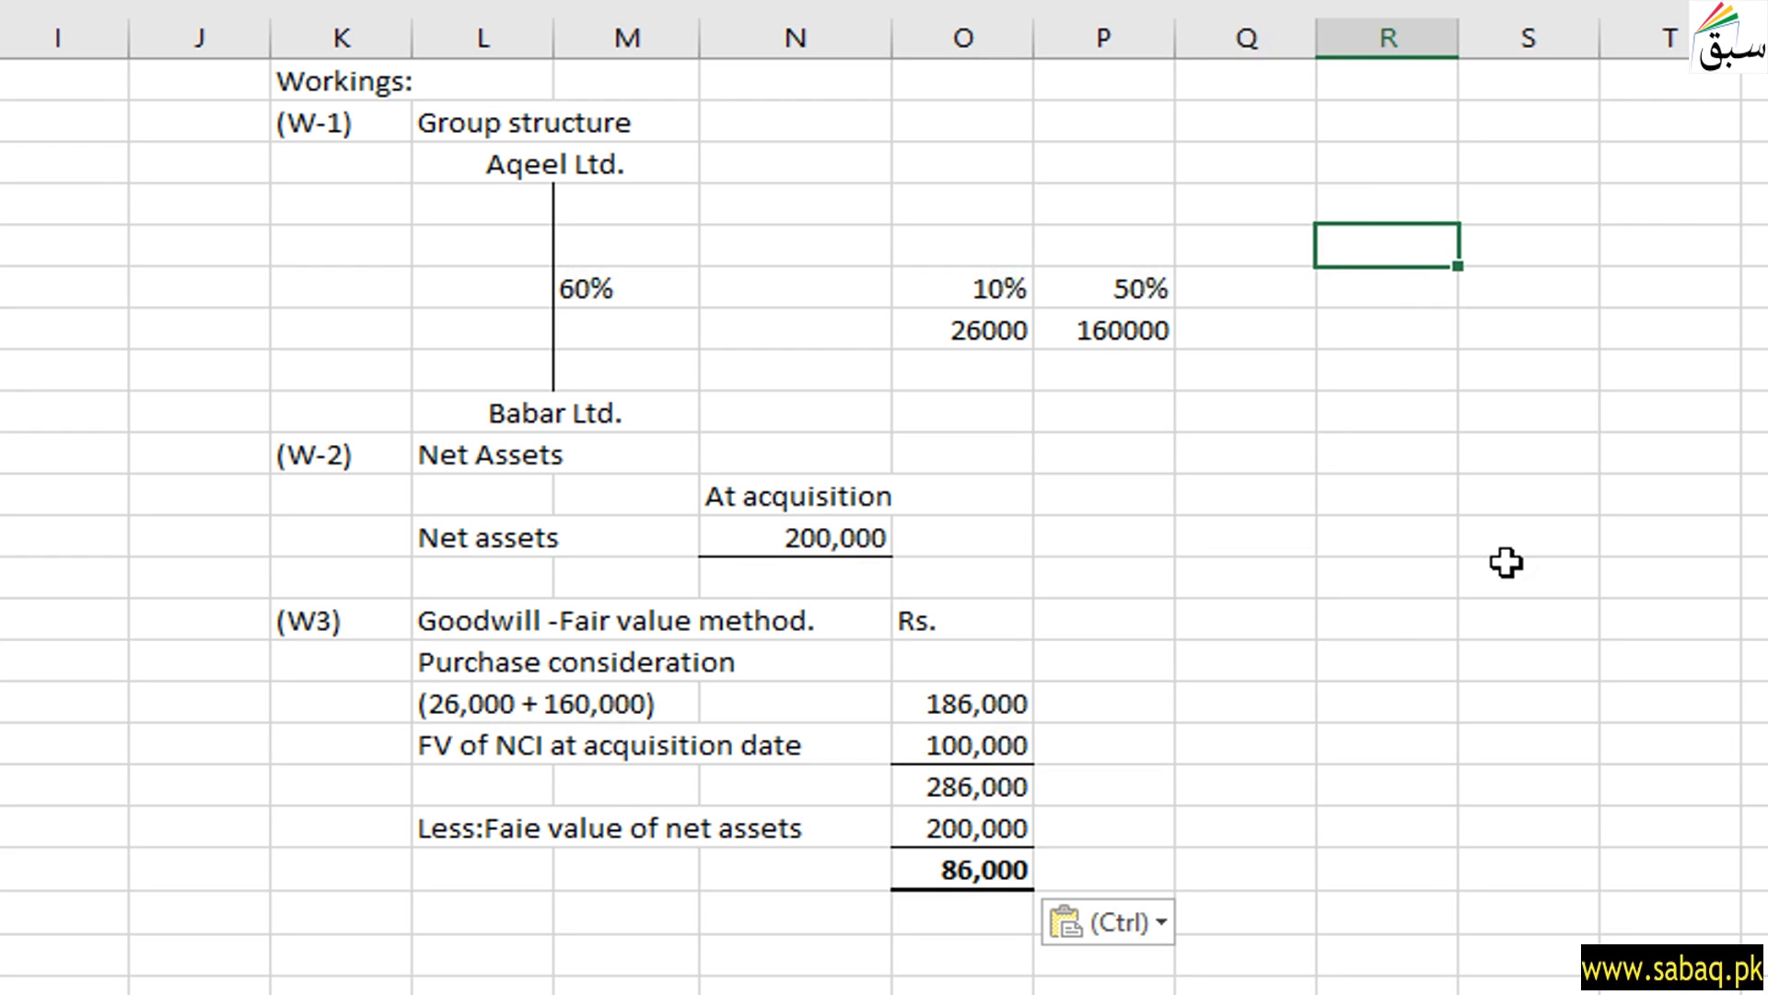
pyautogui.press('Left')
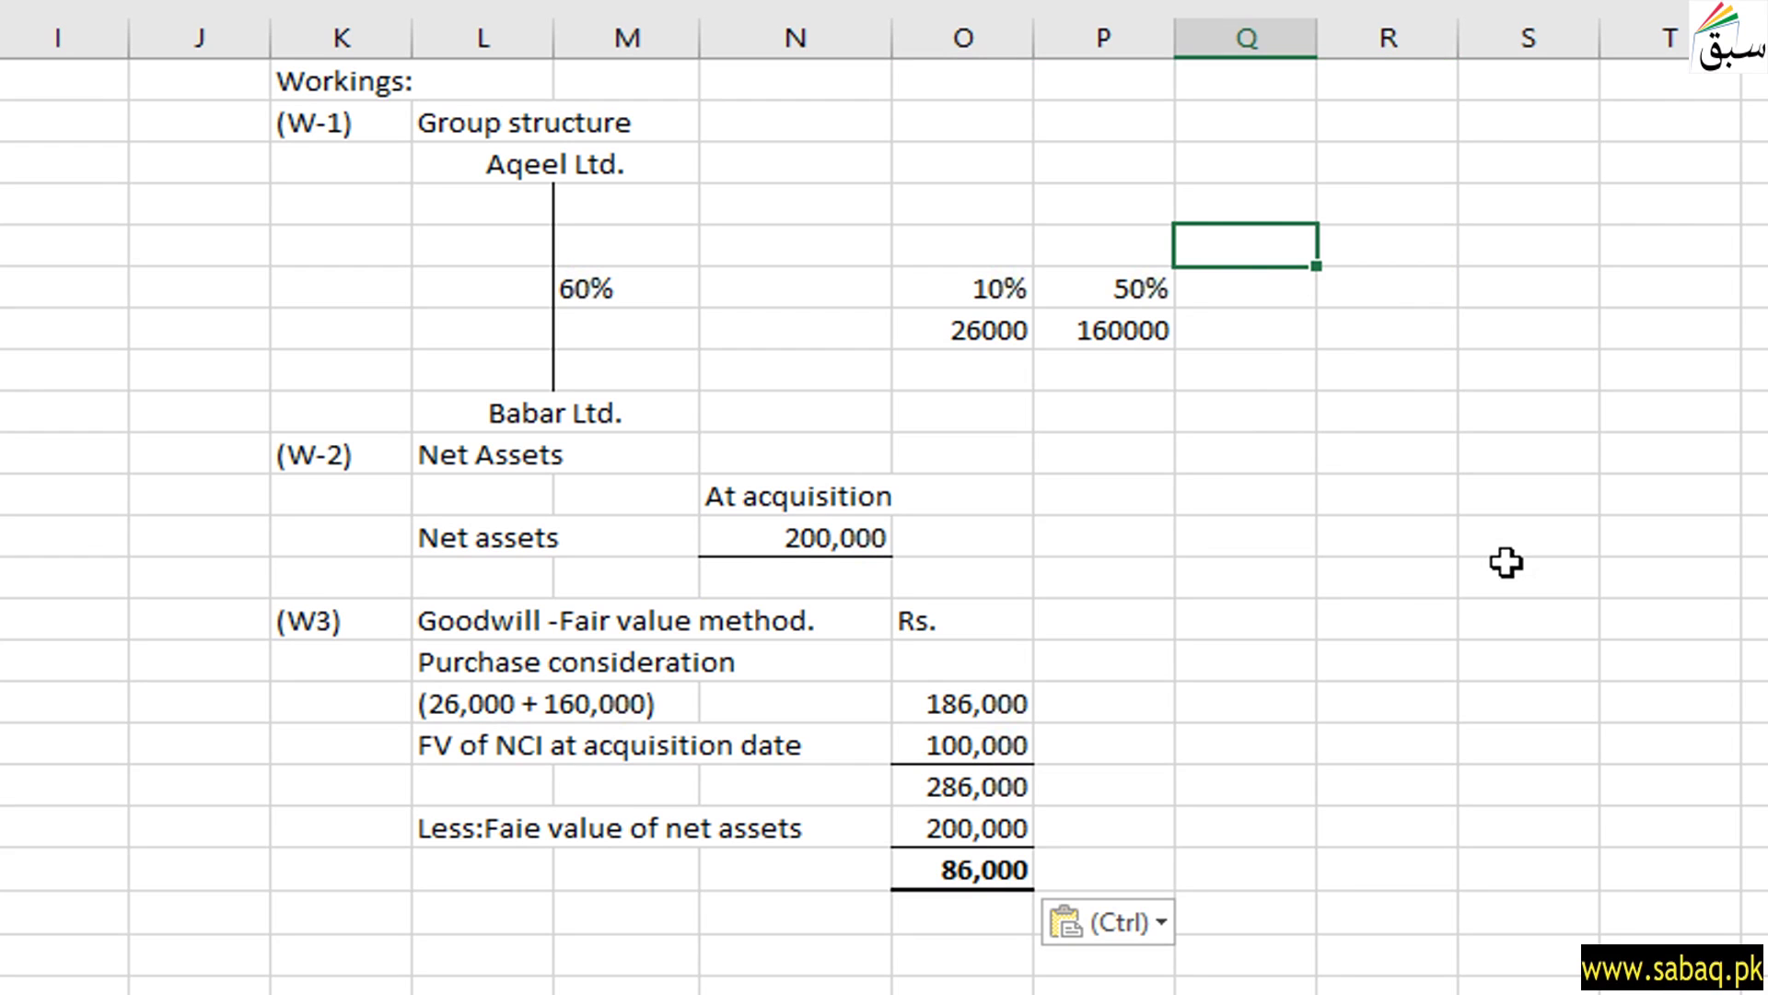
pyautogui.write('25')
pyautogui.press('Return')
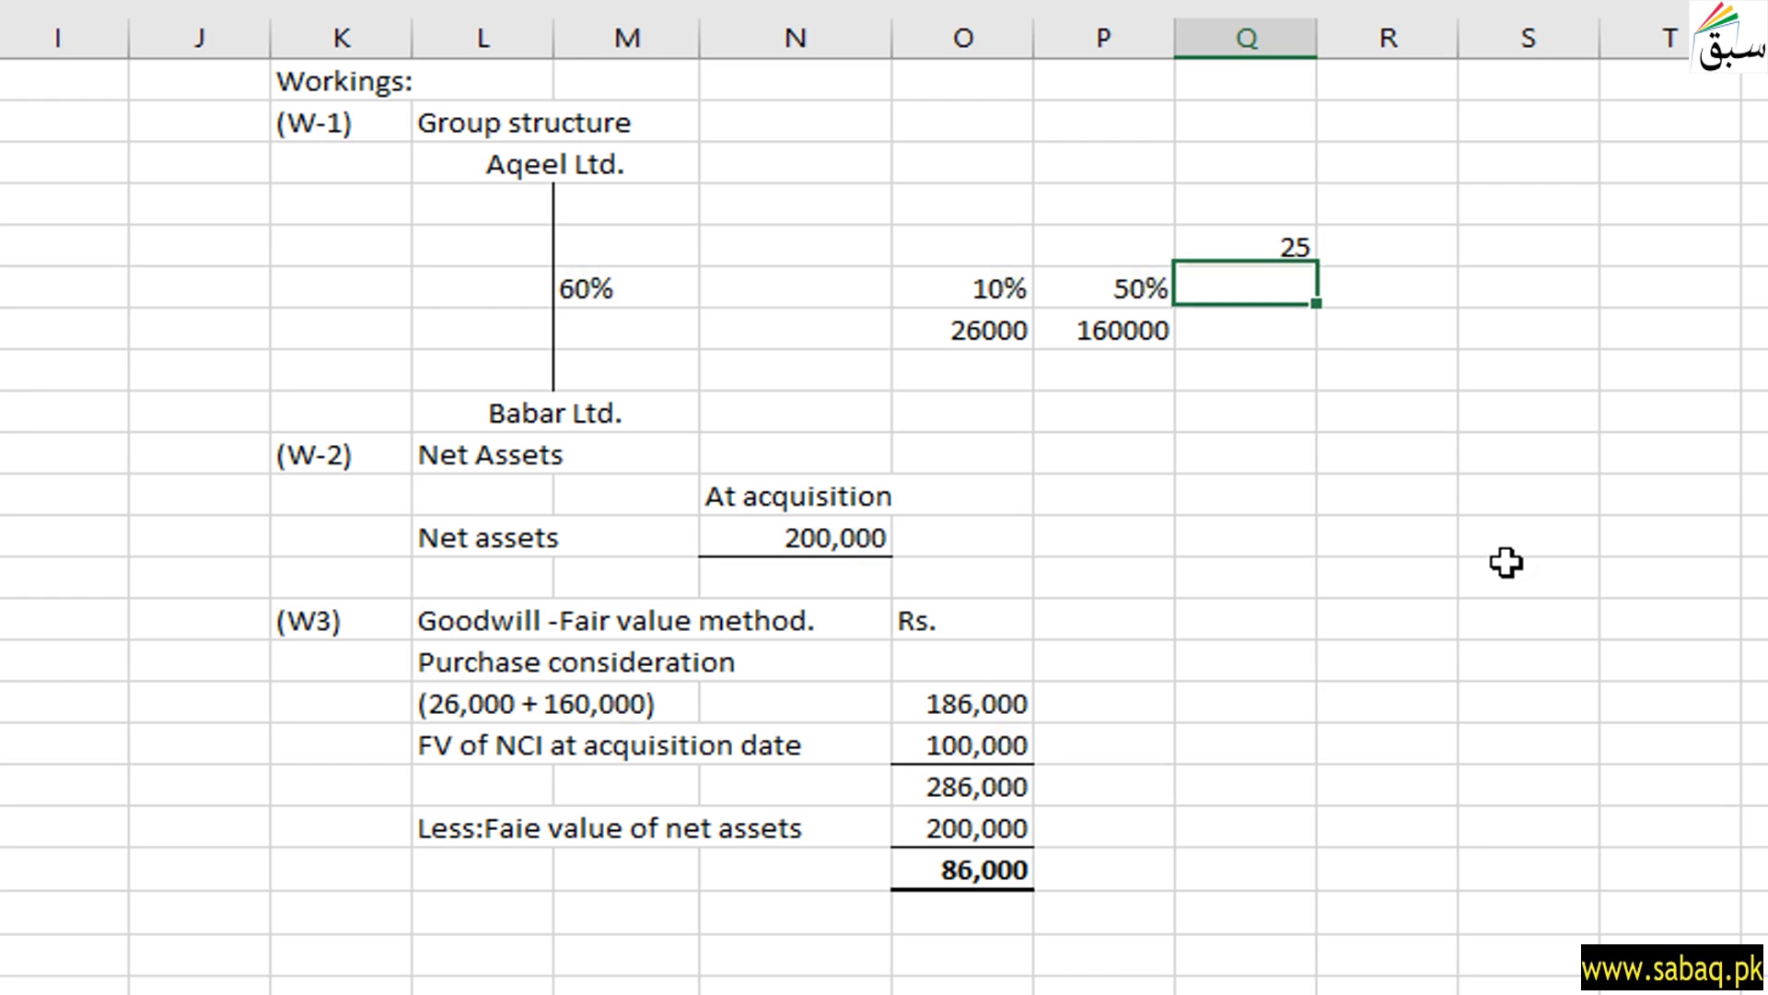
pyautogui.press('Right')
pyautogui.press('Up')
pyautogui.press('Up')
pyautogui.press('Down')
pyautogui.hotkey('ctrl', 'Return')
pyautogui.press('Right')
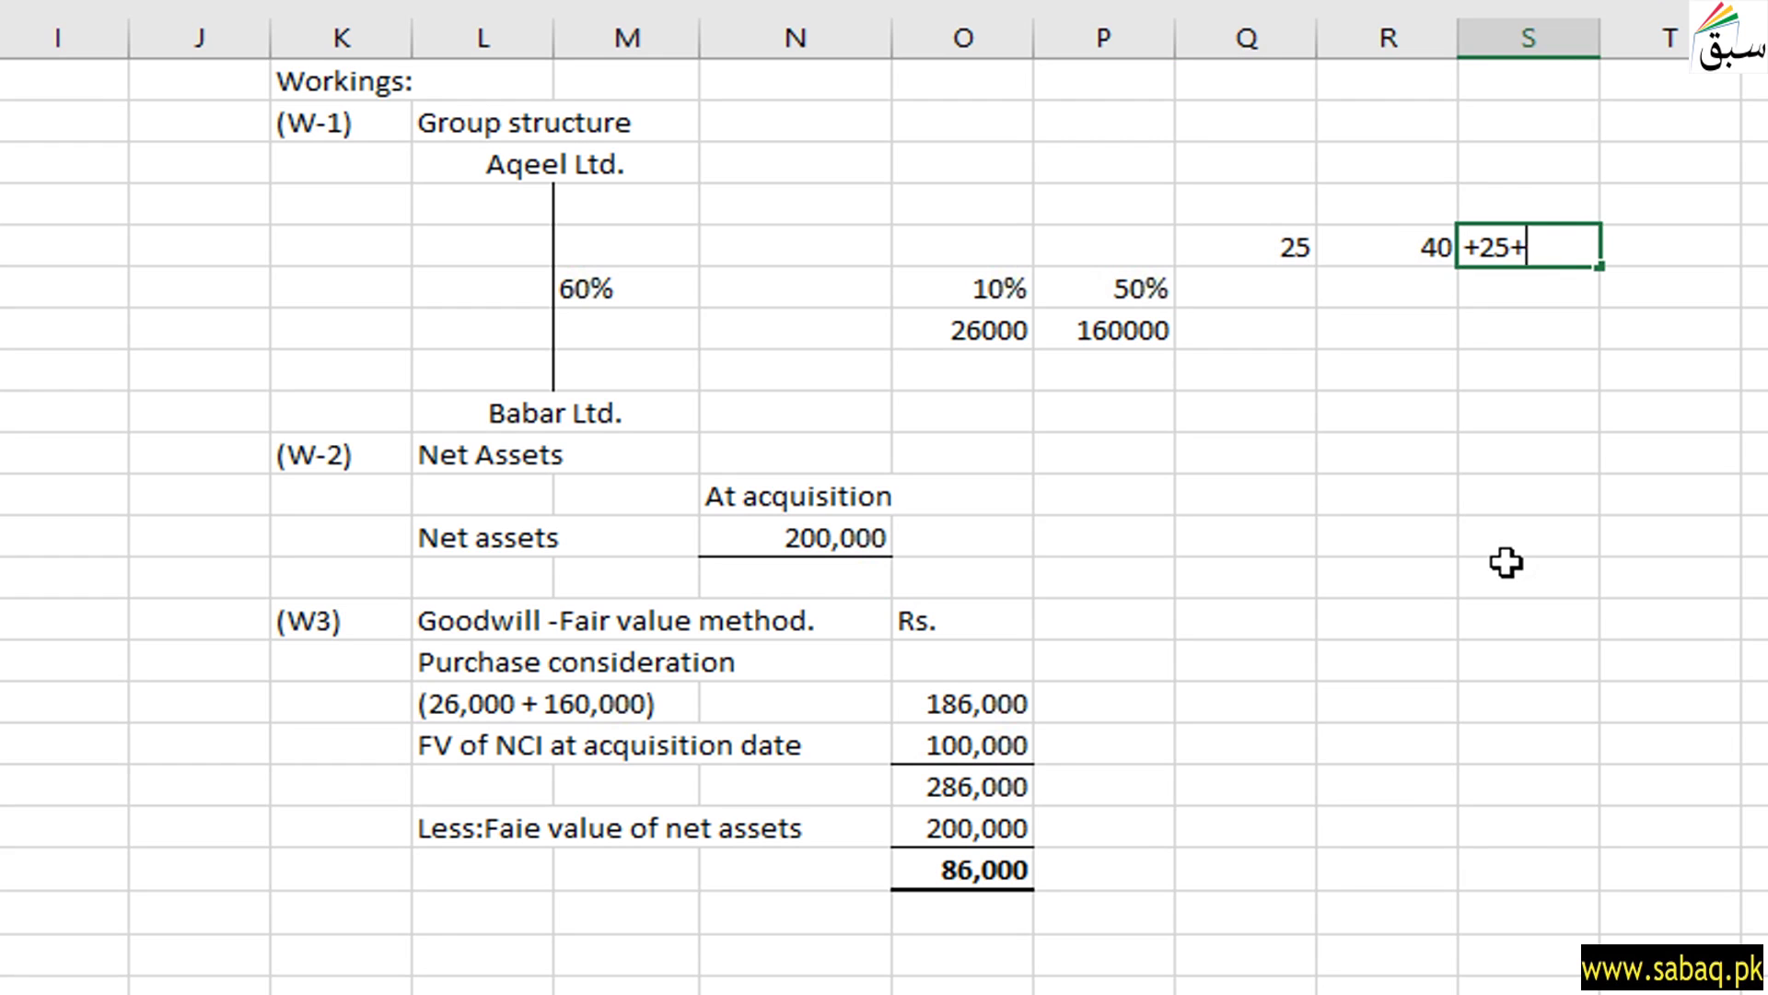
pyautogui.press('Return')
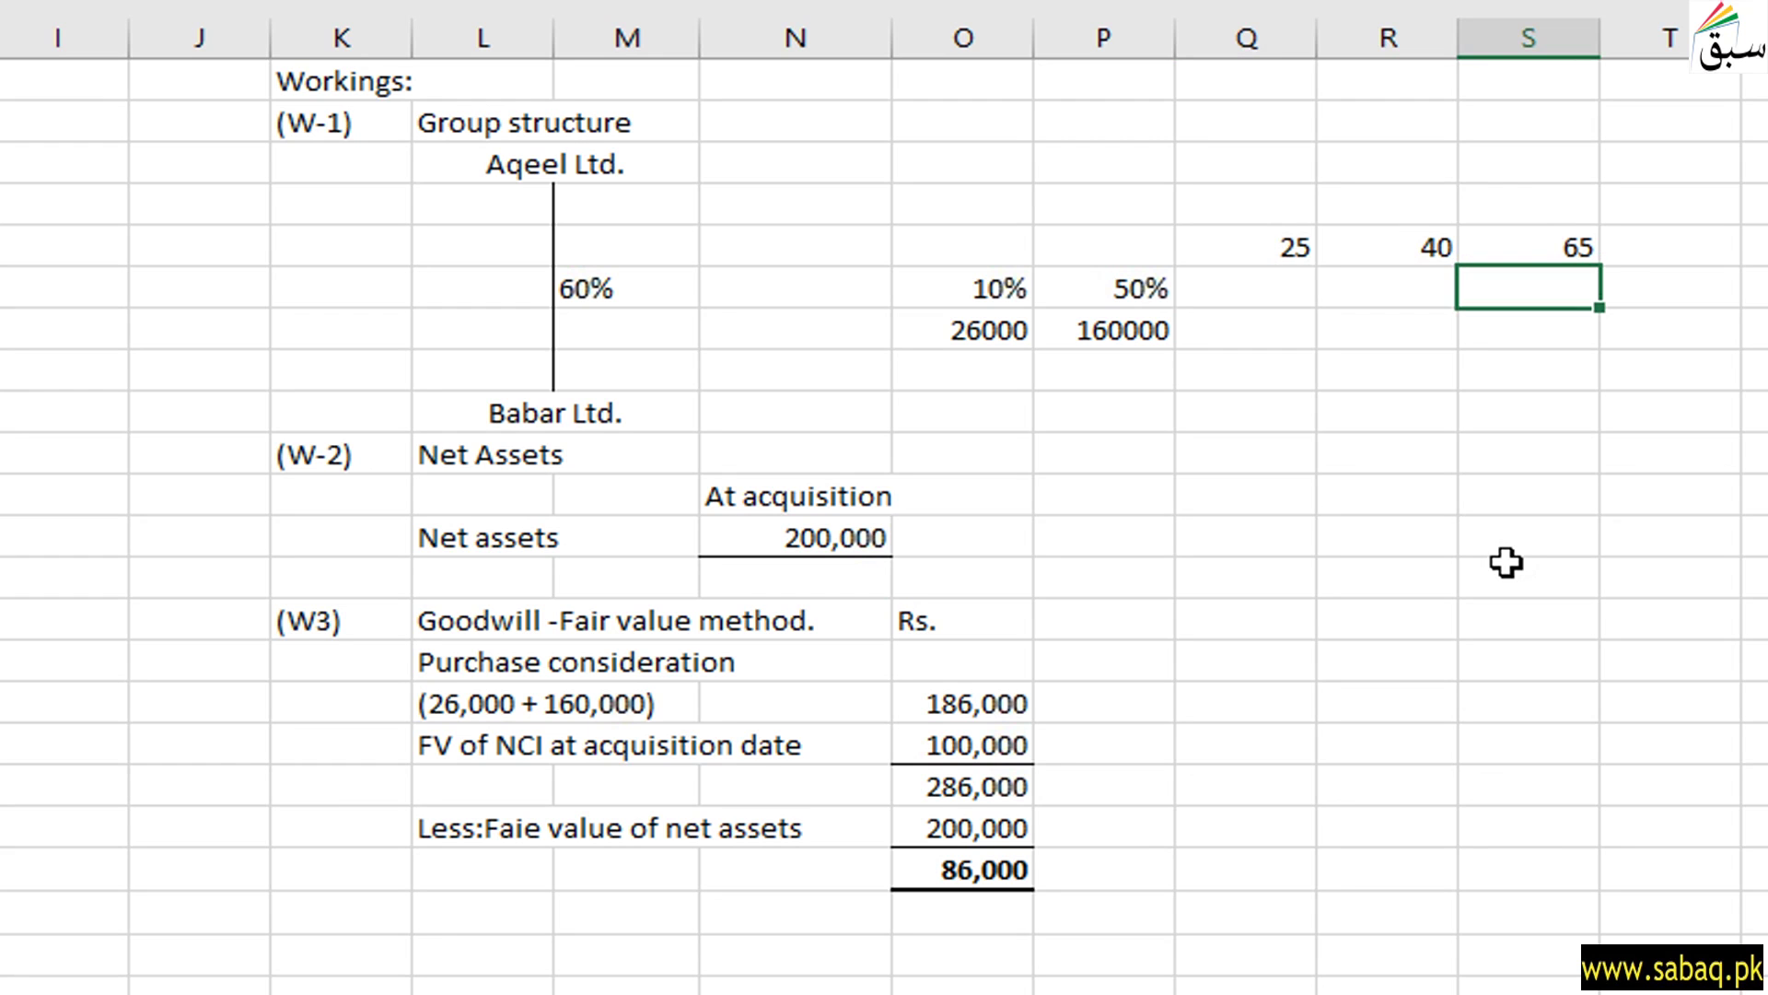
# Review the example figures and their sum alongside the 26000 and 160000 amounts behind the purchase consideration
pyautogui.click(1553, 247)
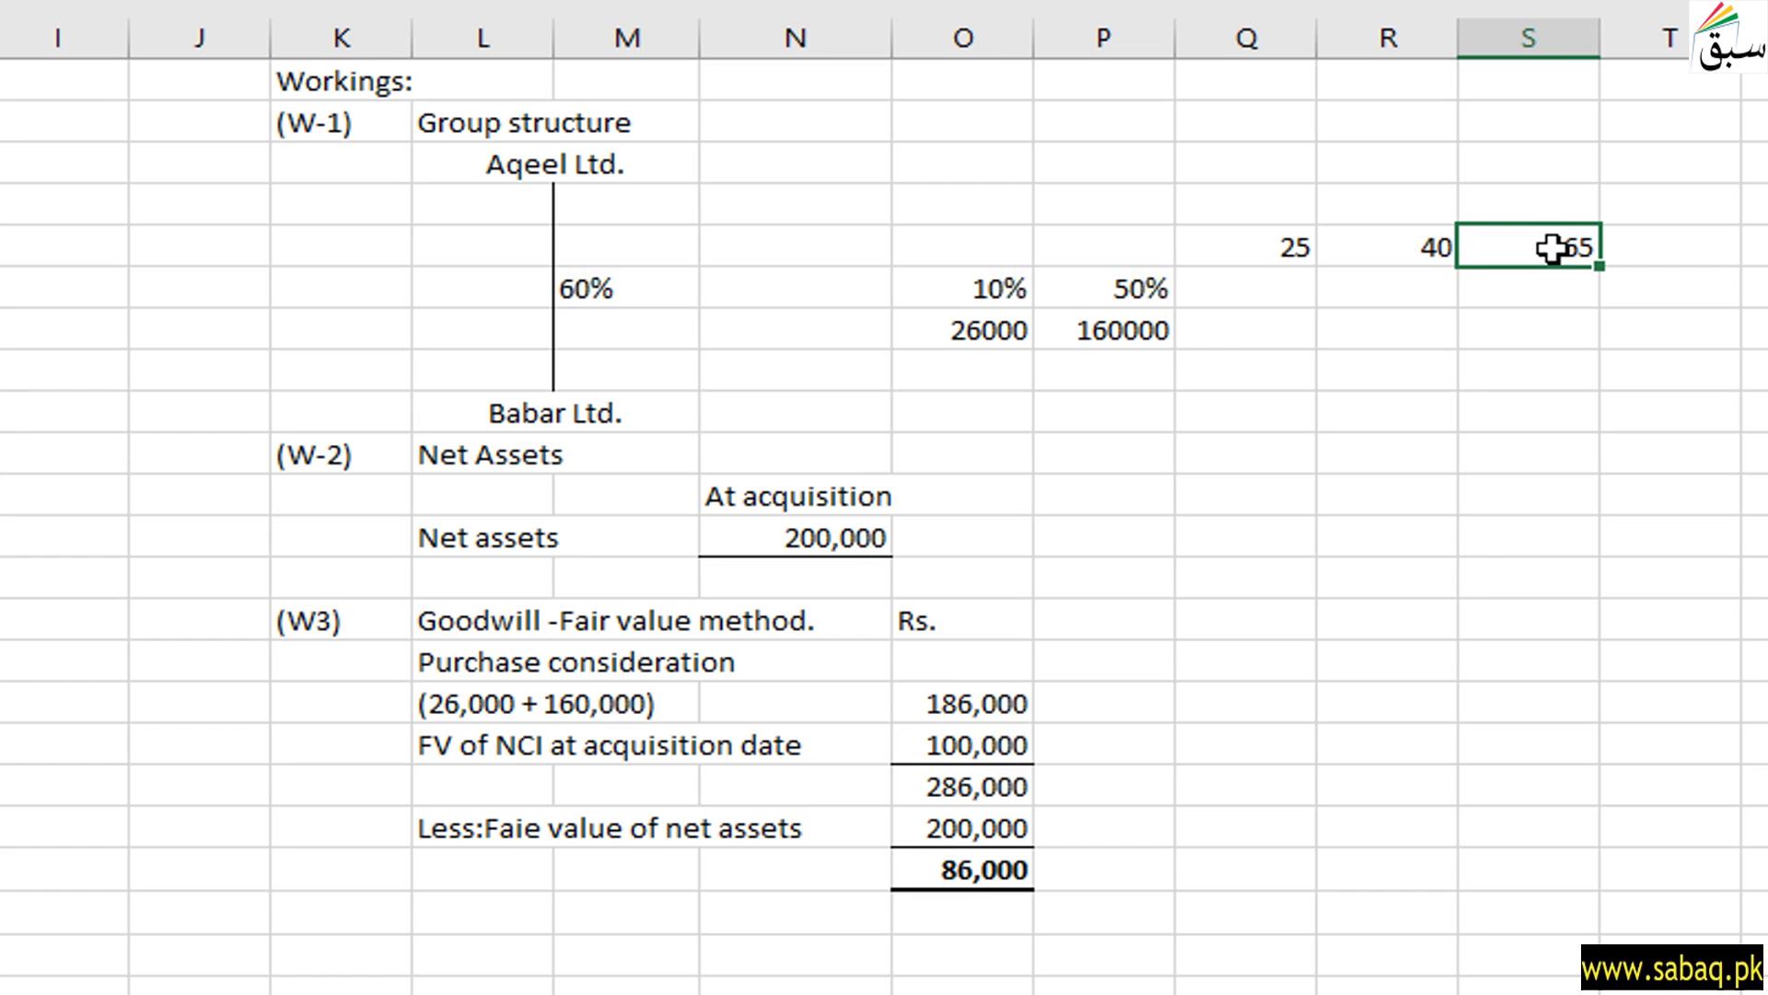
pyautogui.click(1280, 251)
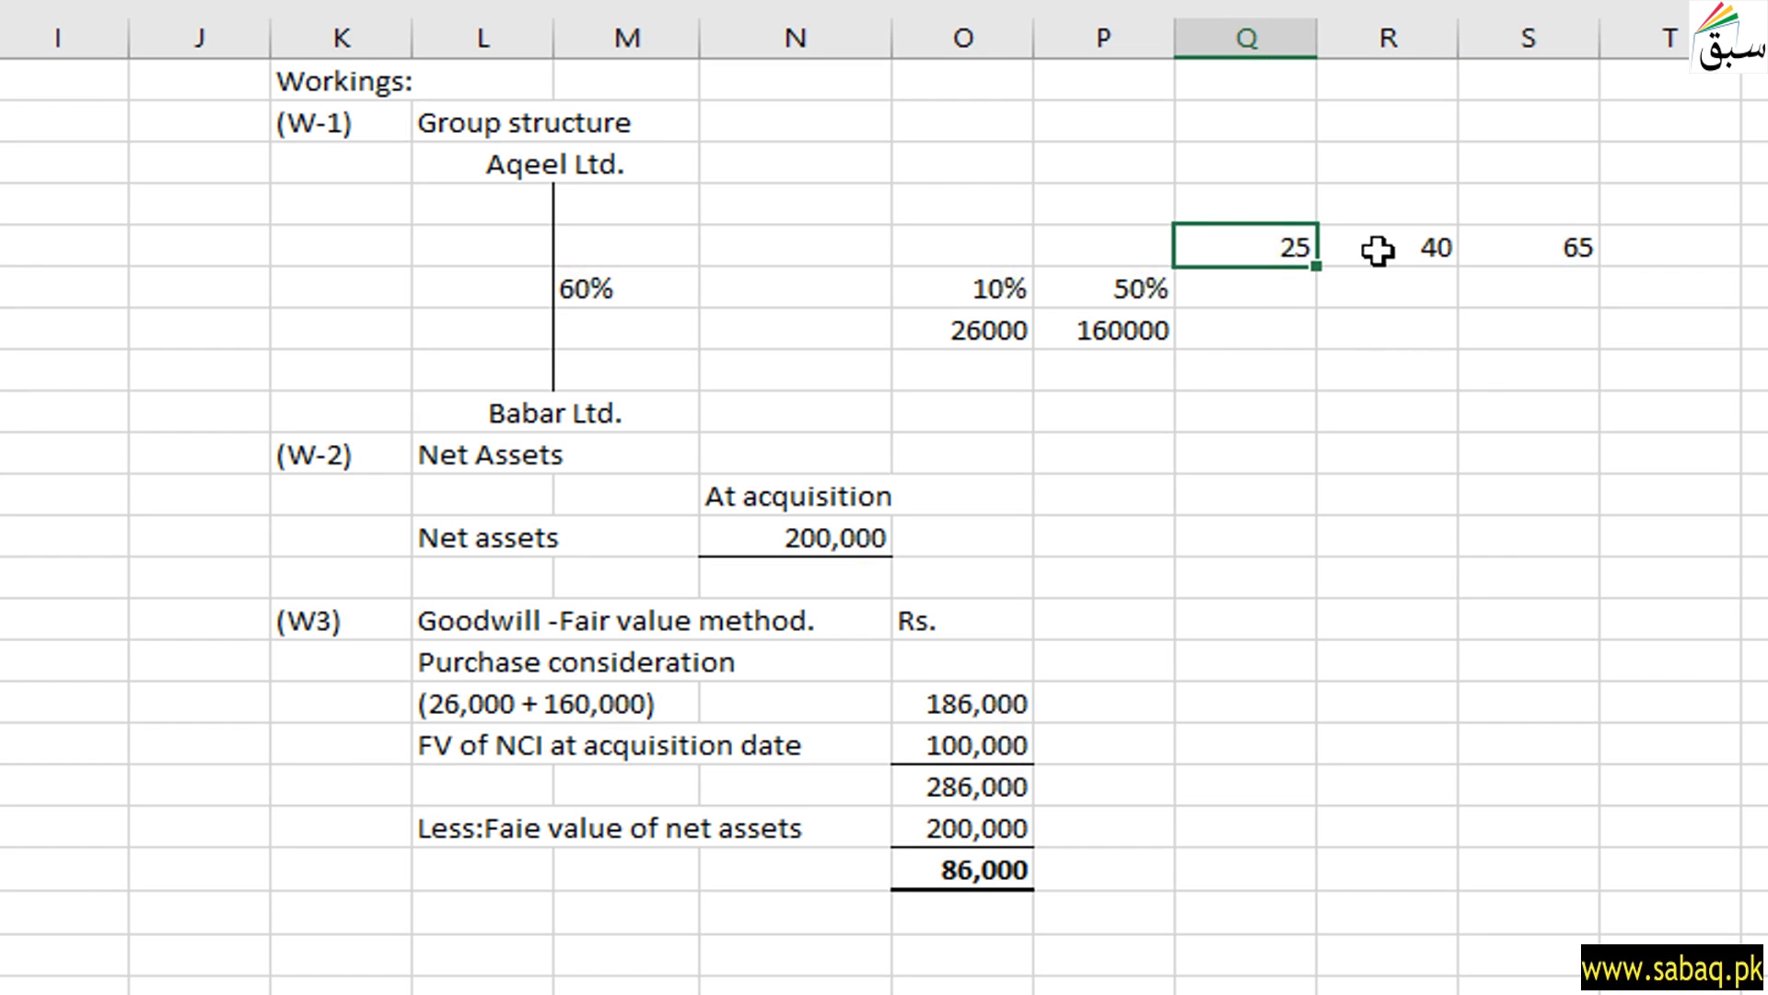
pyautogui.click(1566, 249)
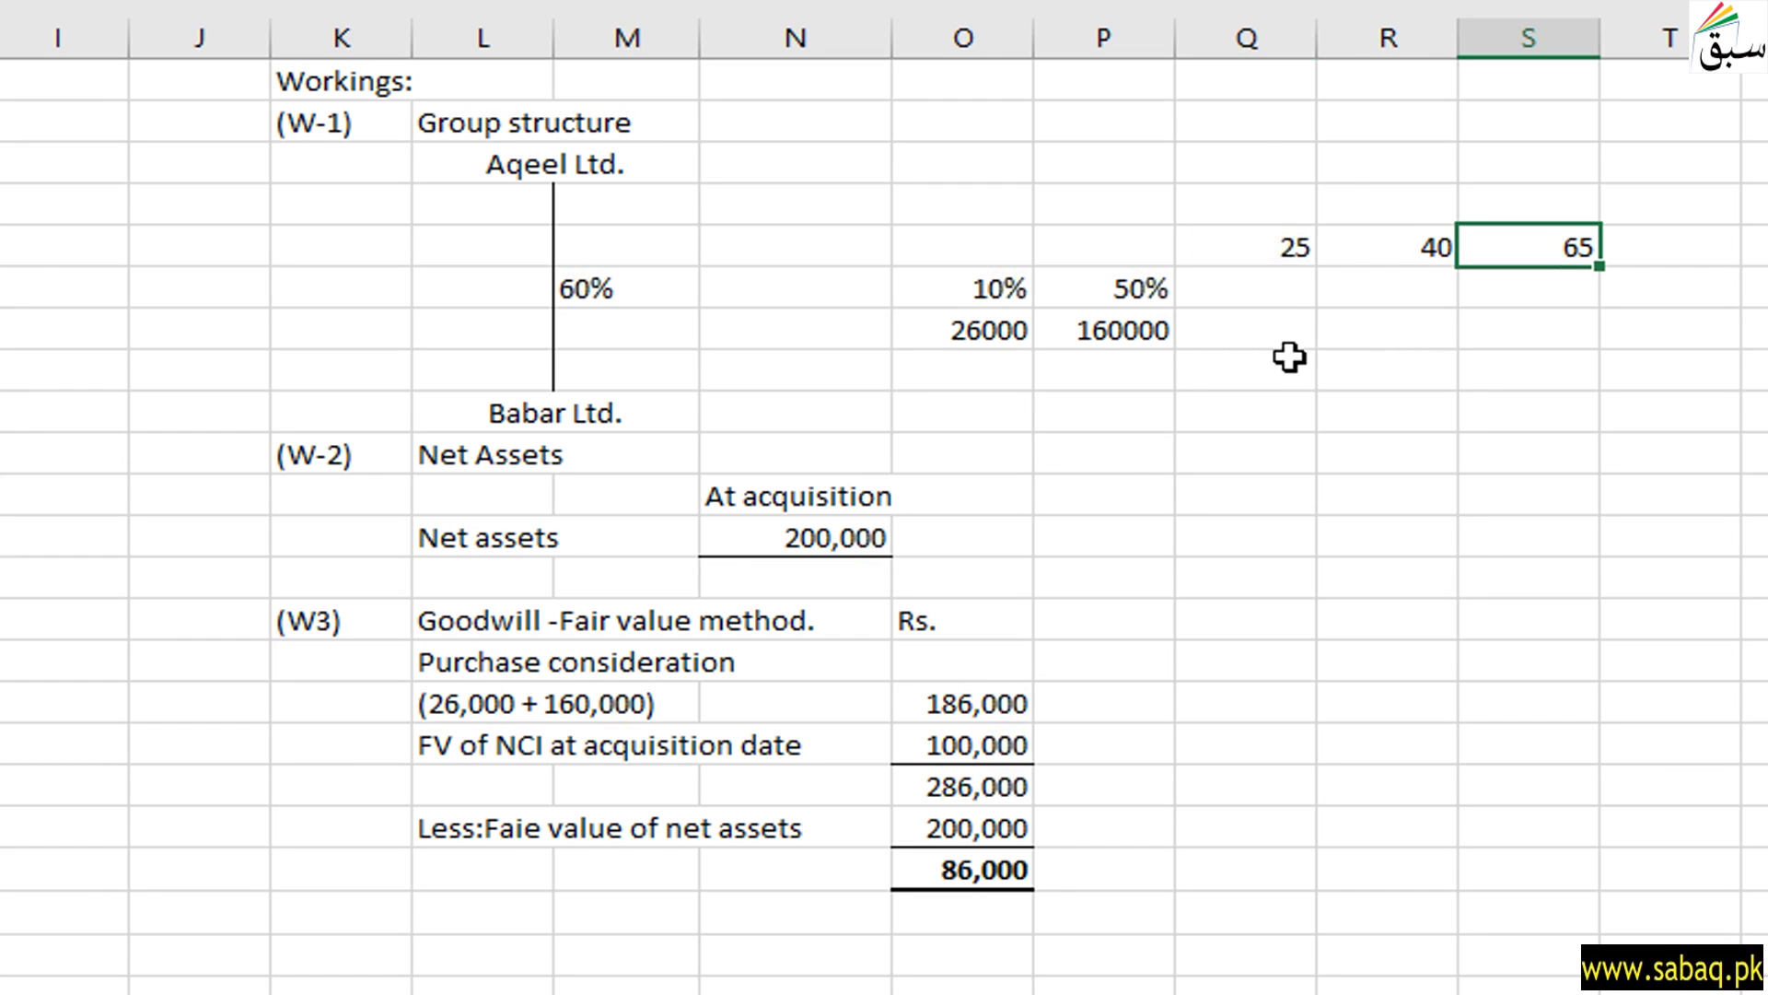
pyautogui.press('Left')
pyautogui.click(1370, 289)
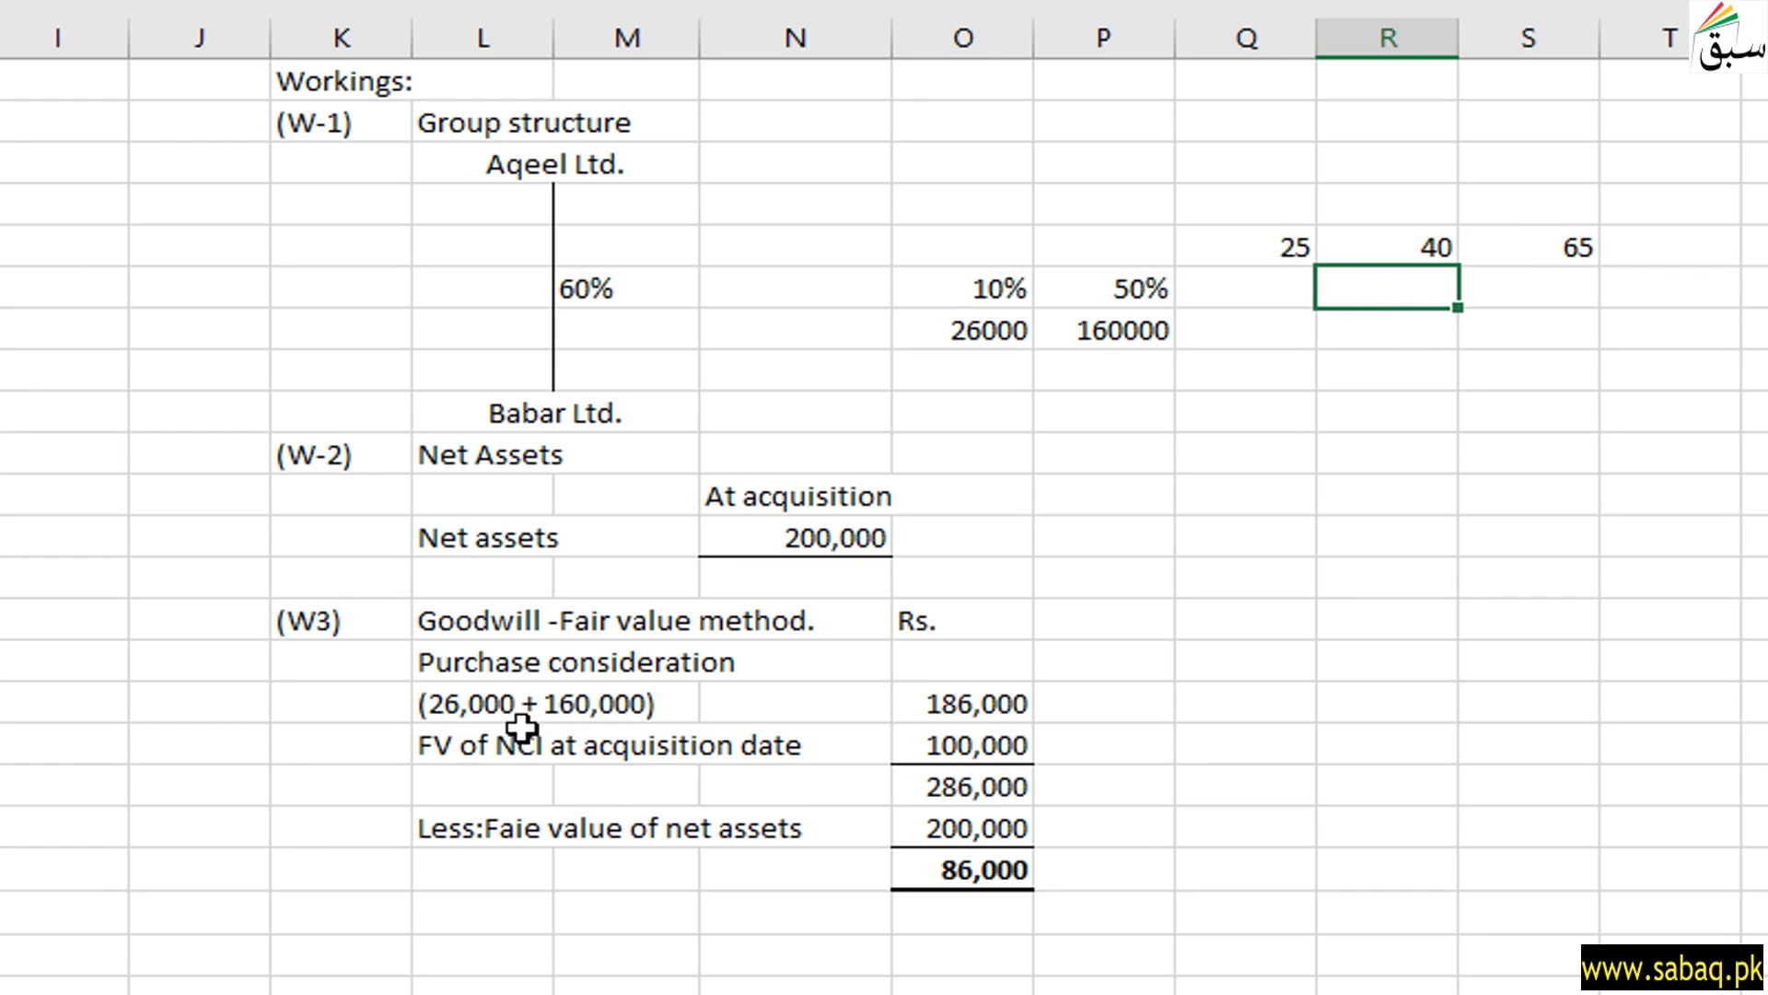
pyautogui.click(1008, 332)
pyautogui.click(1142, 332)
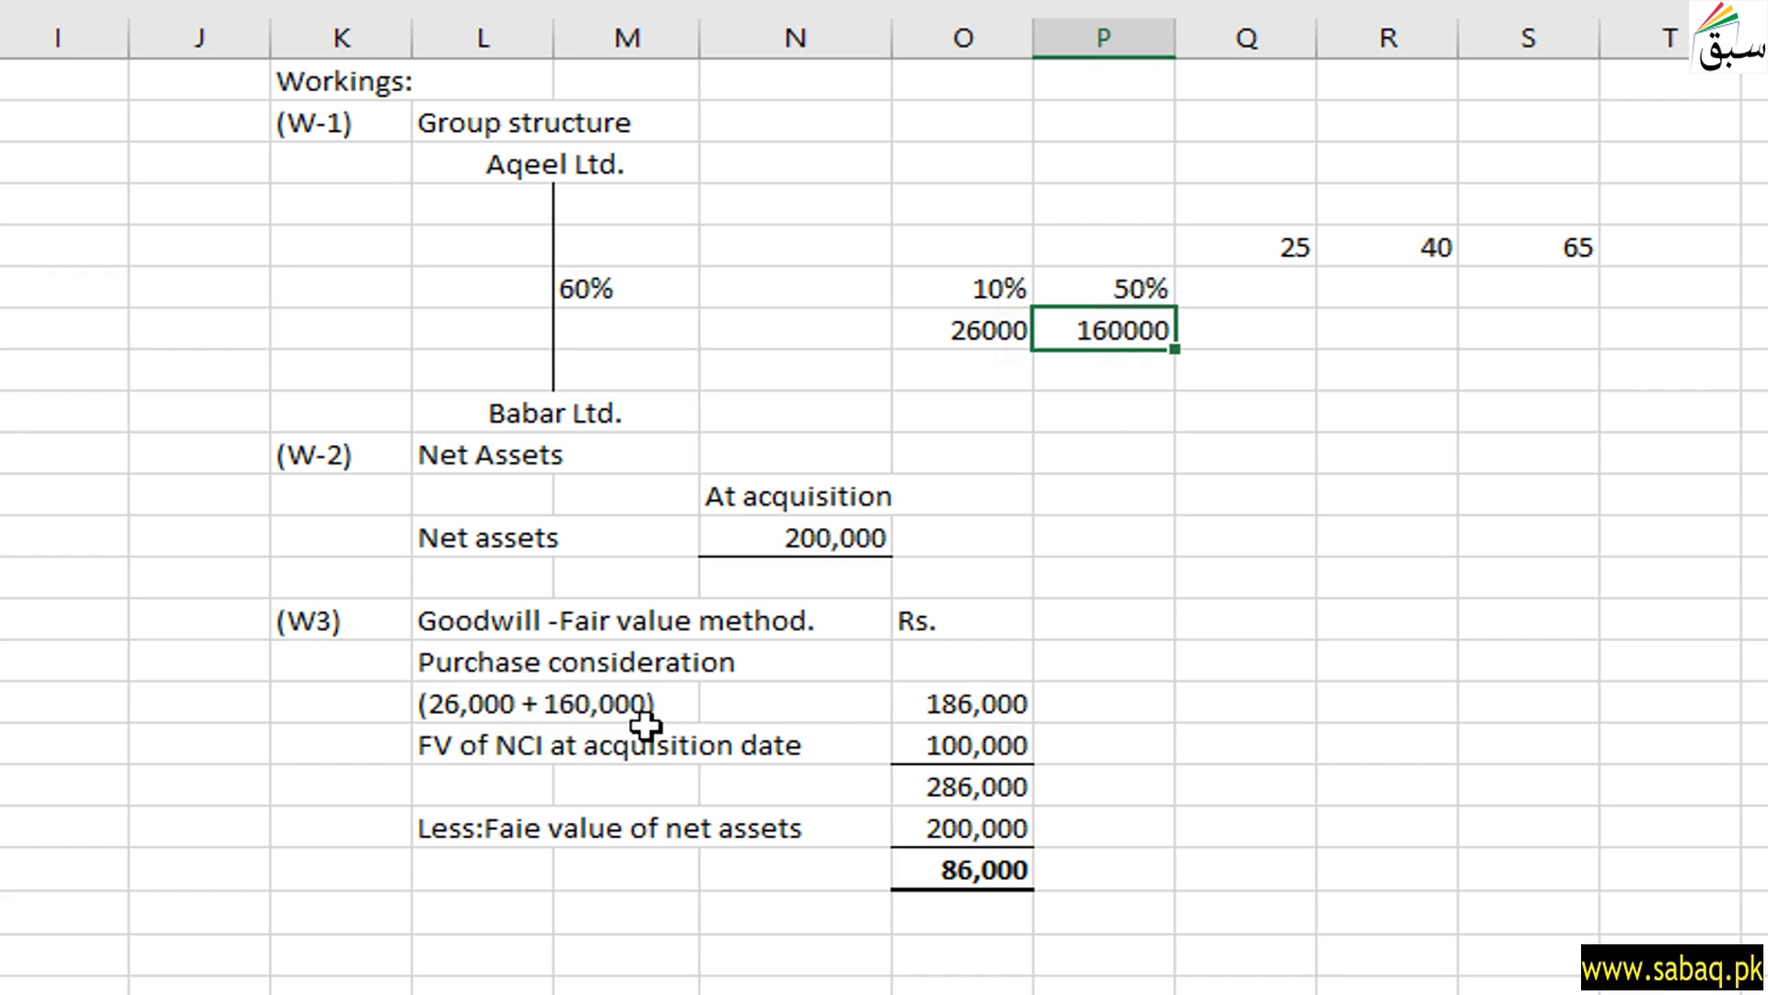
# Clear the scratch figures in columns O to S beside the group structure diagram and return to the problem sheet
pyautogui.moveTo(1005, 253); pyautogui.dragTo(1586, 327)
pyautogui.press('Delete')
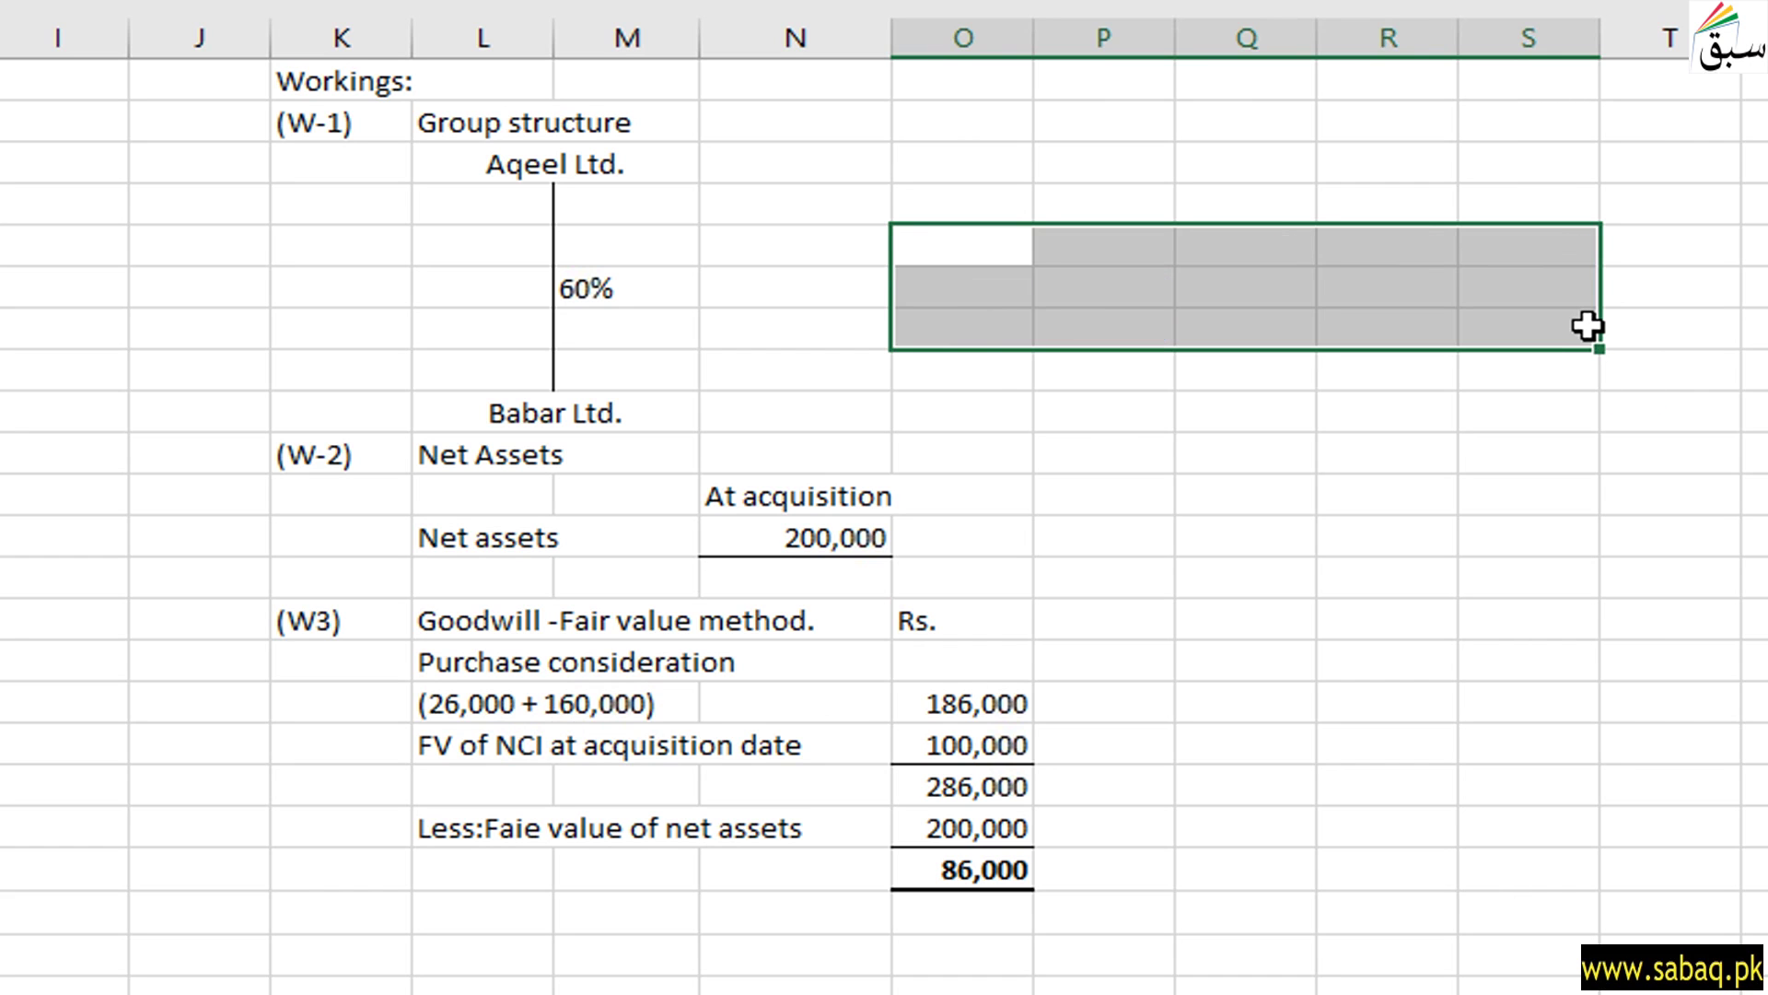
pyautogui.press('Return')
pyautogui.click(1386, 494)
pyautogui.scroll(-2, 655, 903)
pyautogui.scroll(2, 644, 857)
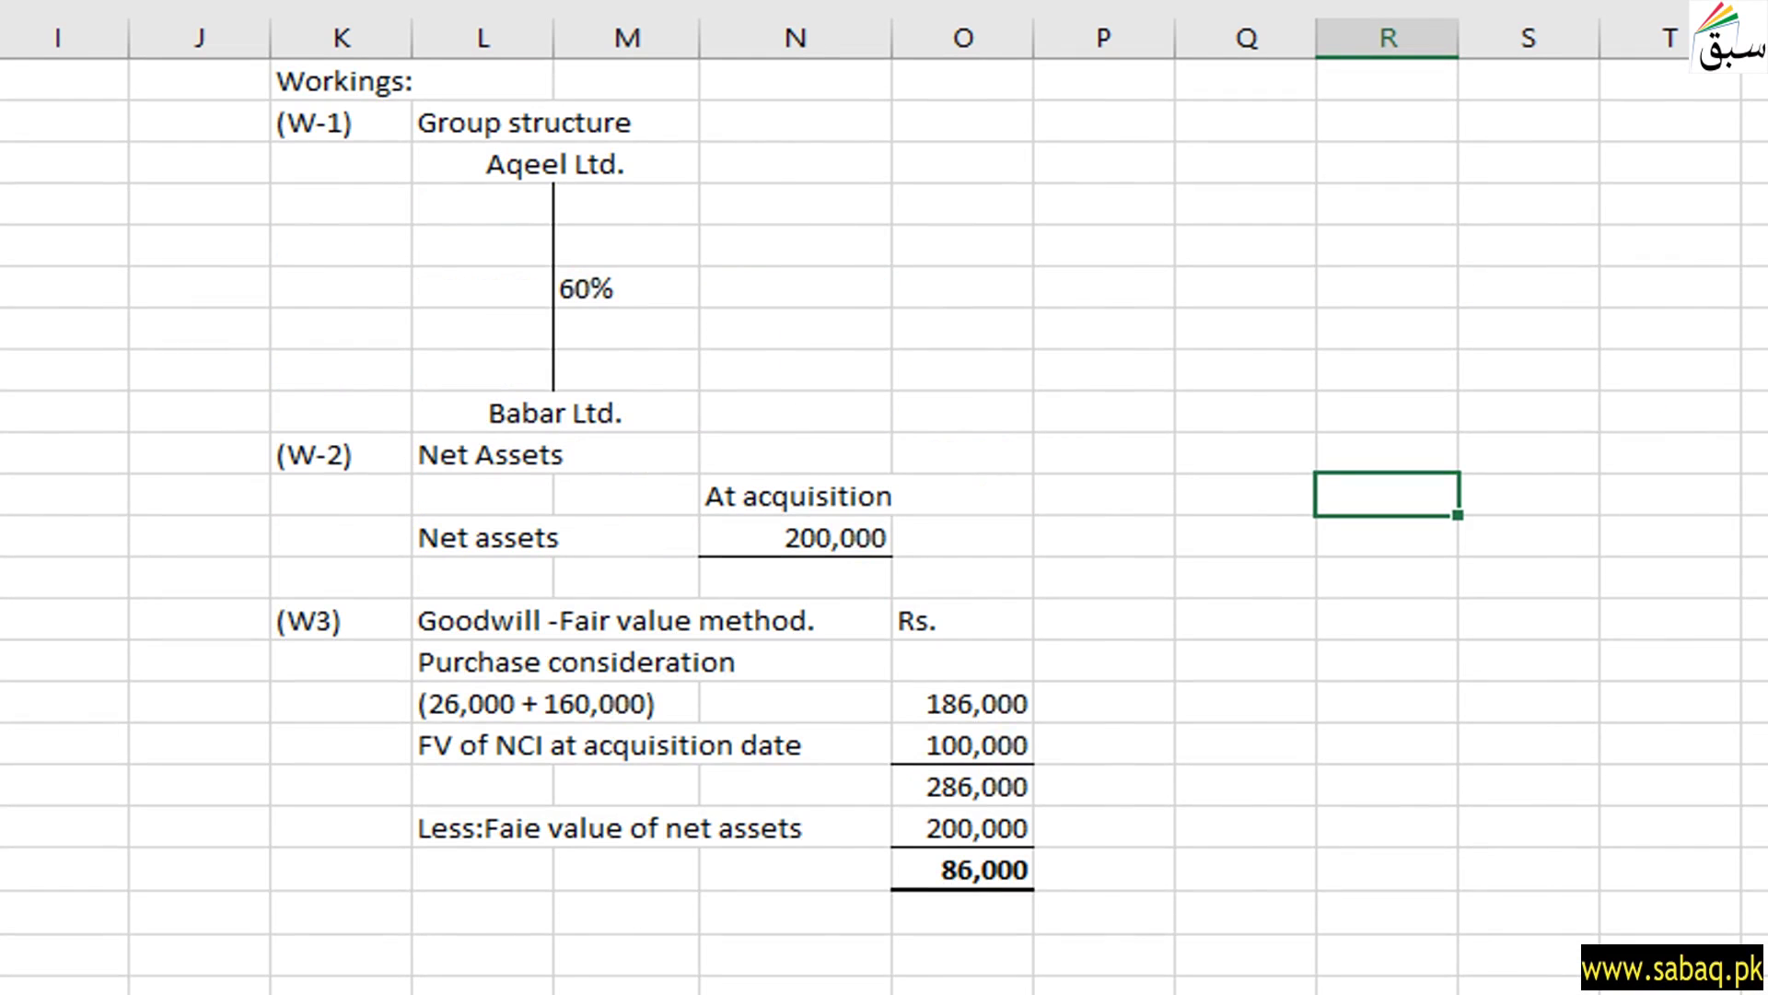
pyautogui.hotkey('ctrl', 'pageup')
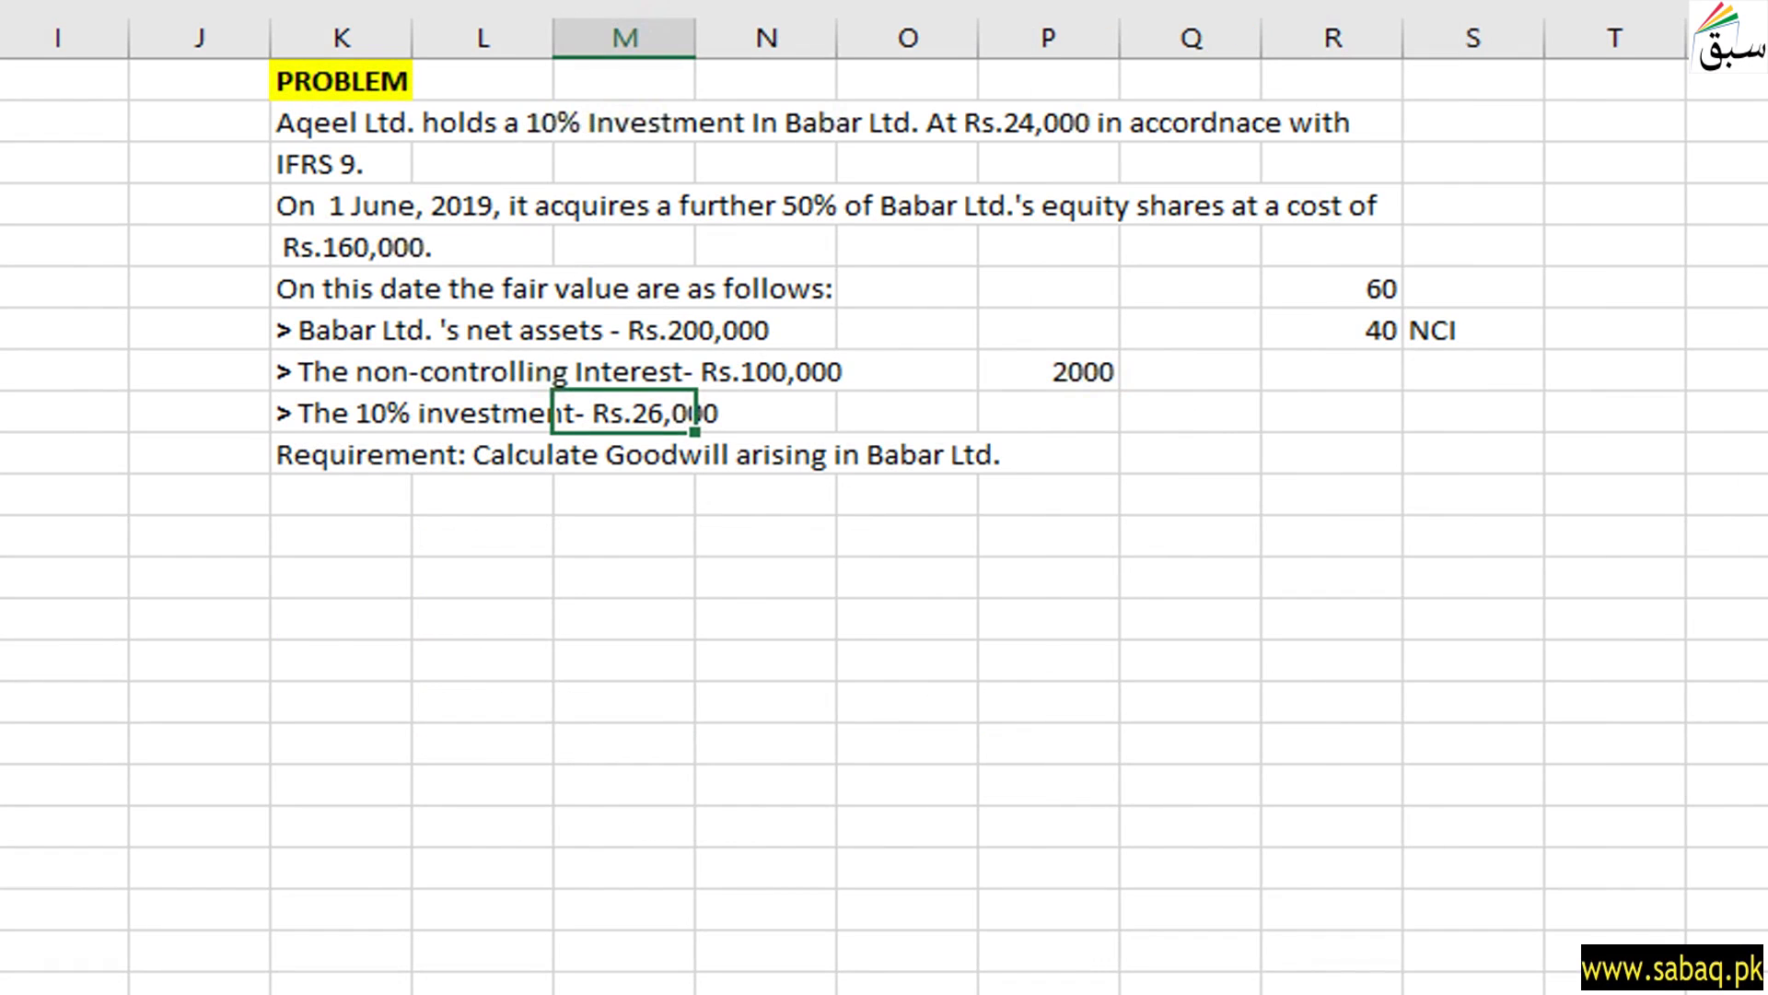